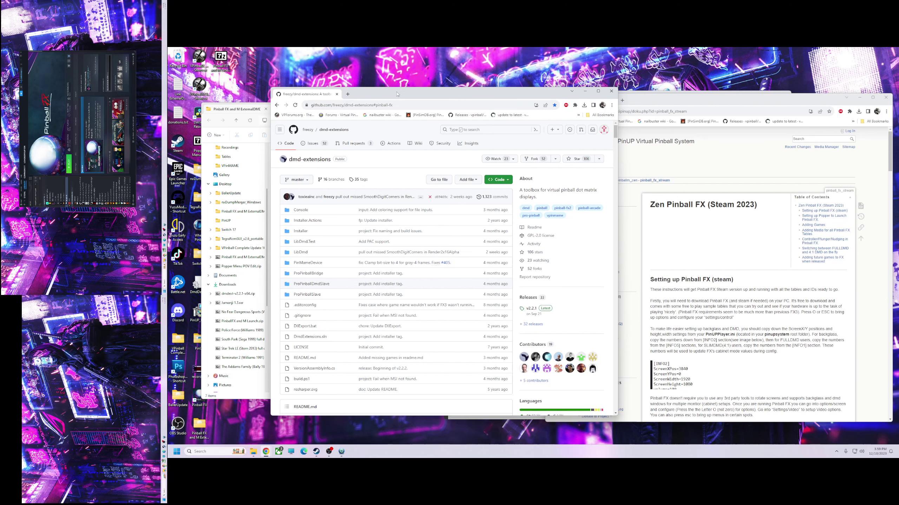
Review the Pinball FX section of the dmd-extensions README on GitHub and close that browser window.
{"action": "left_click_drag", "start_coordinate": [422, 92], "coordinate": [426, 90]}
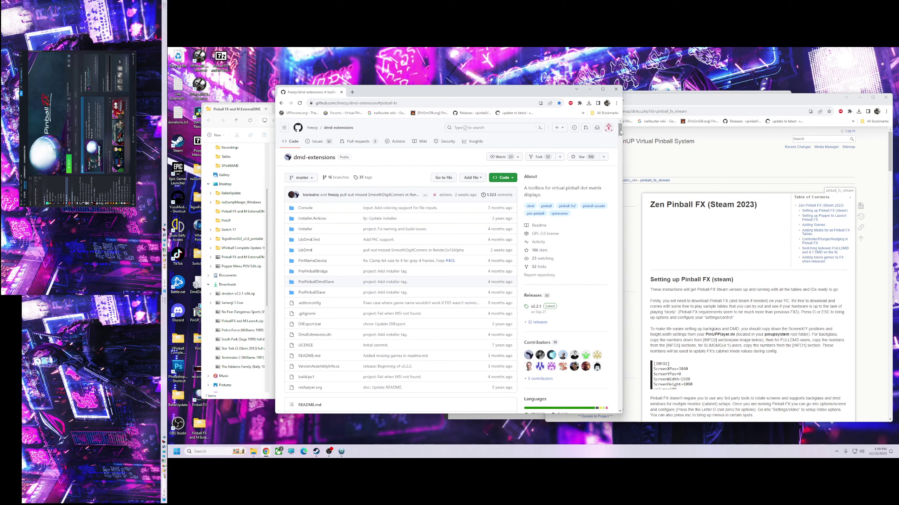
{"action": "left_click_drag", "start_coordinate": [620, 128], "coordinate": [609, 201]}
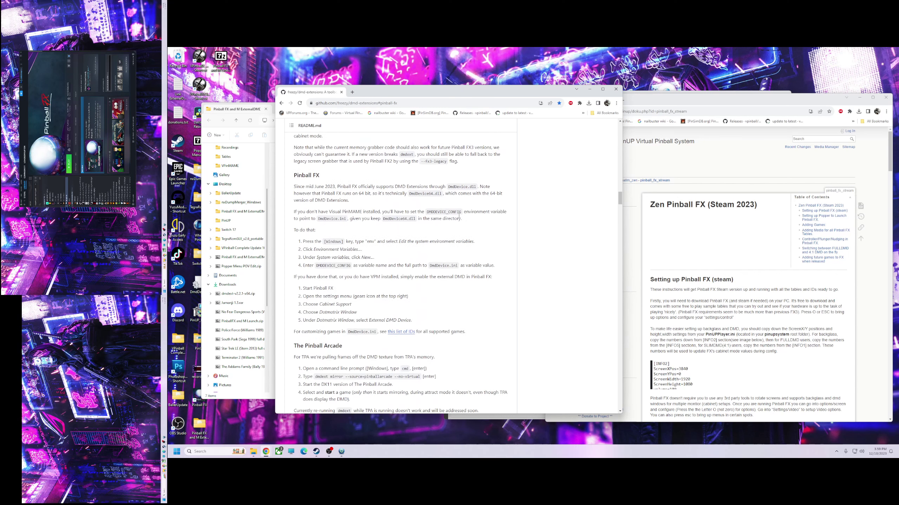
{"action": "left_click_drag", "start_coordinate": [406, 96], "coordinate": [578, 82]}
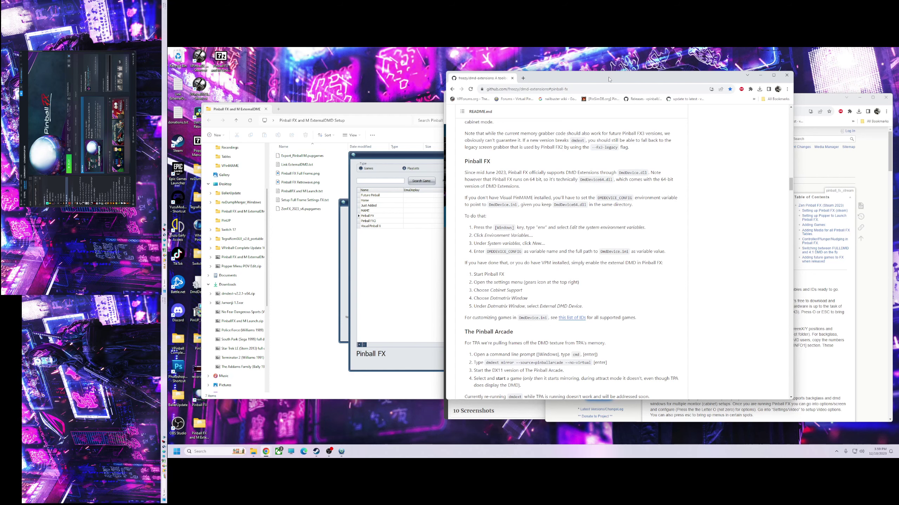
{"action": "left_click_drag", "start_coordinate": [611, 78], "coordinate": [431, 85]}
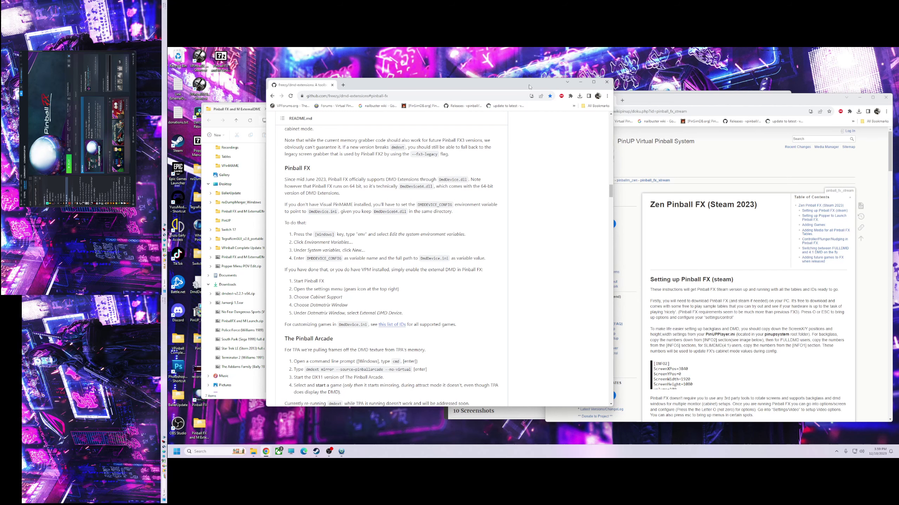
{"action": "left_click_drag", "start_coordinate": [532, 85], "coordinate": [563, 98]}
{"action": "left_click", "coordinate": [637, 94]}
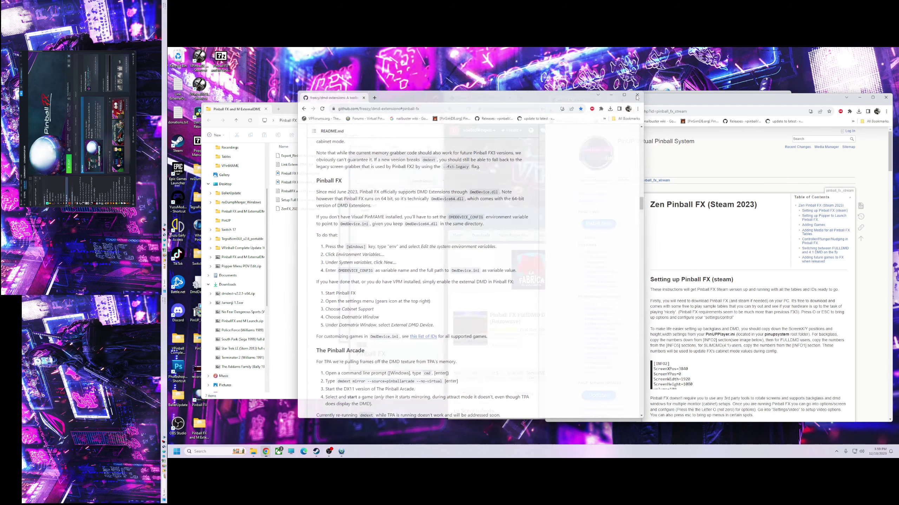
Bring the PinUP wiki window forward and open its Zen Pinball M page from the emulators list.
{"action": "left_click_drag", "start_coordinate": [707, 102], "coordinate": [549, 90]}
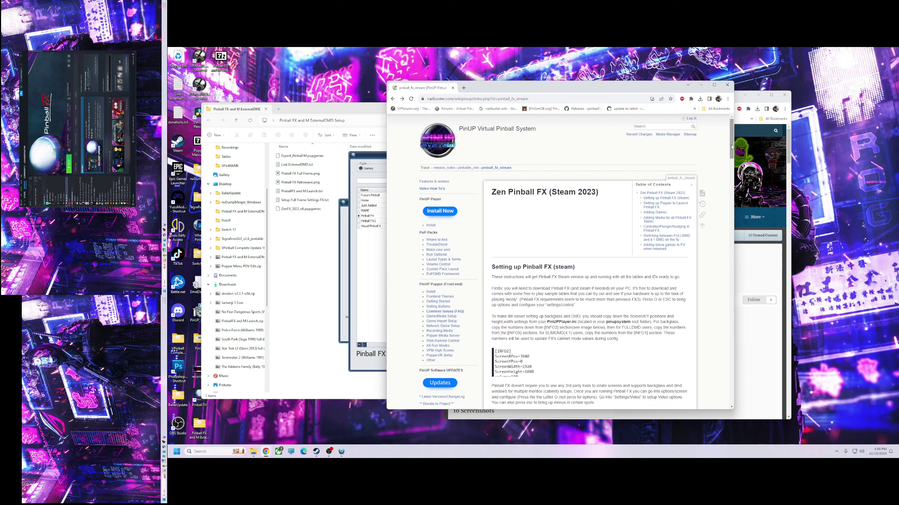
{"action": "mouse_move", "coordinate": [731, 148]}
{"action": "left_mouse_down"}
{"action": "mouse_move", "coordinate": [728, 160]}
{"action": "mouse_move", "coordinate": [728, 141]}
{"action": "left_mouse_up"}
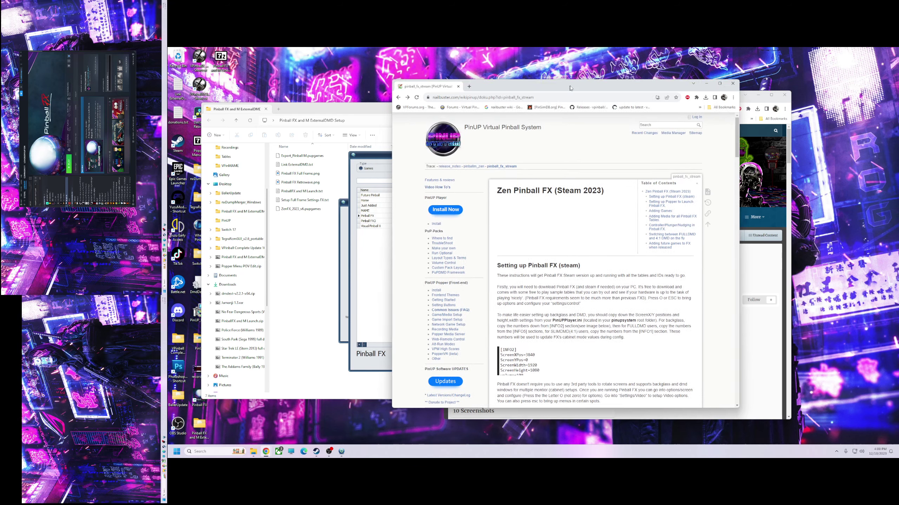
{"action": "left_click_drag", "start_coordinate": [566, 89], "coordinate": [591, 82]}
{"action": "left_click_drag", "start_coordinate": [756, 136], "coordinate": [755, 151]}
{"action": "scroll", "coordinate": [619, 191], "scroll_direction": "down", "scroll_amount": 3}
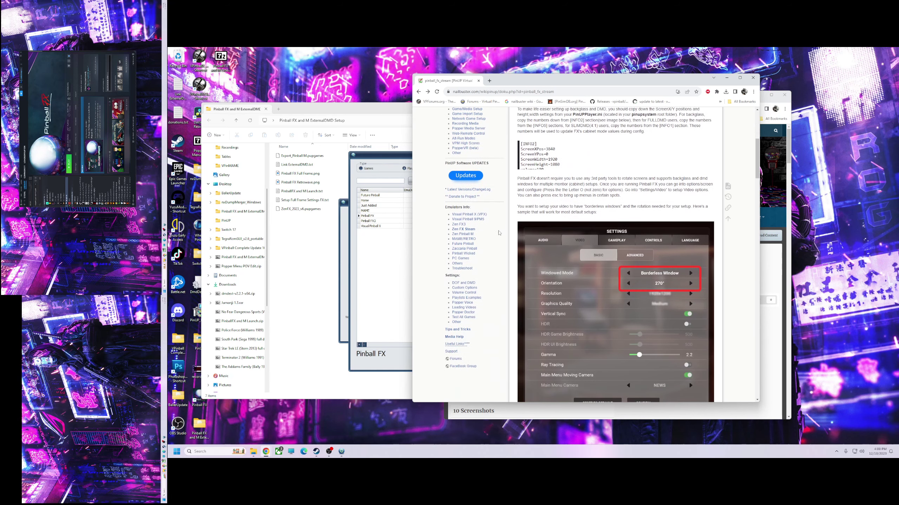
{"action": "left_click", "coordinate": [460, 232]}
{"action": "scroll", "coordinate": [470, 330], "scroll_direction": "down", "scroll_amount": 3}
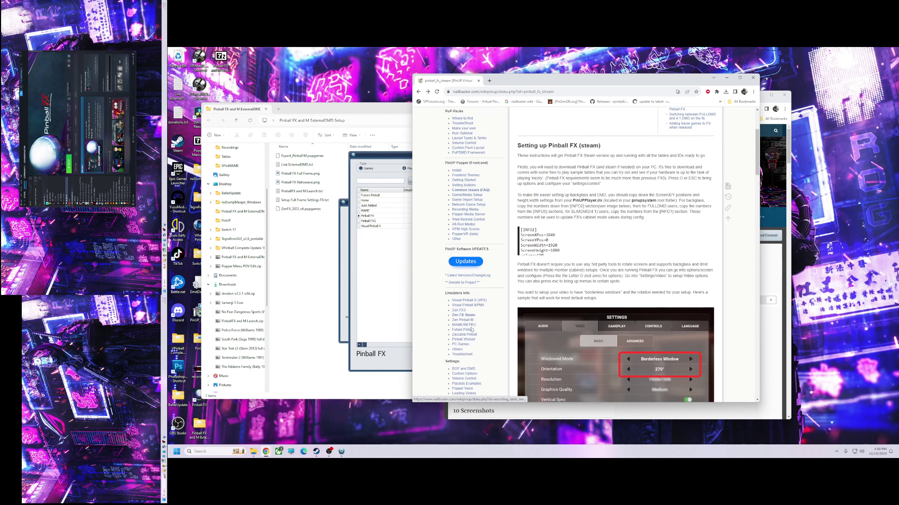
{"action": "scroll", "coordinate": [471, 330], "scroll_direction": "down", "scroll_amount": 2}
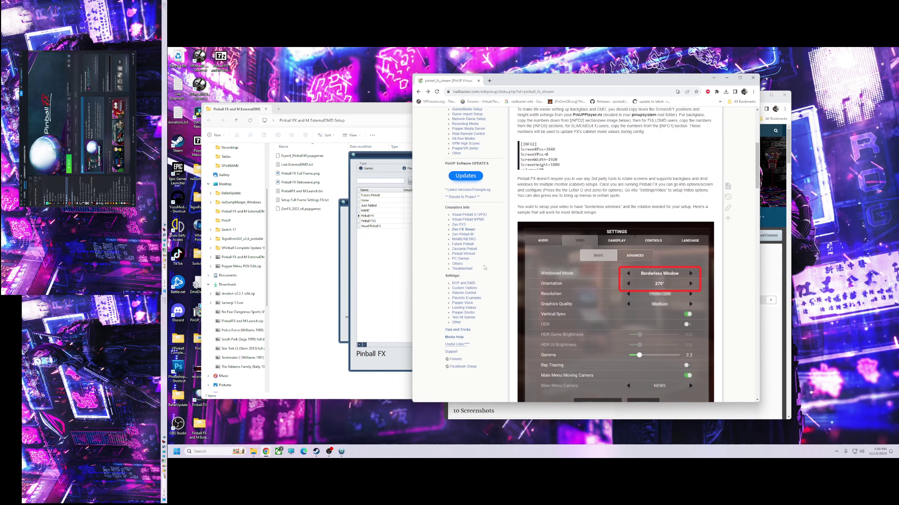
{"action": "left_click", "coordinate": [461, 235]}
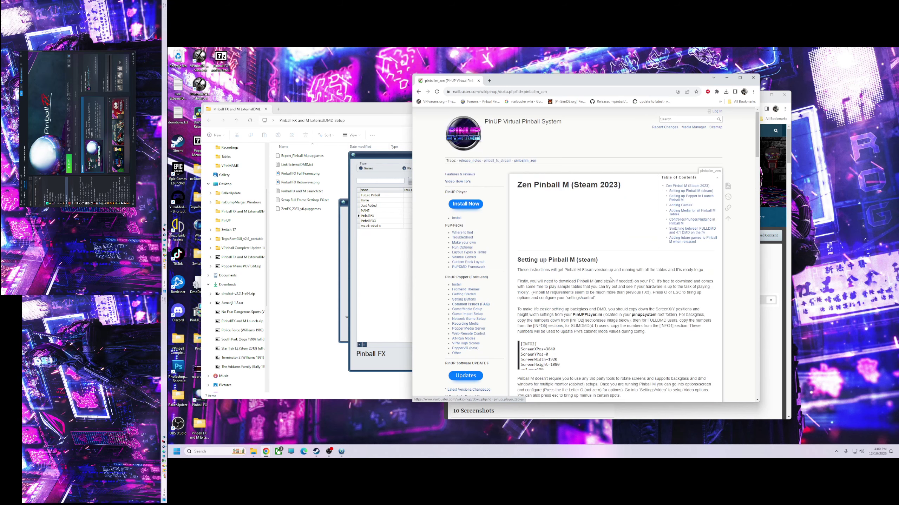
Read through the Pinball M setup instructions as far as the Popper launch and close scripts, and return to the page start.
{"action": "scroll", "coordinate": [610, 280], "scroll_direction": "down", "scroll_amount": 14}
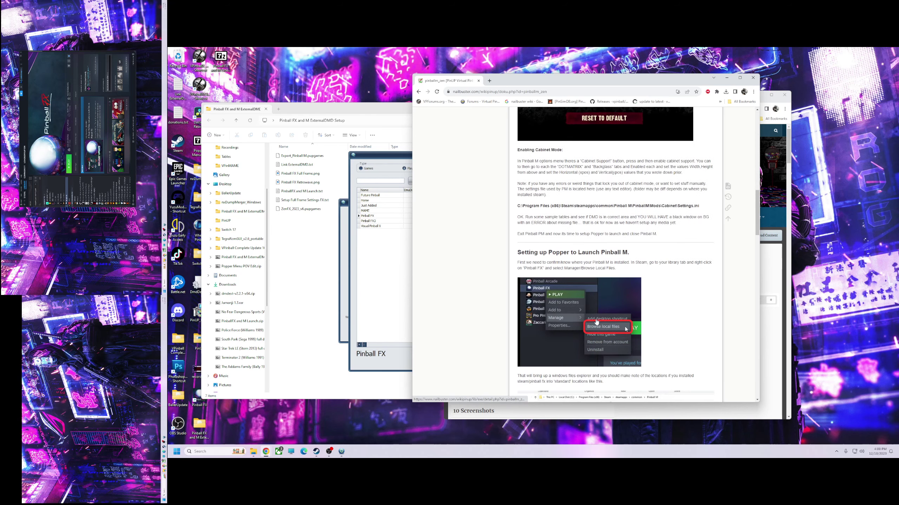
{"action": "scroll", "coordinate": [564, 323], "scroll_direction": "down", "scroll_amount": 3}
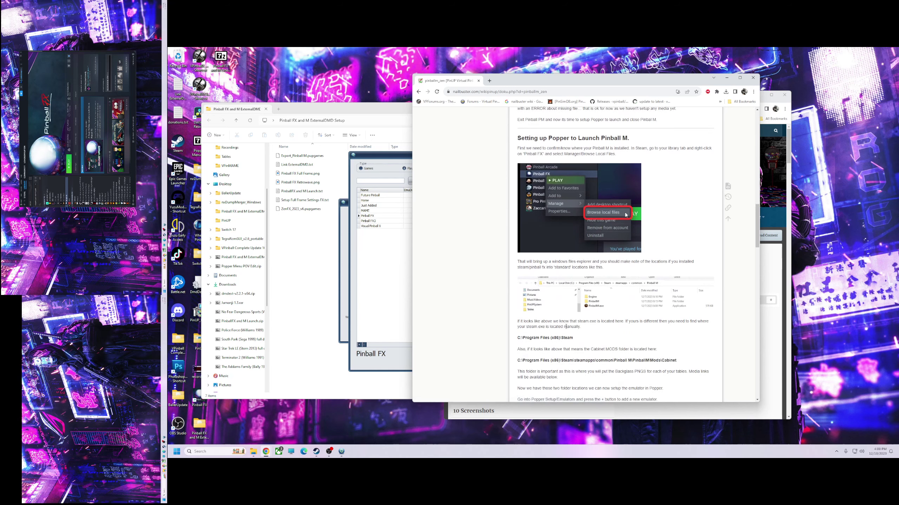
{"action": "scroll", "coordinate": [565, 327], "scroll_direction": "down", "scroll_amount": 10}
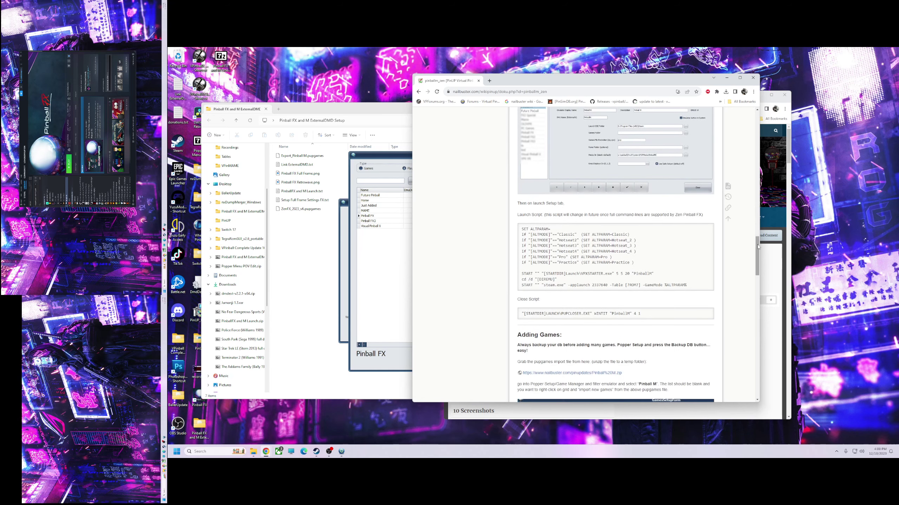
{"action": "left_click_drag", "start_coordinate": [758, 247], "coordinate": [749, 158]}
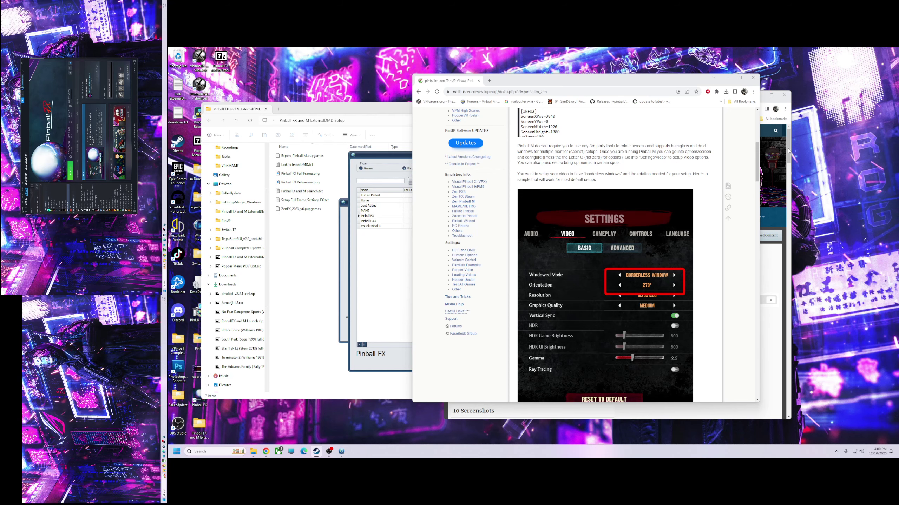
{"action": "left_click_drag", "start_coordinate": [605, 84], "coordinate": [683, 107]}
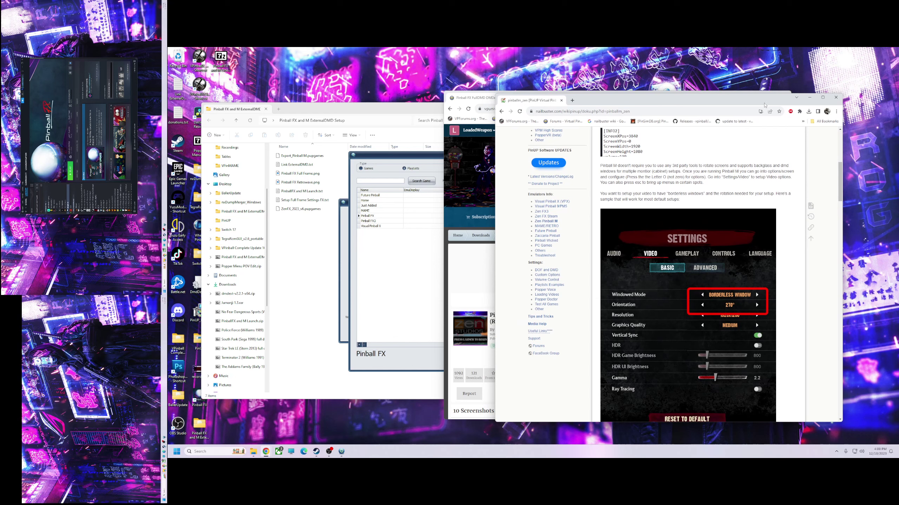
{"action": "left_click_drag", "start_coordinate": [837, 199], "coordinate": [831, 133]}
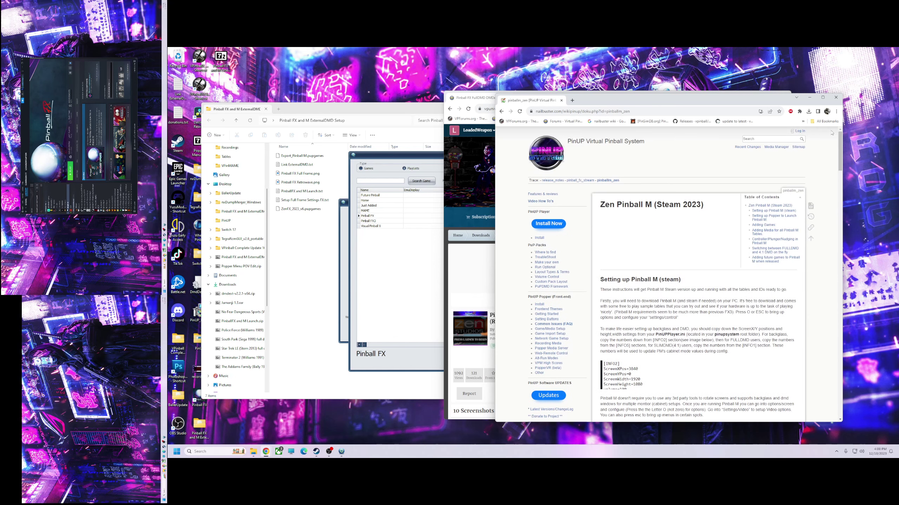
Review the VPUniverse download page for Pinball FX FullDMD DMDext Frames (Retrowave) and bring the Pinball FX and M ExternalDMD Setup folder forward.
{"action": "left_click", "coordinate": [492, 98]}
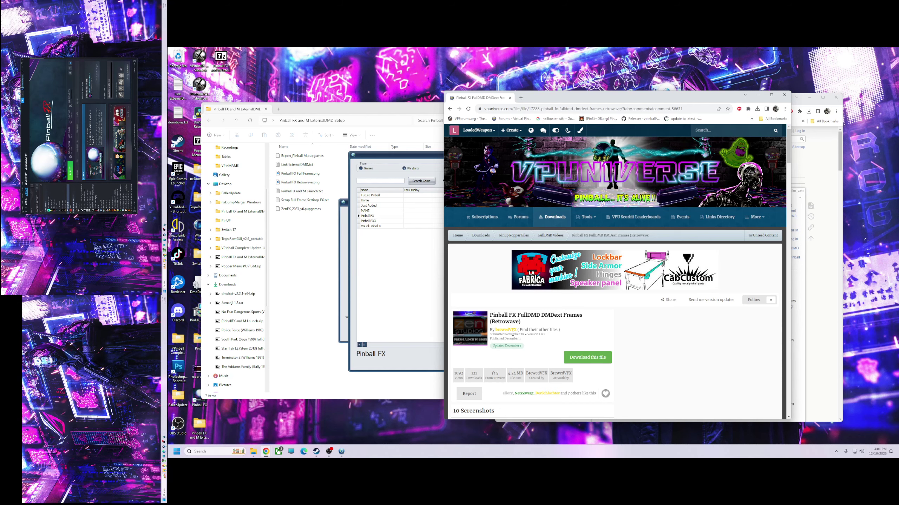
{"action": "mouse_move", "coordinate": [505, 330]}
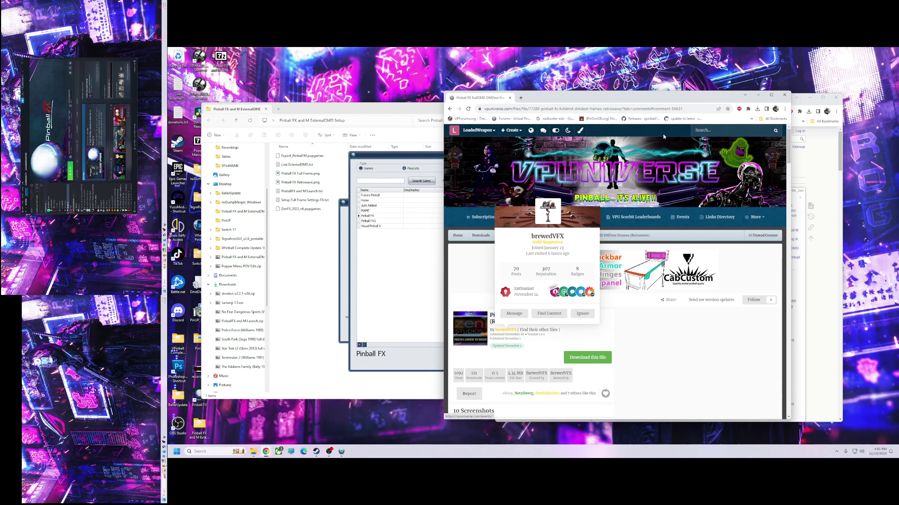
{"action": "left_click_drag", "start_coordinate": [662, 95], "coordinate": [711, 72]}
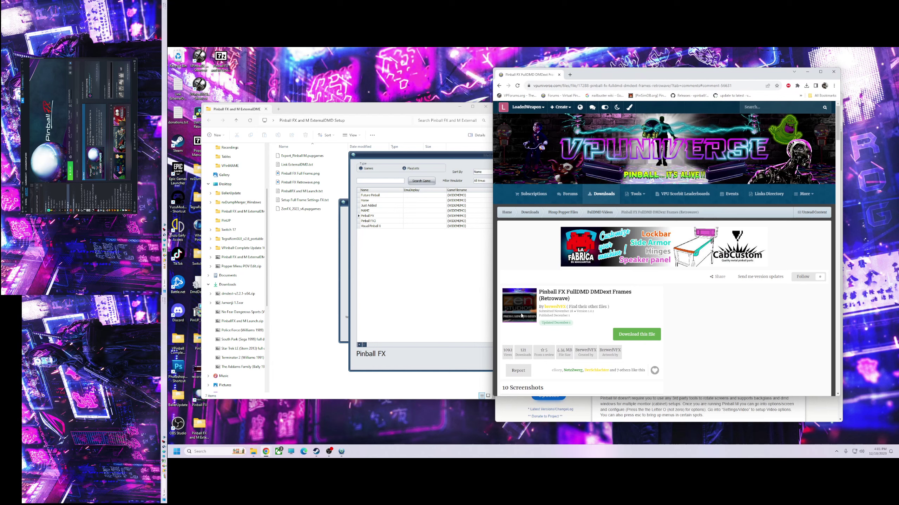
{"action": "scroll", "coordinate": [557, 331], "scroll_direction": "down", "scroll_amount": 5}
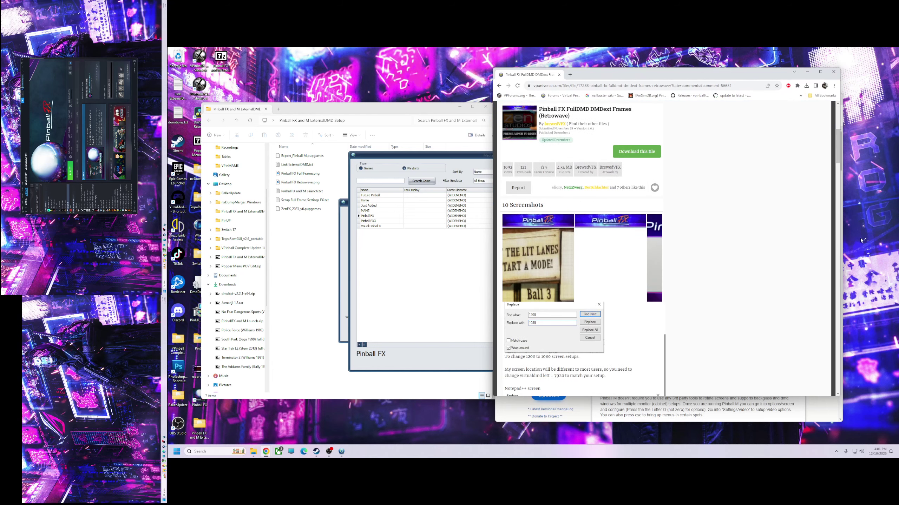
{"action": "mouse_move", "coordinate": [838, 148]}
{"action": "left_mouse_down"}
{"action": "mouse_move", "coordinate": [829, 223]}
{"action": "mouse_move", "coordinate": [833, 146]}
{"action": "left_mouse_up"}
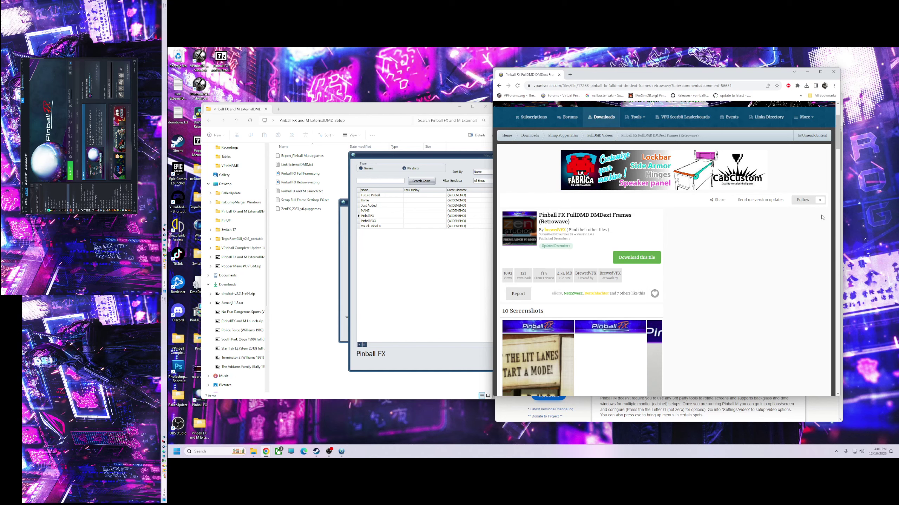
{"action": "scroll", "coordinate": [837, 152], "scroll_direction": "down", "scroll_amount": 1}
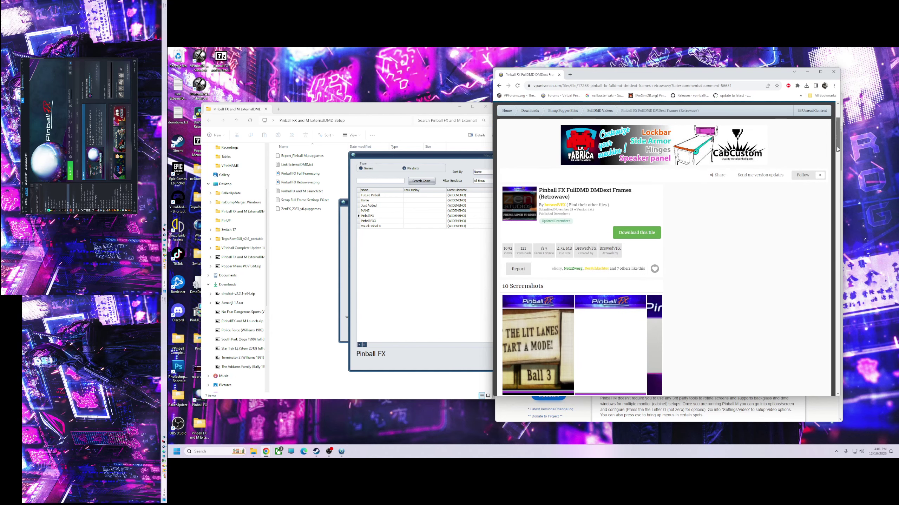
{"action": "left_click_drag", "start_coordinate": [837, 148], "coordinate": [837, 153]}
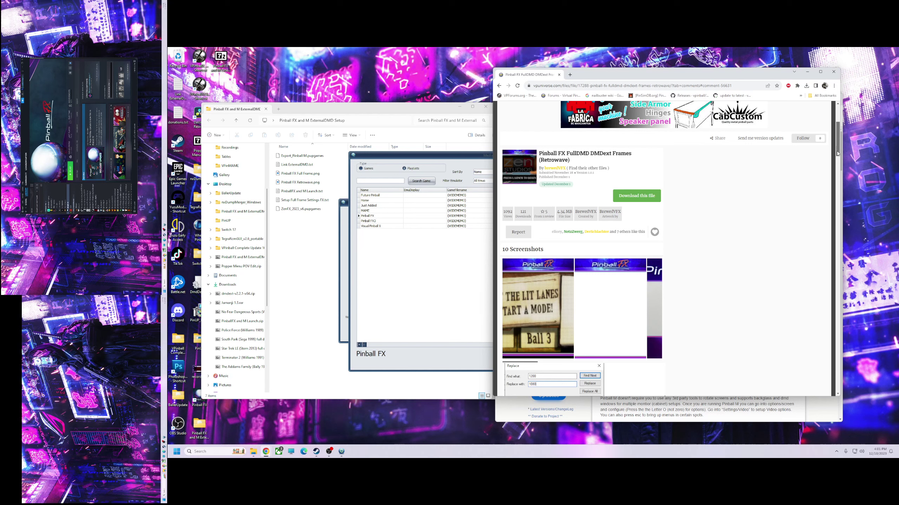
{"action": "left_click_drag", "start_coordinate": [838, 153], "coordinate": [837, 150]}
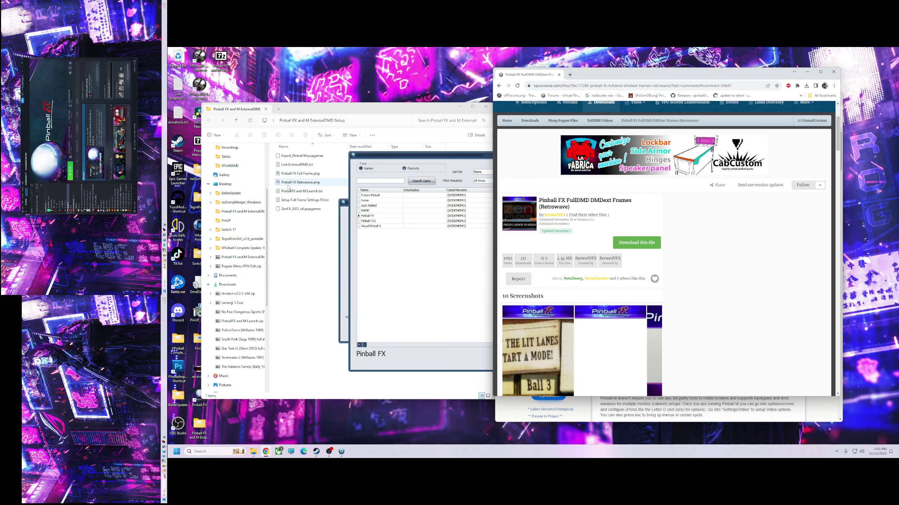
{"action": "left_click", "coordinate": [289, 225]}
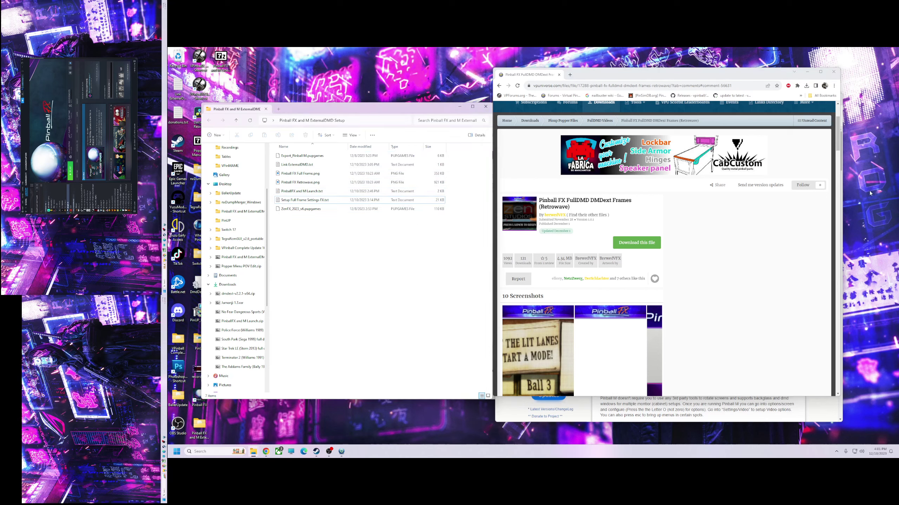
Check the comments on the Retrowave frames download page and close that browser window.
{"action": "left_click_drag", "start_coordinate": [834, 143], "coordinate": [826, 359]}
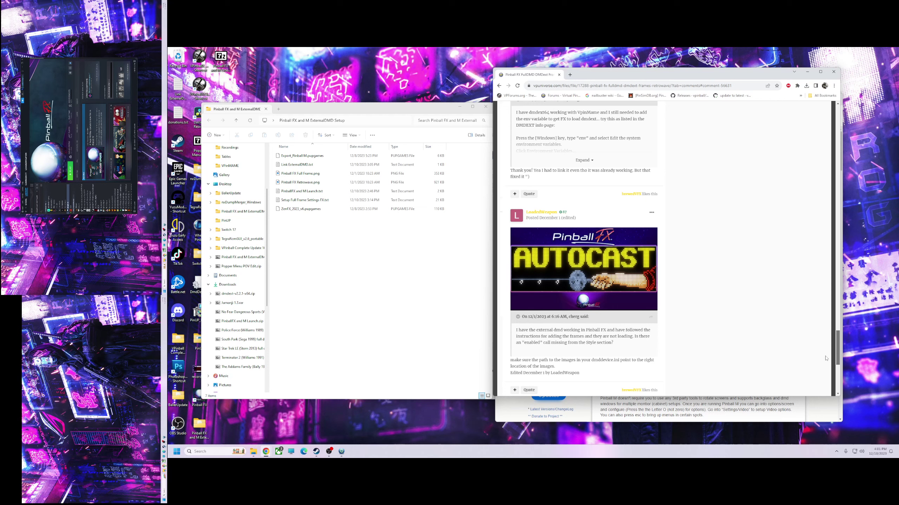
{"action": "scroll", "coordinate": [826, 358], "scroll_direction": "down", "scroll_amount": 1}
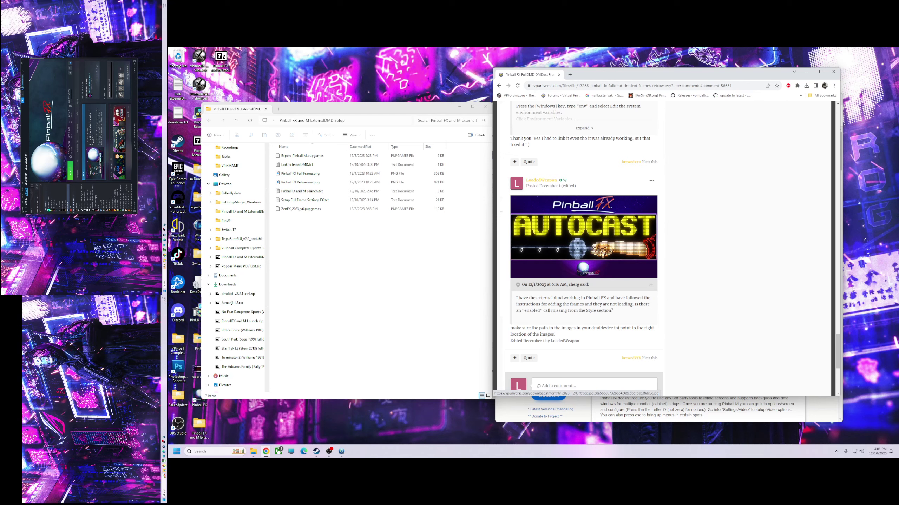
{"action": "scroll", "coordinate": [838, 362], "scroll_direction": "down", "scroll_amount": 2}
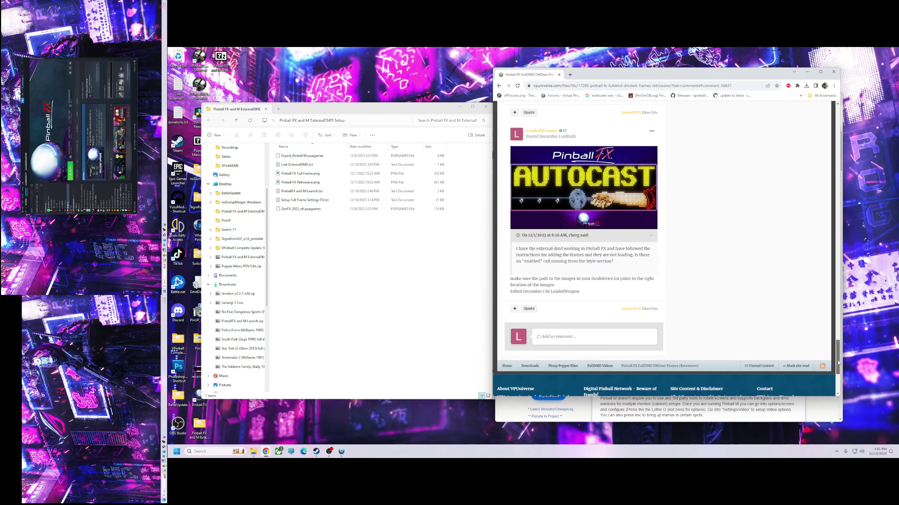
{"action": "left_click_drag", "start_coordinate": [838, 363], "coordinate": [848, 117]}
{"action": "left_click_drag", "start_coordinate": [738, 75], "coordinate": [746, 93]}
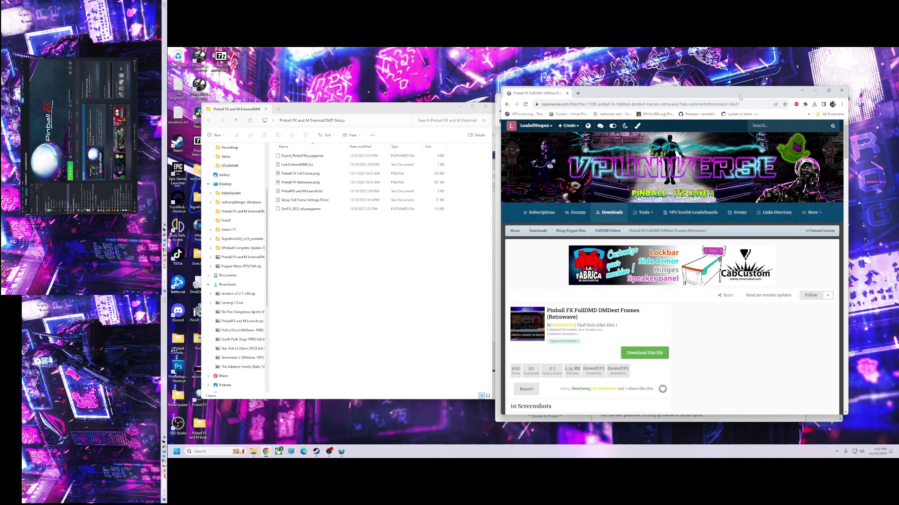
{"action": "left_click", "coordinate": [842, 89]}
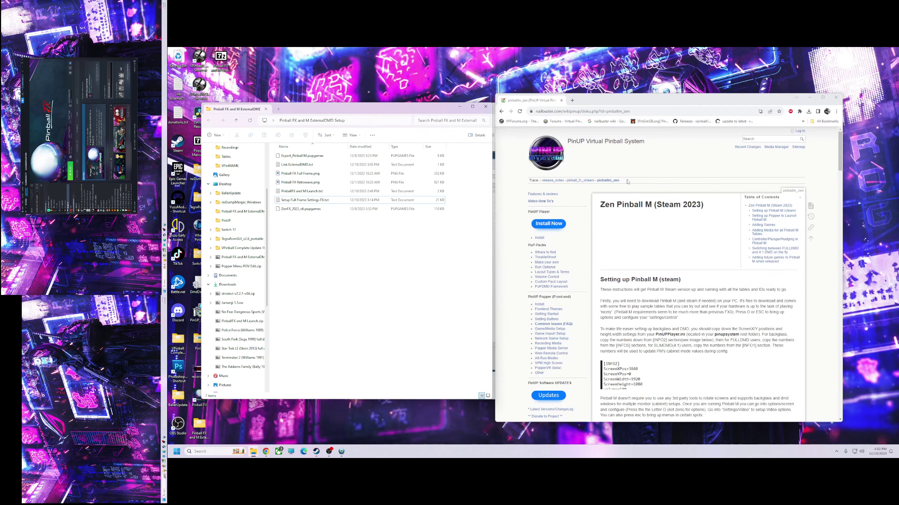
Rearrange the wiki and setup folder windows, open PinballFX and M Launch.txt to review its scripts, and close that file.
{"action": "left_click_drag", "start_coordinate": [647, 99], "coordinate": [667, 81]}
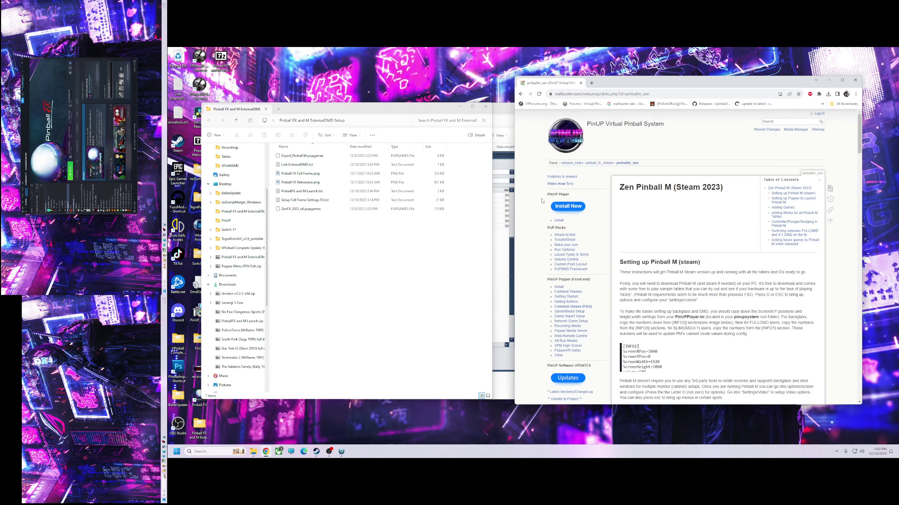
{"action": "left_click_drag", "start_coordinate": [424, 109], "coordinate": [456, 128]}
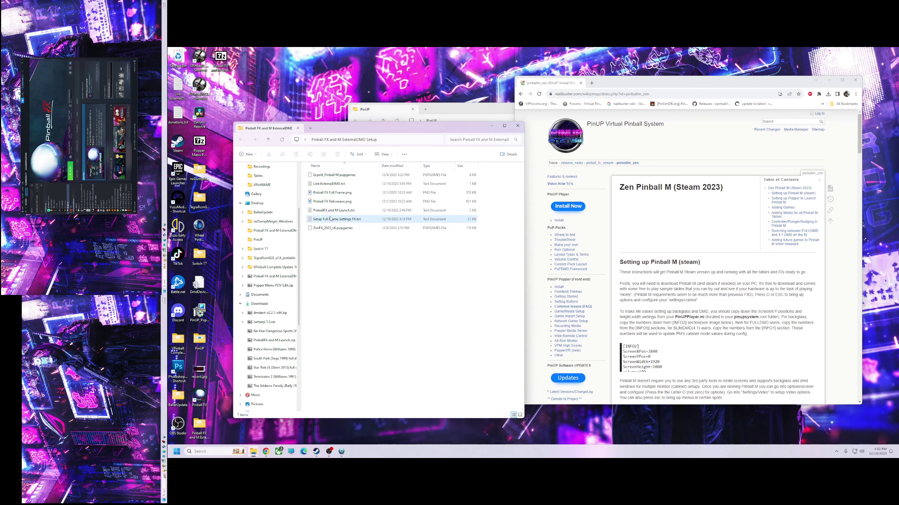
{"action": "double_click", "coordinate": [329, 210]}
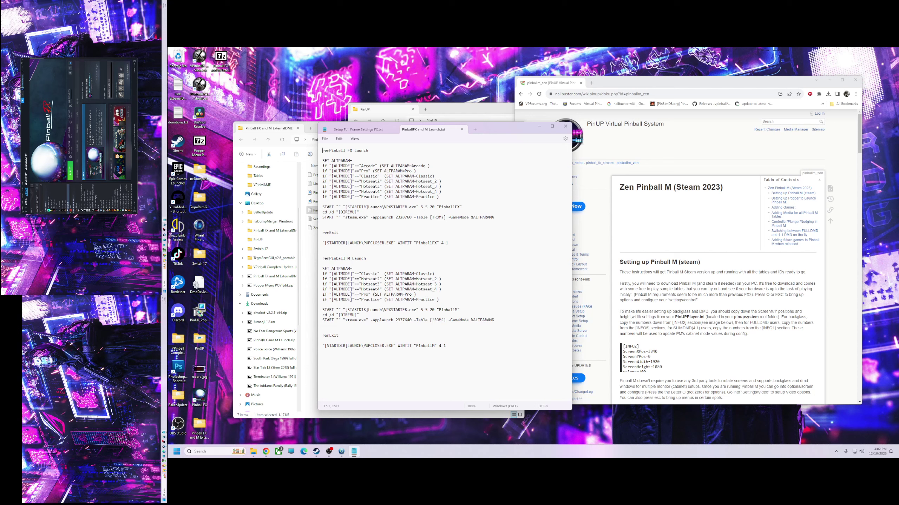
{"action": "left_click", "coordinate": [461, 130]}
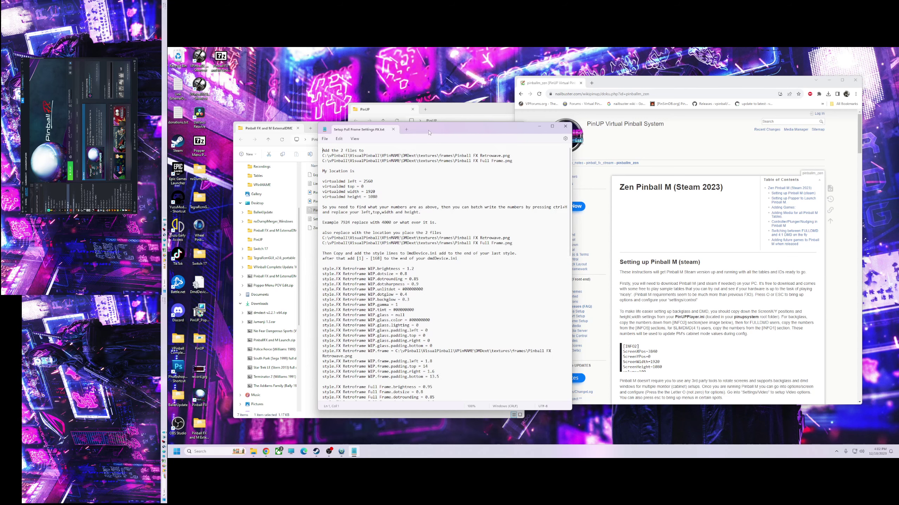
Review the frame settings in Setup Full Frame Settings FX.txt, set the virtualdmd left value to 5120, and save and close the file.
{"action": "left_click_drag", "start_coordinate": [429, 132], "coordinate": [433, 117]}
{"action": "scroll", "coordinate": [571, 149], "scroll_direction": "down", "scroll_amount": 12}
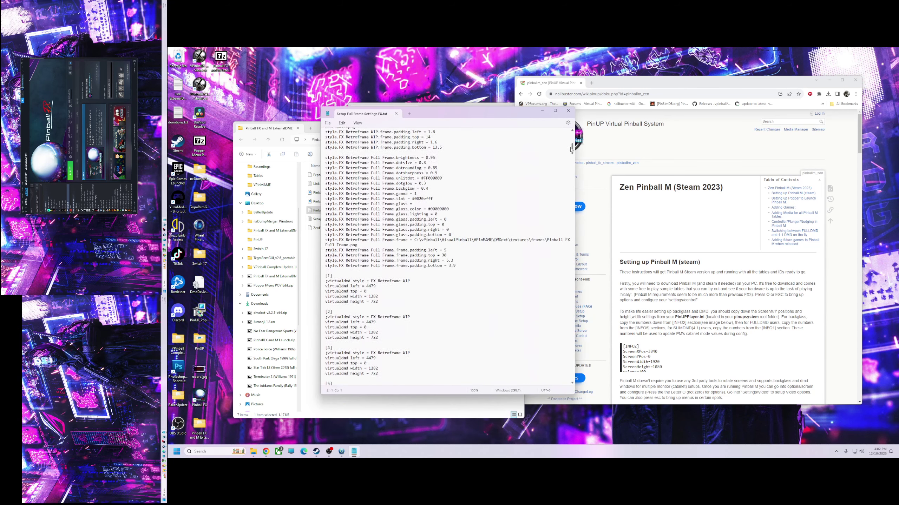
{"action": "scroll", "coordinate": [571, 149], "scroll_direction": "up", "scroll_amount": 12}
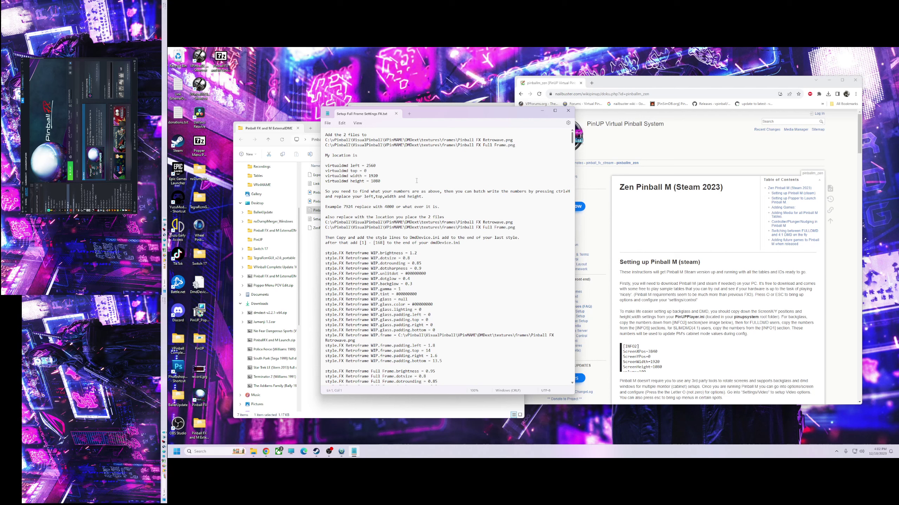
{"action": "left_click", "coordinate": [380, 166]}
{"action": "type", "text": "512"}
{"action": "left_click_drag", "start_coordinate": [418, 117], "coordinate": [416, 134]}
{"action": "left_click", "coordinate": [415, 132]}
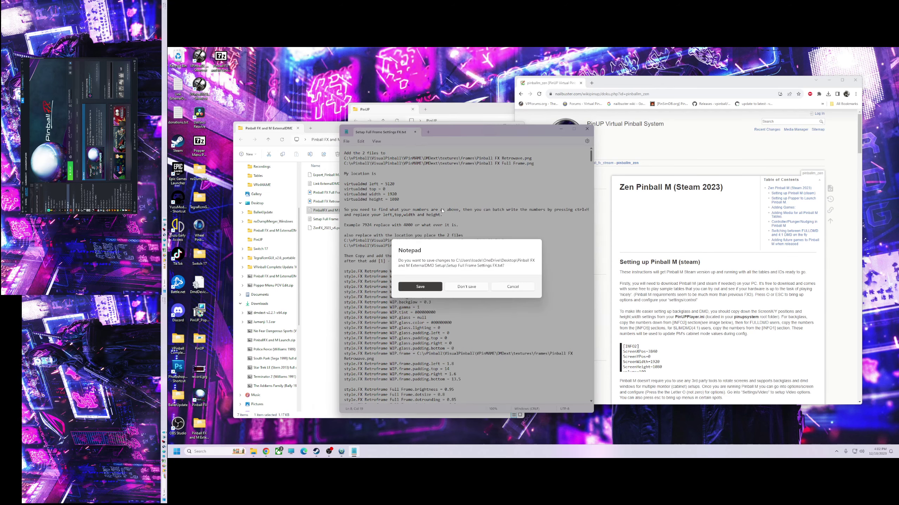
{"action": "left_click", "coordinate": [421, 286]}
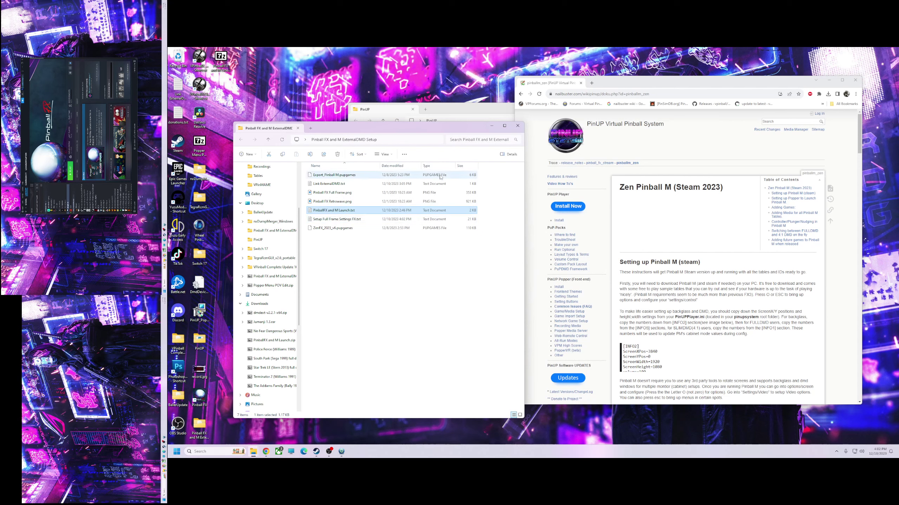
Bring PinUP Popper Setup forward, close its Media Manager, and check the existing playlists in the playlist configuration.
{"action": "left_click_drag", "start_coordinate": [459, 131], "coordinate": [452, 134]}
{"action": "left_click", "coordinate": [478, 110]}
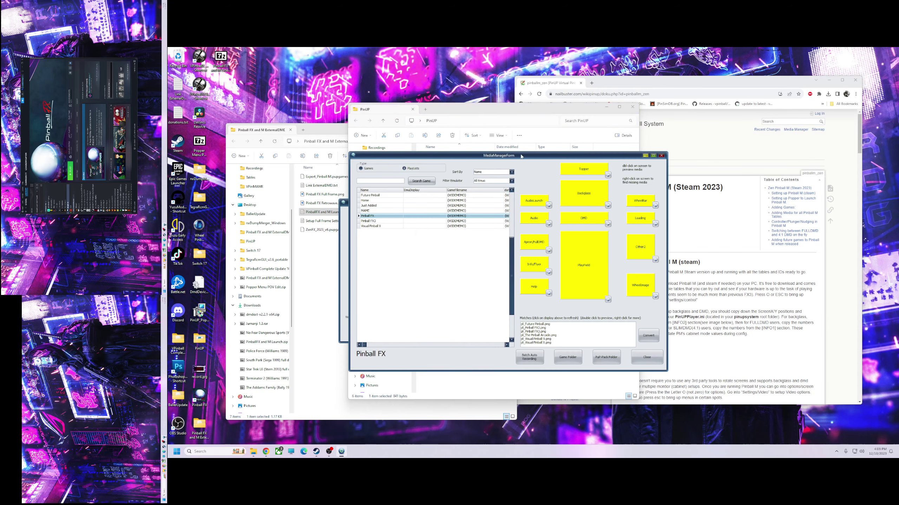
{"action": "left_click_drag", "start_coordinate": [521, 156], "coordinate": [535, 164]}
{"action": "left_click", "coordinate": [675, 163]}
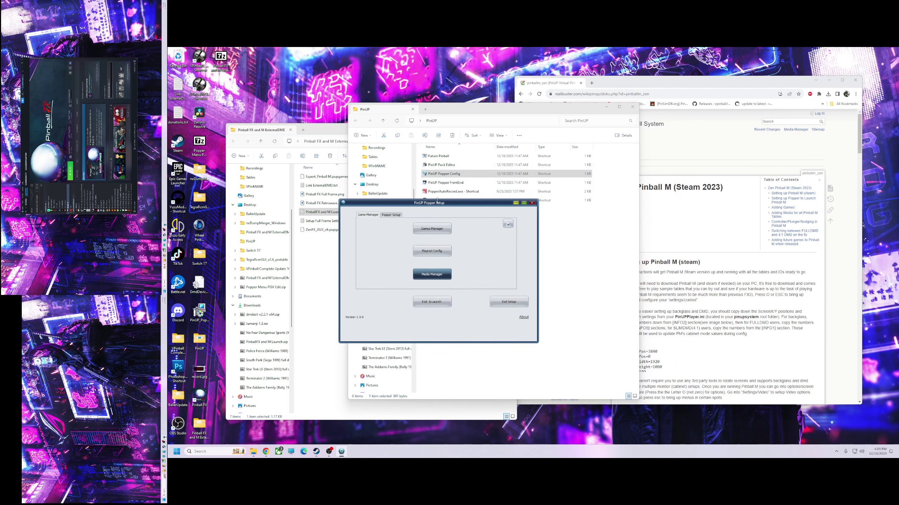
{"action": "left_click_drag", "start_coordinate": [438, 201], "coordinate": [599, 187]}
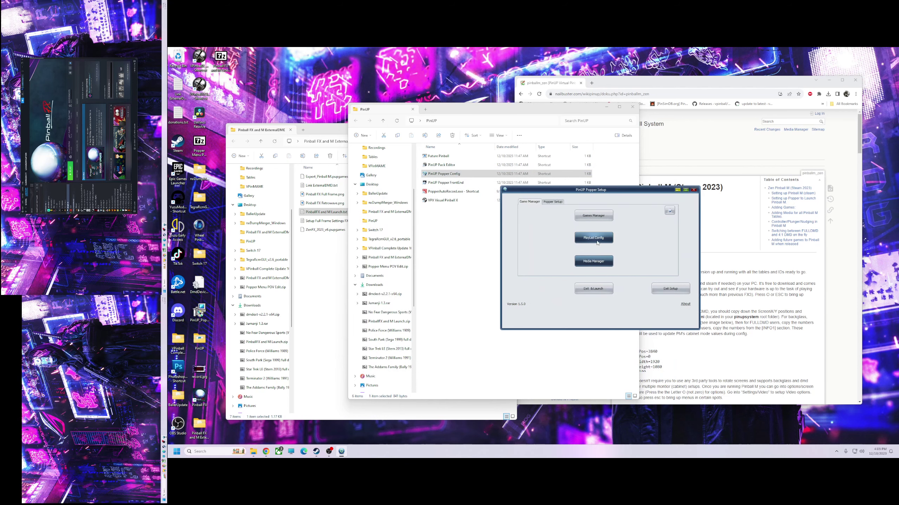
{"action": "left_click", "coordinate": [583, 239]}
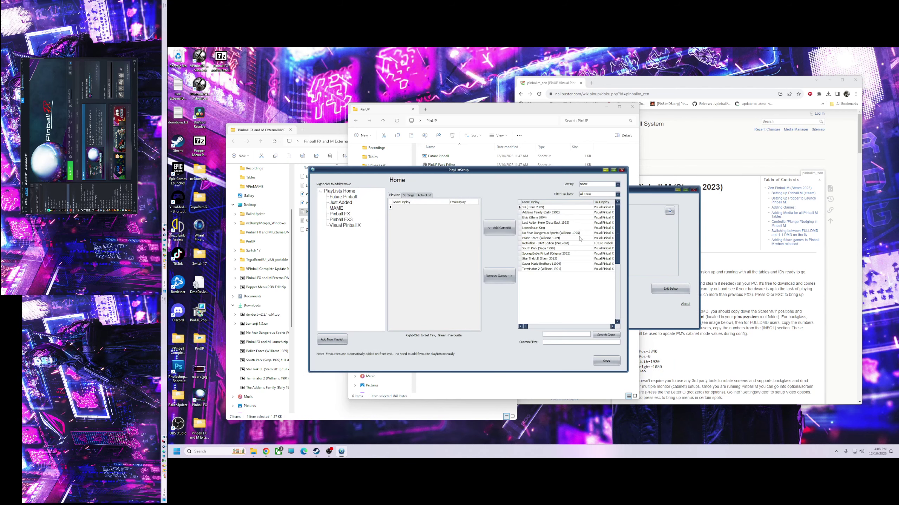
{"action": "left_click", "coordinate": [621, 170]}
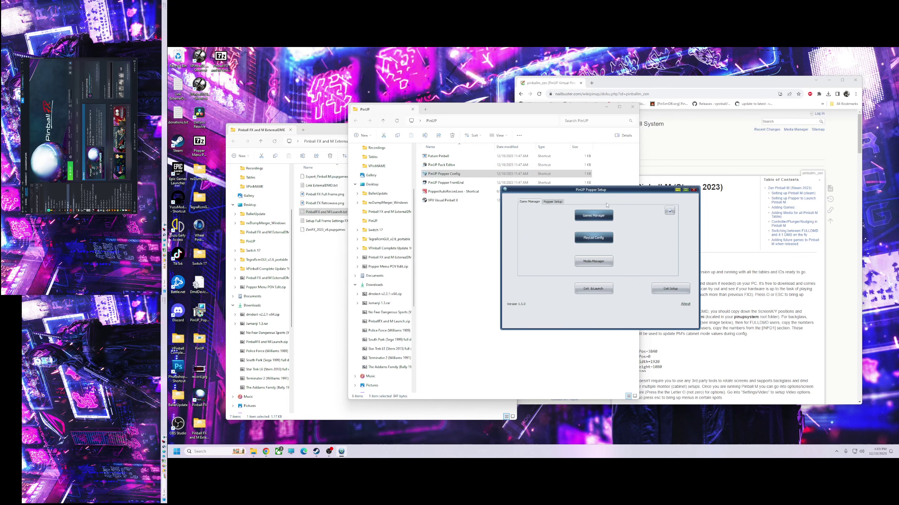
Ensure the Pinball FX emulator is active in the system, review its launch and close scripts, and save the emulator settings.
{"action": "left_click_drag", "start_coordinate": [615, 191], "coordinate": [556, 199]}
{"action": "left_click", "coordinate": [494, 212]}
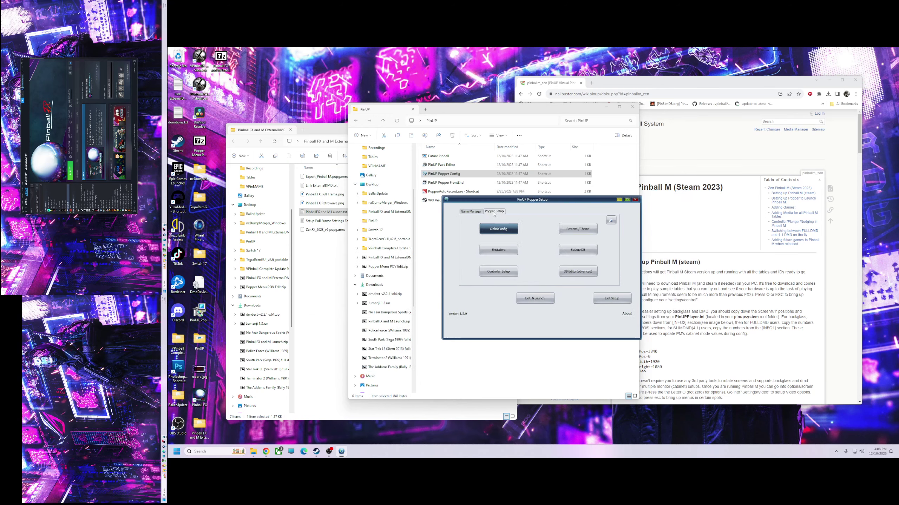
{"action": "left_click", "coordinate": [498, 250]}
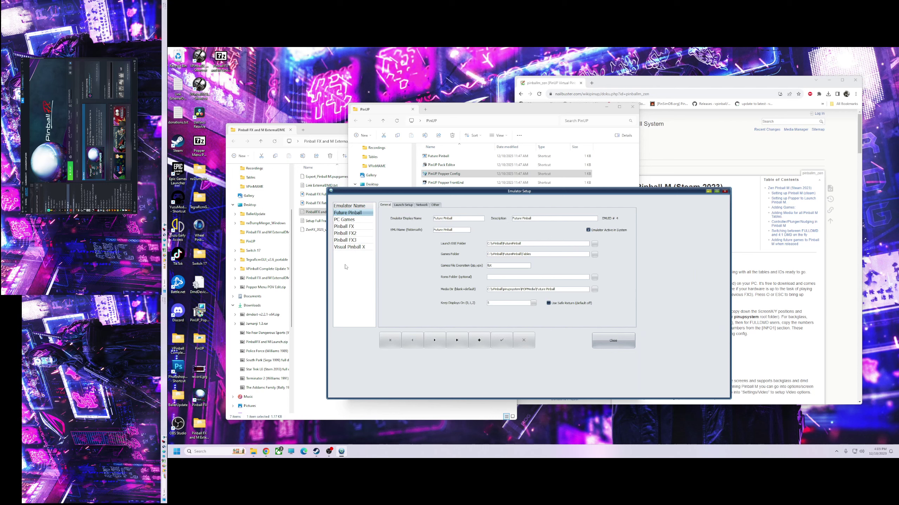
{"action": "left_click", "coordinate": [348, 228]}
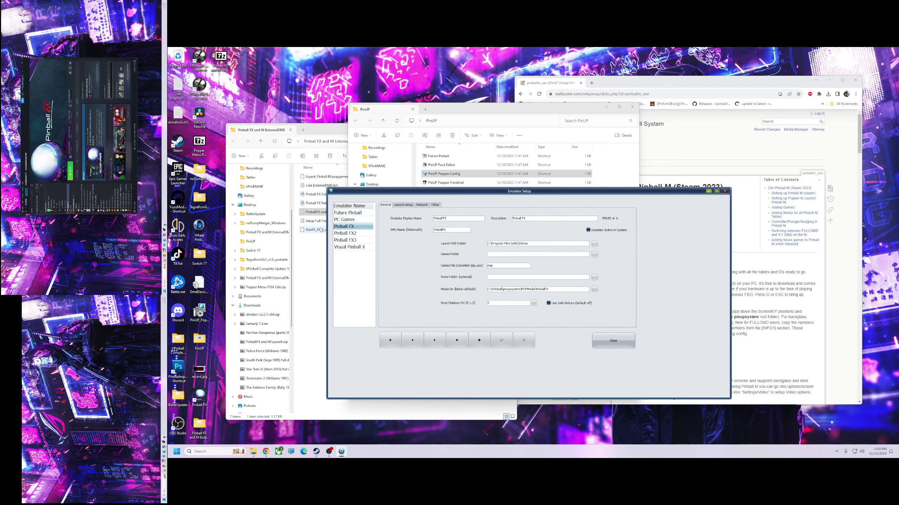
{"action": "left_click", "coordinate": [588, 231]}
{"action": "left_click", "coordinate": [404, 205]}
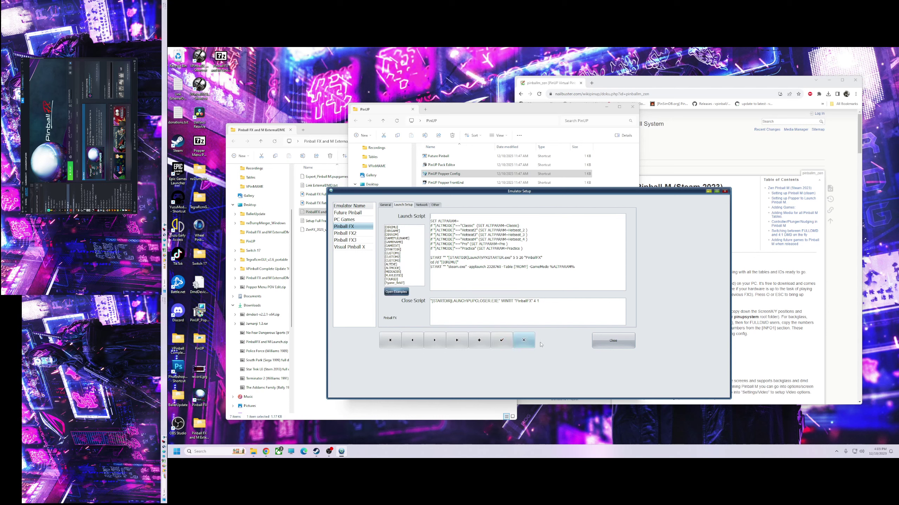
{"action": "left_click", "coordinate": [502, 340]}
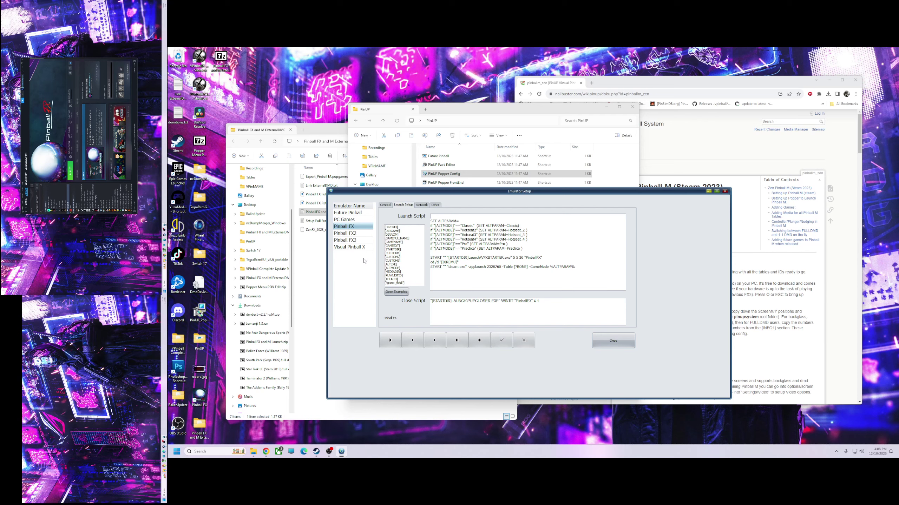
{"action": "left_click", "coordinate": [612, 340]}
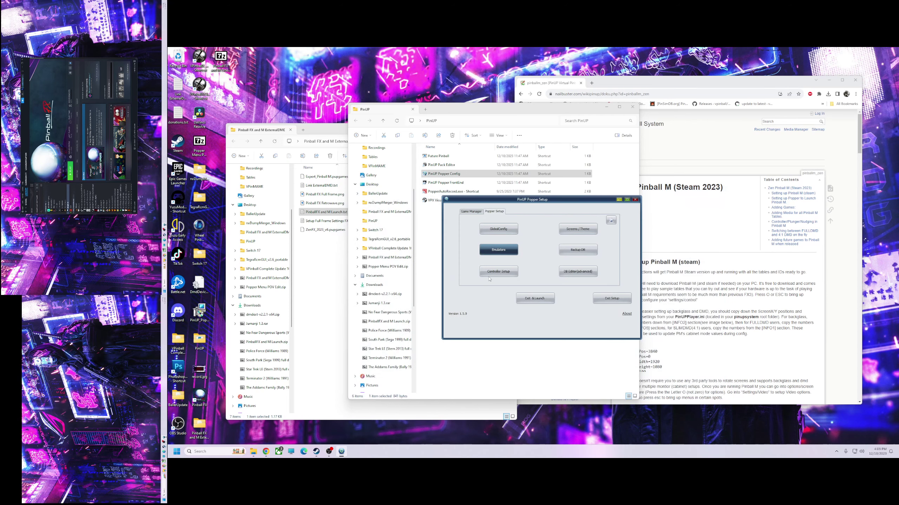
Assign a wheel image to the Pinball FX playlist in the Media Manager and close it.
{"action": "left_click", "coordinate": [472, 212]}
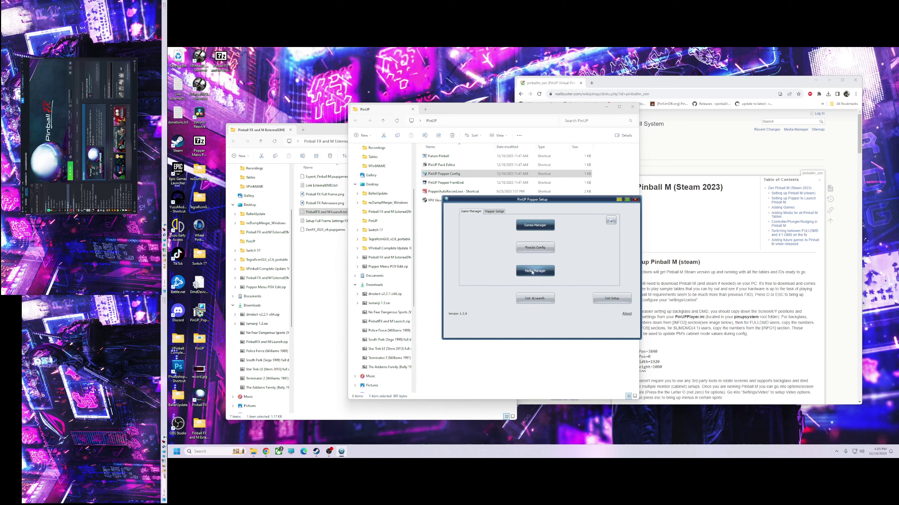
{"action": "left_click", "coordinate": [533, 271]}
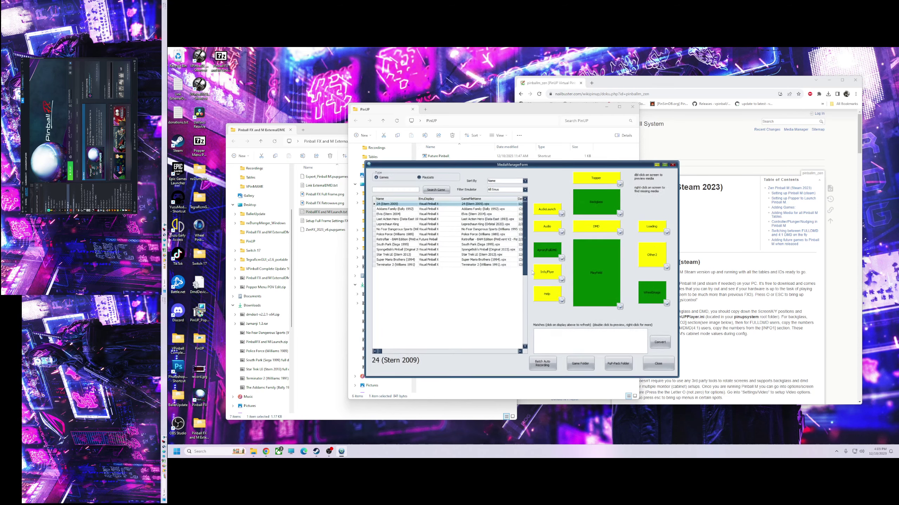
{"action": "left_click", "coordinate": [417, 177]}
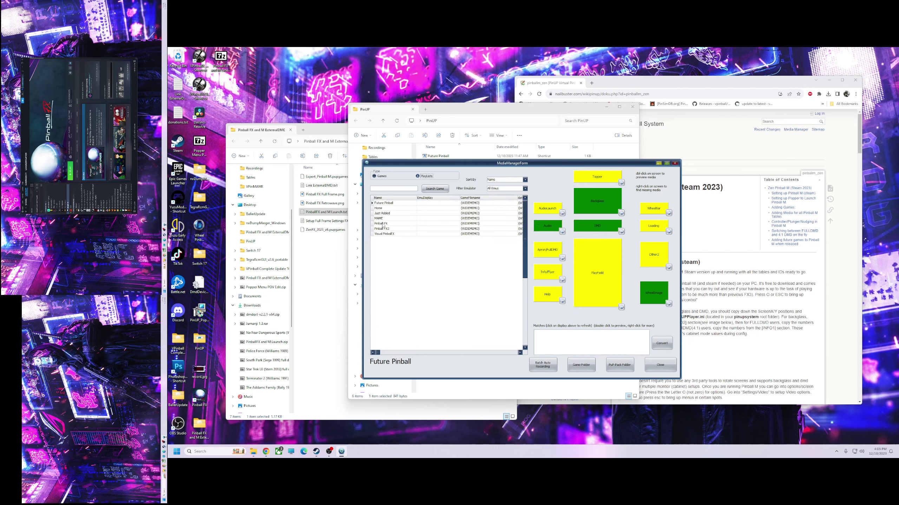
{"action": "left_click", "coordinate": [382, 224]}
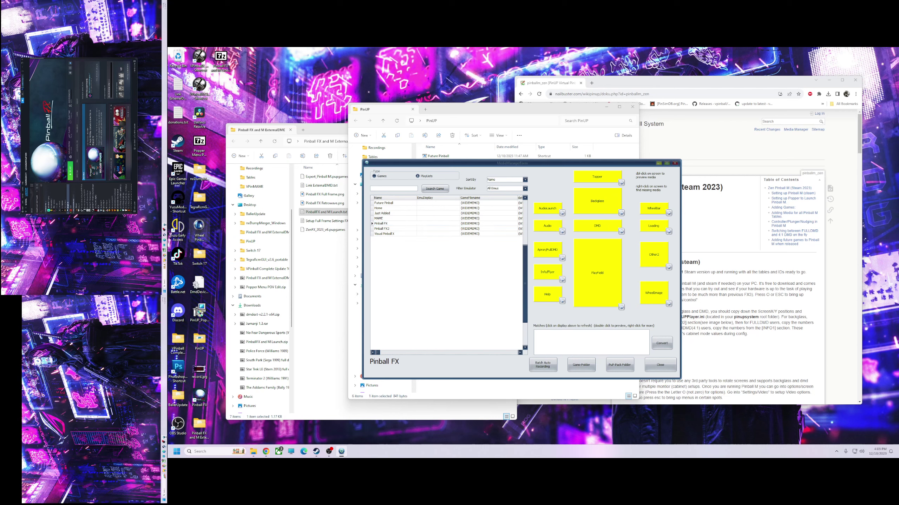
{"action": "left_click", "coordinate": [648, 296]}
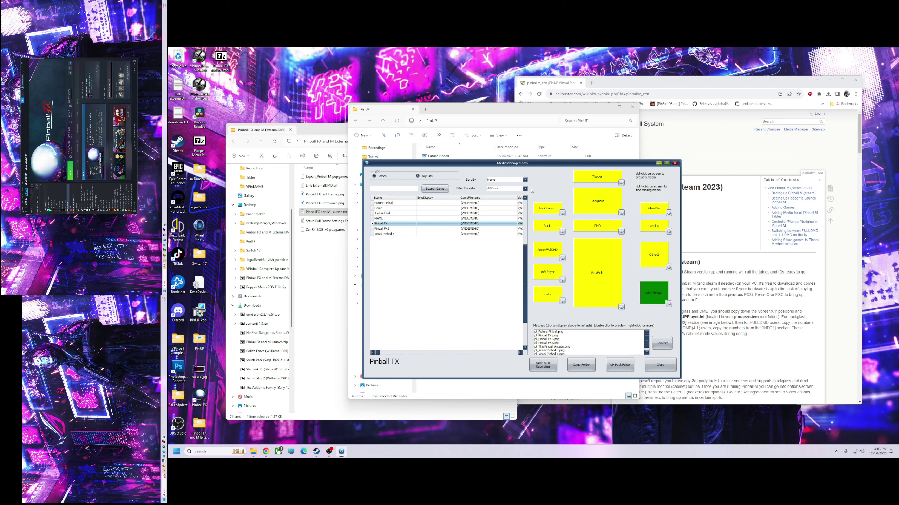
{"action": "left_click_drag", "start_coordinate": [656, 366], "coordinate": [704, 376]}
{"action": "left_click", "coordinate": [705, 375]}
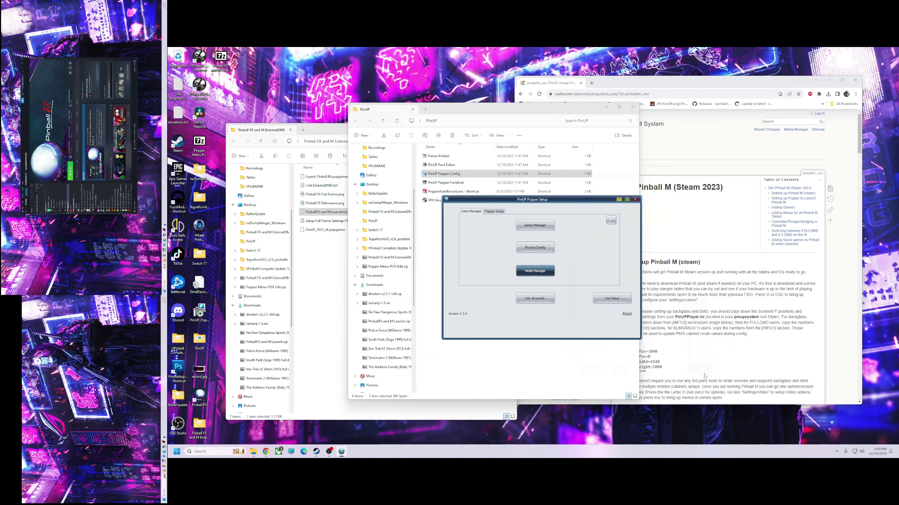
Open the Games Manager and filter the games list to the PinballFX emulator.
{"action": "left_click", "coordinate": [535, 225]}
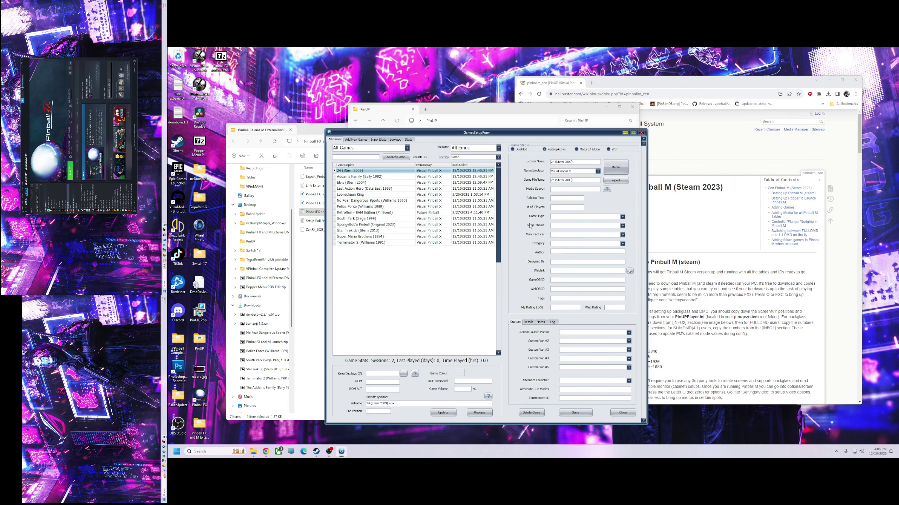
{"action": "left_click", "coordinate": [498, 149]}
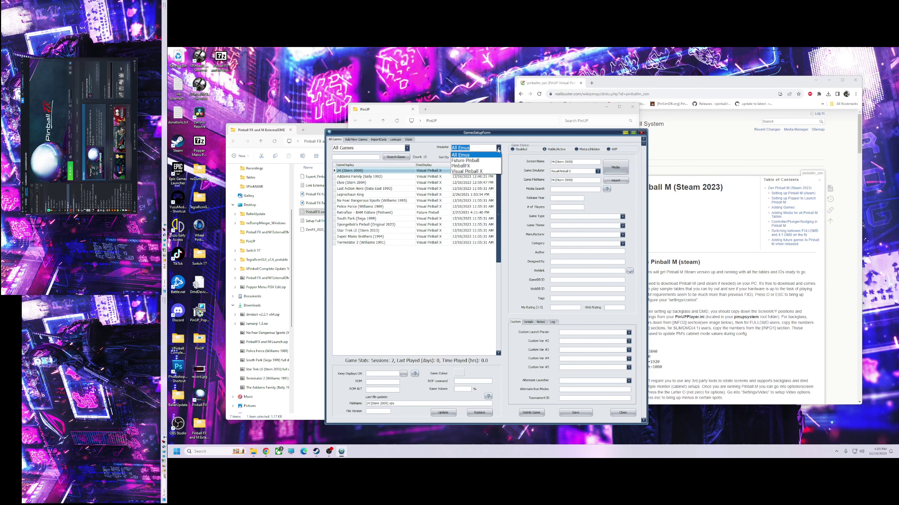
{"action": "left_click", "coordinate": [464, 166]}
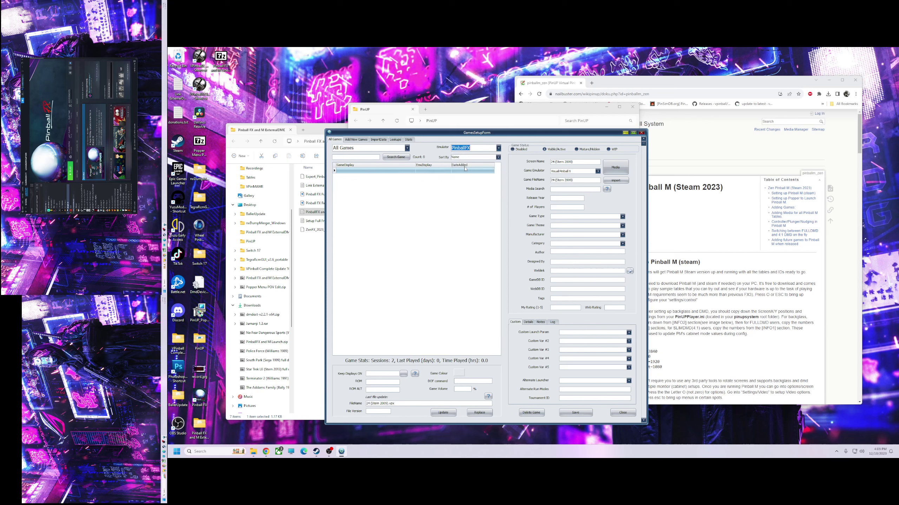
{"action": "left_click_drag", "start_coordinate": [409, 133], "coordinate": [546, 123]}
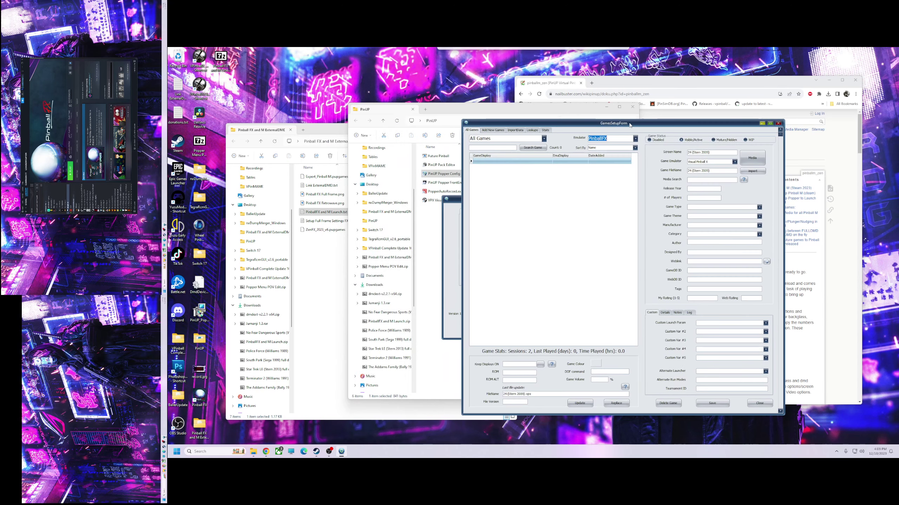
Import new games from ZenFX_2023_v6.pupgames in the Pinball FX and M ExternalDMD Setup folder, and close the Games Manager.
{"action": "right_click", "coordinate": [563, 195]}
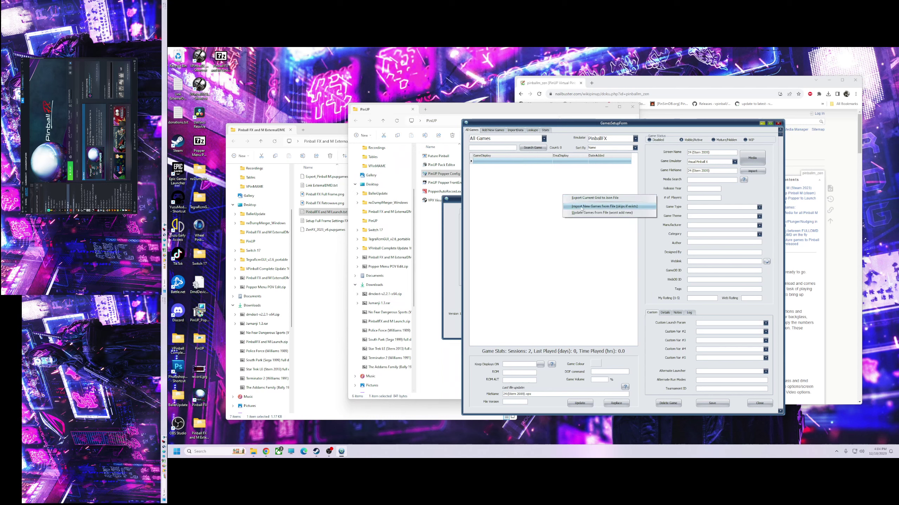
{"action": "left_click", "coordinate": [612, 207]}
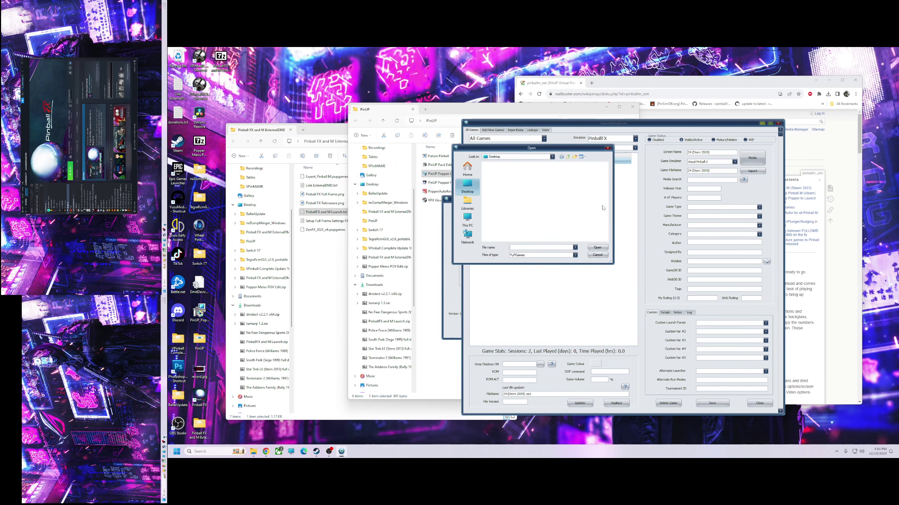
{"action": "scroll", "coordinate": [499, 233], "scroll_direction": "down", "scroll_amount": 5}
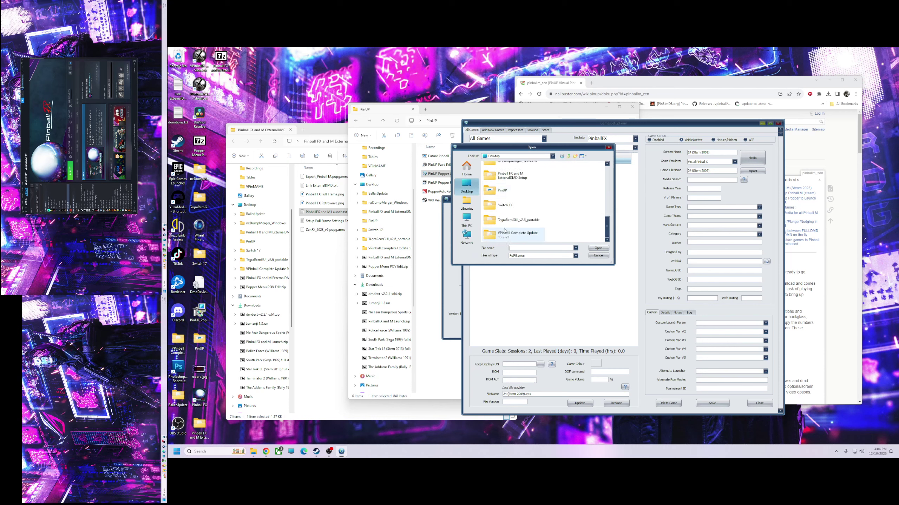
{"action": "scroll", "coordinate": [531, 239], "scroll_direction": "up", "scroll_amount": 2}
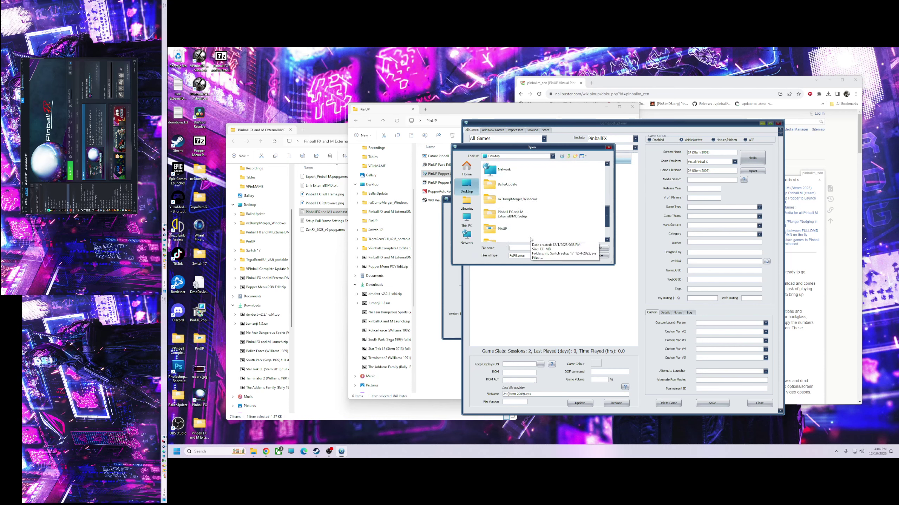
{"action": "double_click", "coordinate": [510, 214]}
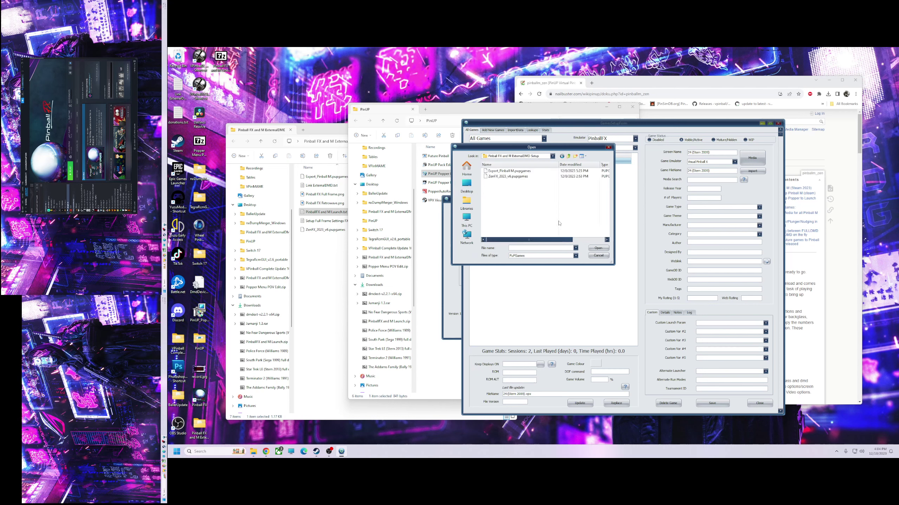
{"action": "left_click", "coordinate": [500, 178]}
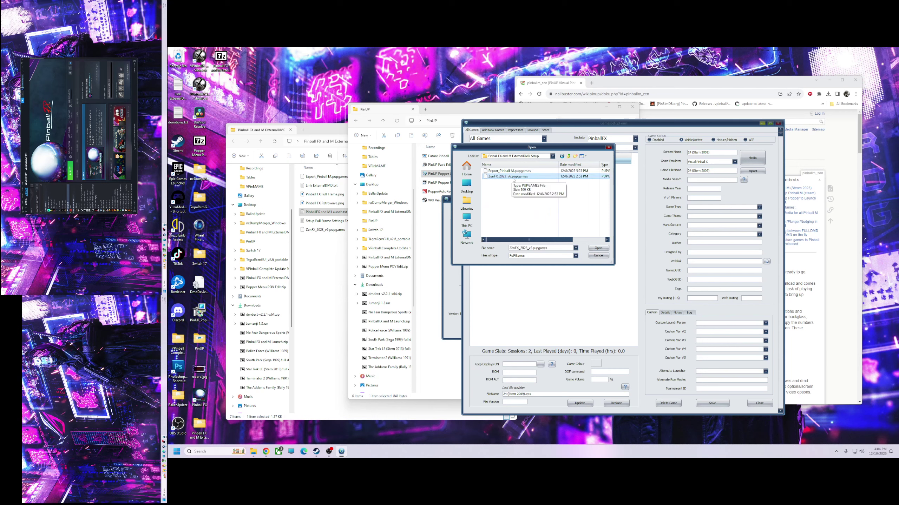
{"action": "left_click", "coordinate": [599, 249]}
{"action": "left_click", "coordinate": [519, 255]}
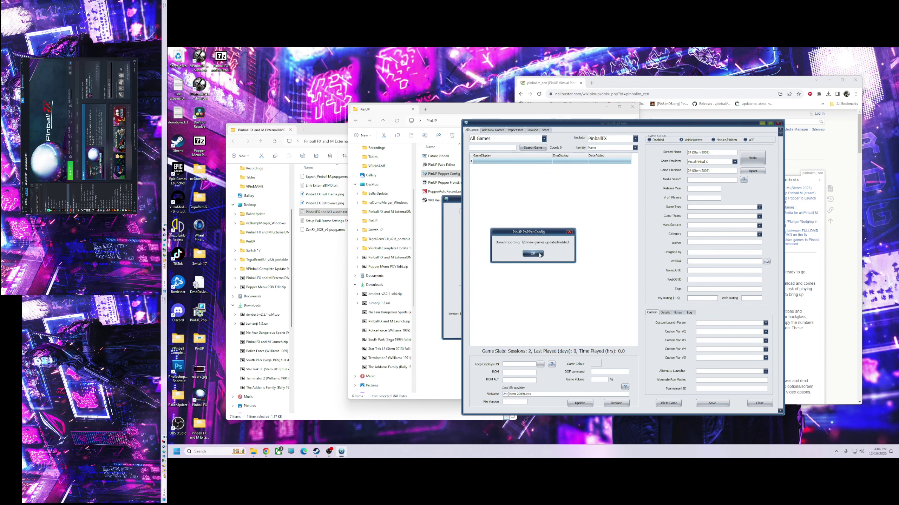
{"action": "left_click", "coordinate": [539, 254]}
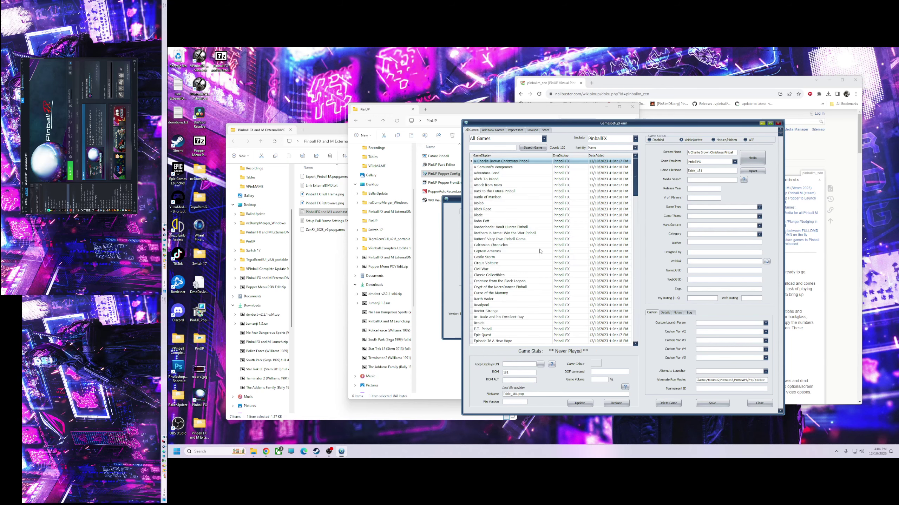
{"action": "left_click_drag", "start_coordinate": [579, 123], "coordinate": [542, 110]}
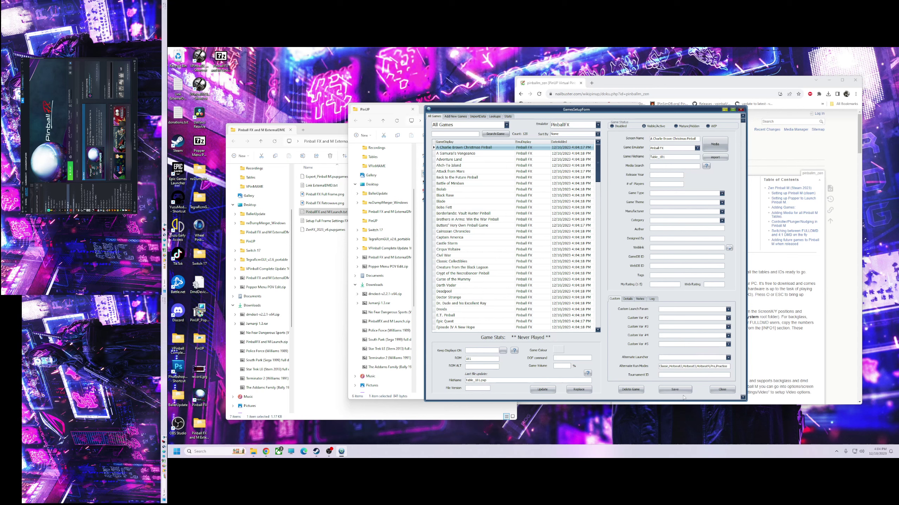
{"action": "left_click", "coordinate": [721, 389]}
Open the playlist configuration, select the Pinball FX playlist and review its settings and active SQL query.
{"action": "left_click", "coordinate": [535, 248]}
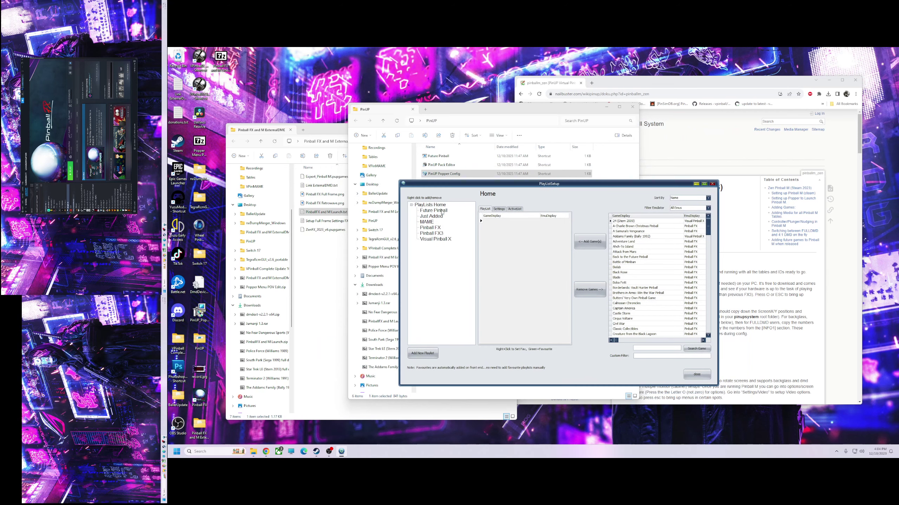
{"action": "left_click", "coordinate": [431, 227]}
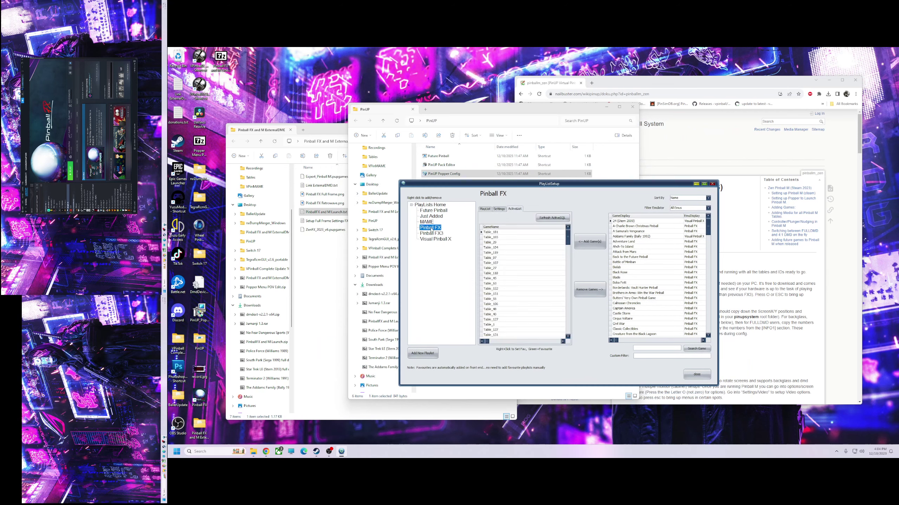
{"action": "left_click", "coordinate": [499, 209]}
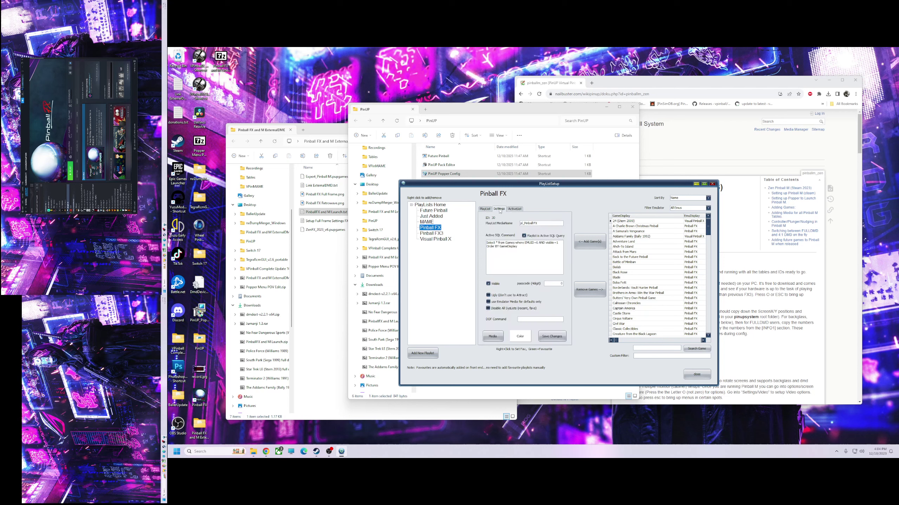
{"action": "left_click", "coordinate": [531, 237]}
{"action": "left_click", "coordinate": [487, 210]}
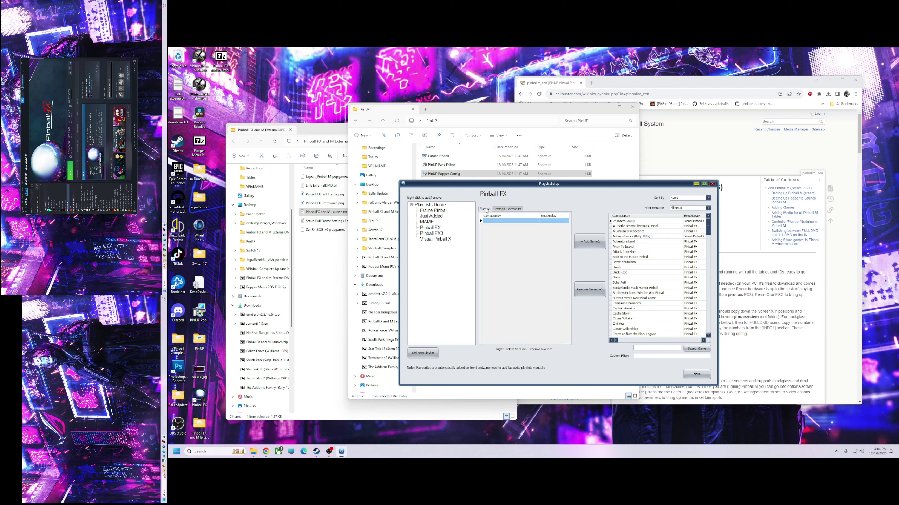
Filter the available games to the PinballFX emulator and add Fish Tales to the Pinball FX playlist.
{"action": "left_click", "coordinate": [708, 208]}
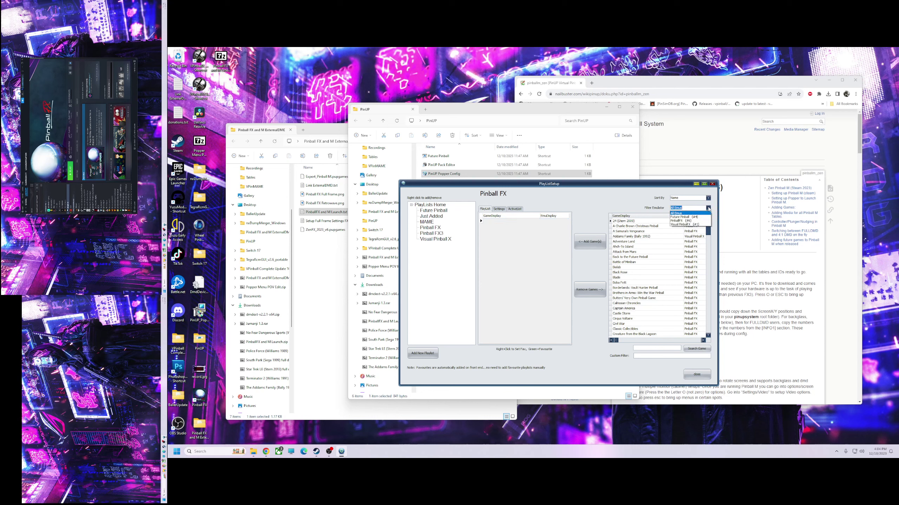
{"action": "left_click", "coordinate": [684, 220]}
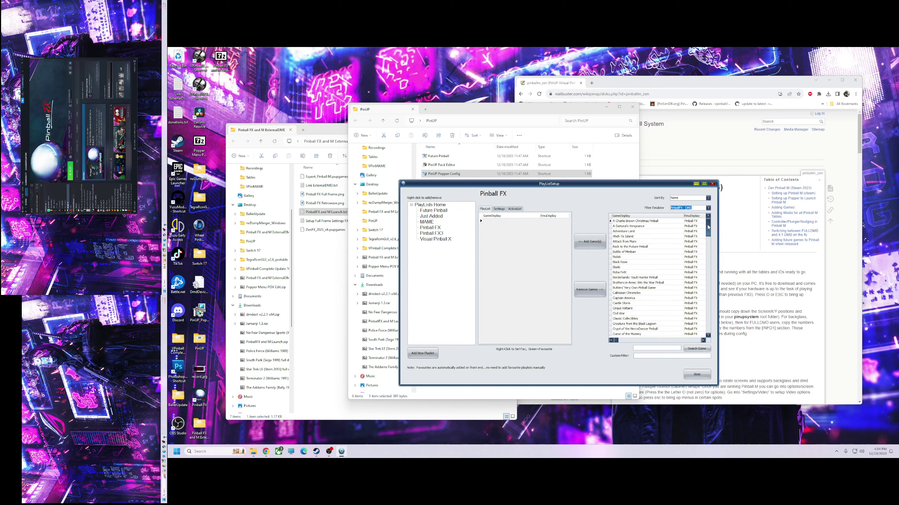
{"action": "left_click", "coordinate": [708, 336]}
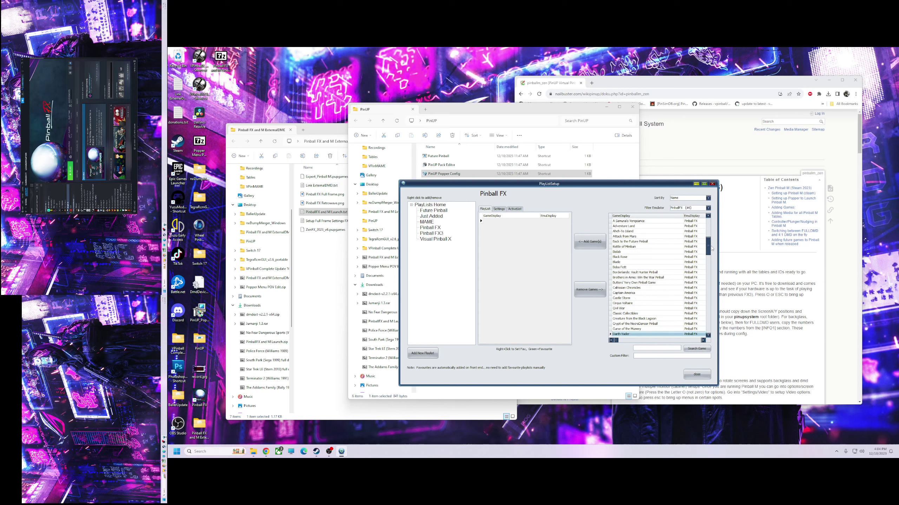
{"action": "scroll", "coordinate": [645, 313], "scroll_direction": "down", "scroll_amount": 5}
{"action": "scroll", "coordinate": [645, 313], "scroll_direction": "down", "scroll_amount": 2}
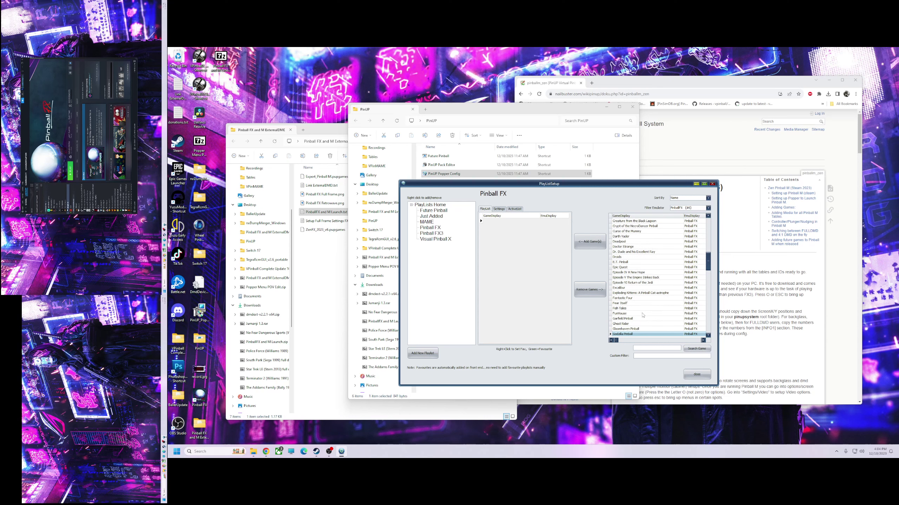
{"action": "left_click", "coordinate": [621, 308]}
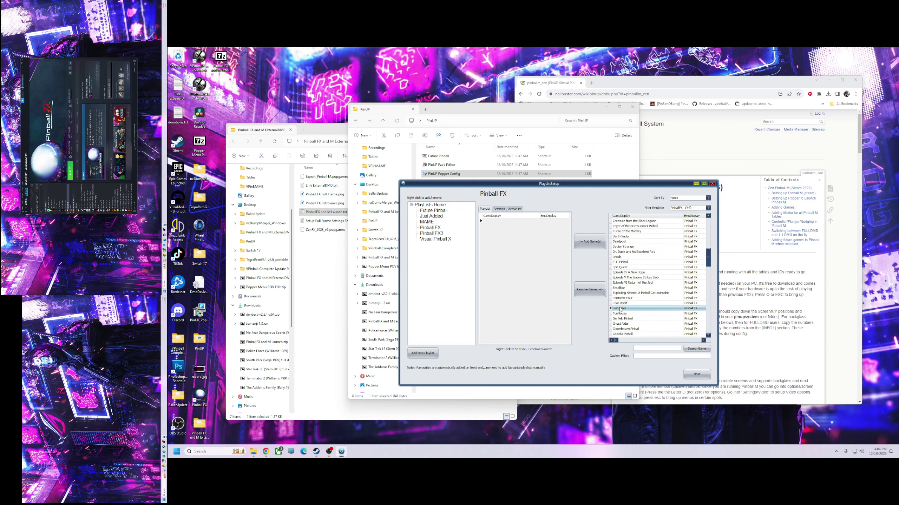
{"action": "left_click", "coordinate": [590, 242]}
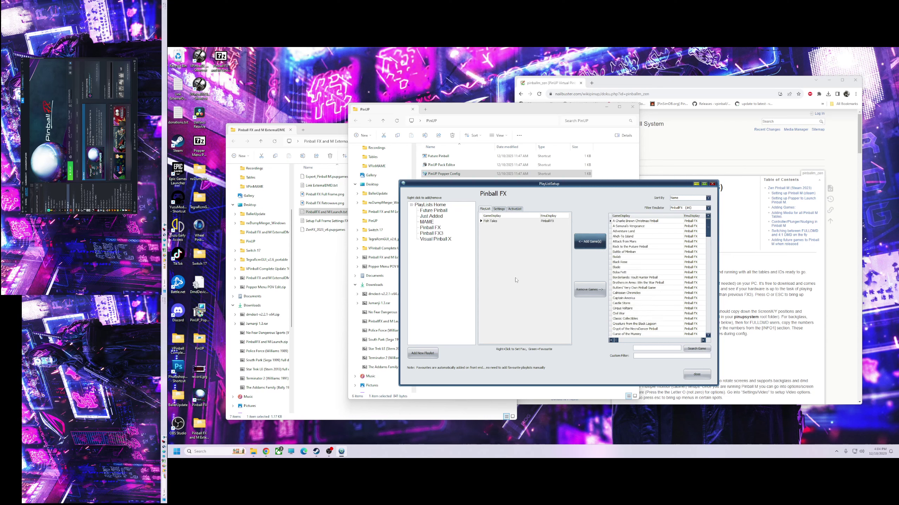
{"action": "left_click", "coordinate": [491, 222]}
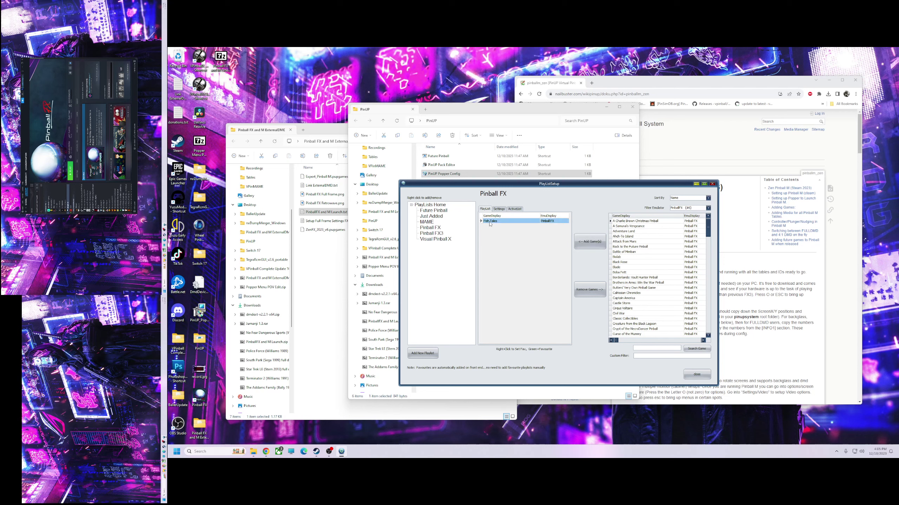
Save the changes in the Pinball FX playlist's settings and close the playlist configuration.
{"action": "left_click", "coordinate": [499, 209]}
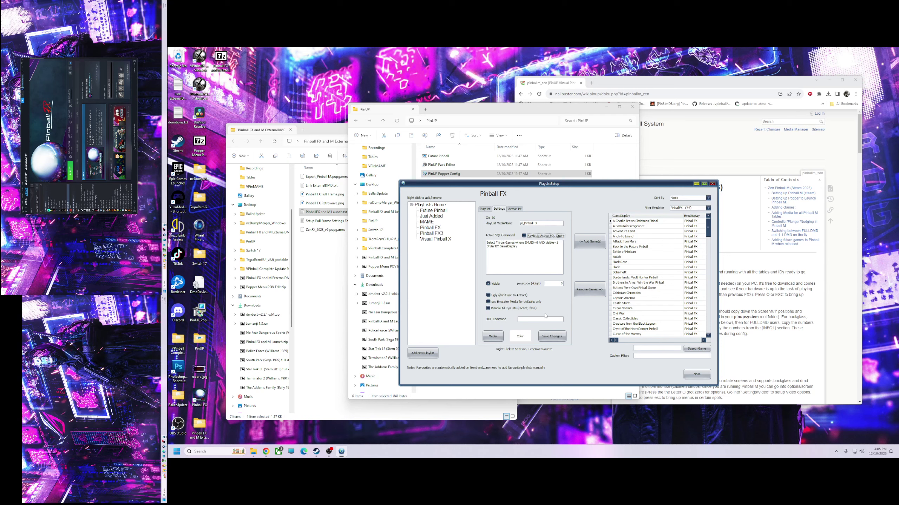
{"action": "left_click", "coordinate": [553, 338]}
{"action": "left_click_drag", "start_coordinate": [565, 180], "coordinate": [573, 180]}
{"action": "left_click", "coordinate": [704, 375]}
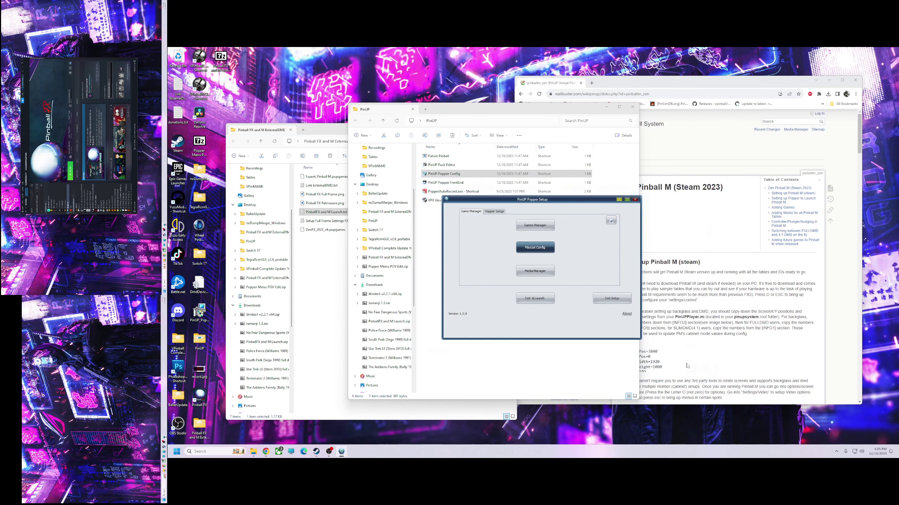
Open the Media Manager, sort the games by Date Added and filter them to the PinballFX emulator.
{"action": "left_click", "coordinate": [531, 279]}
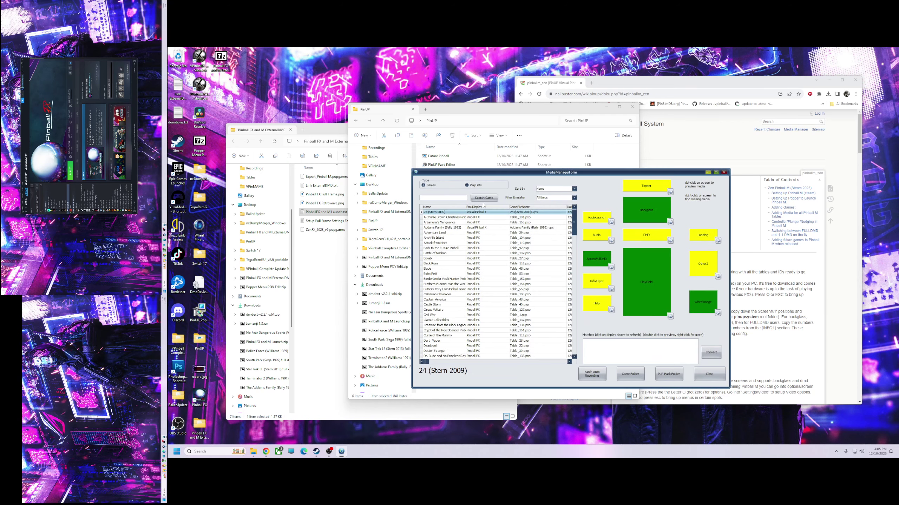
{"action": "left_click", "coordinate": [573, 189]}
{"action": "left_click", "coordinate": [550, 199]}
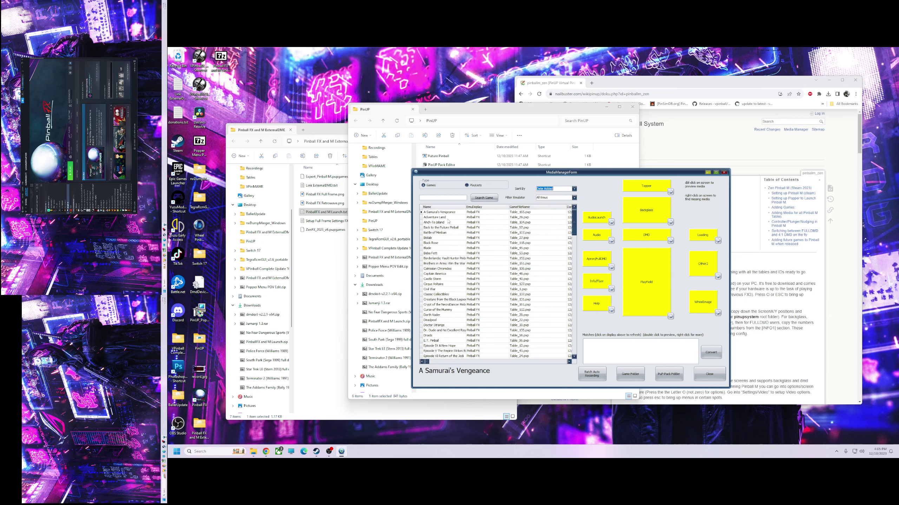
{"action": "left_click", "coordinate": [574, 199]}
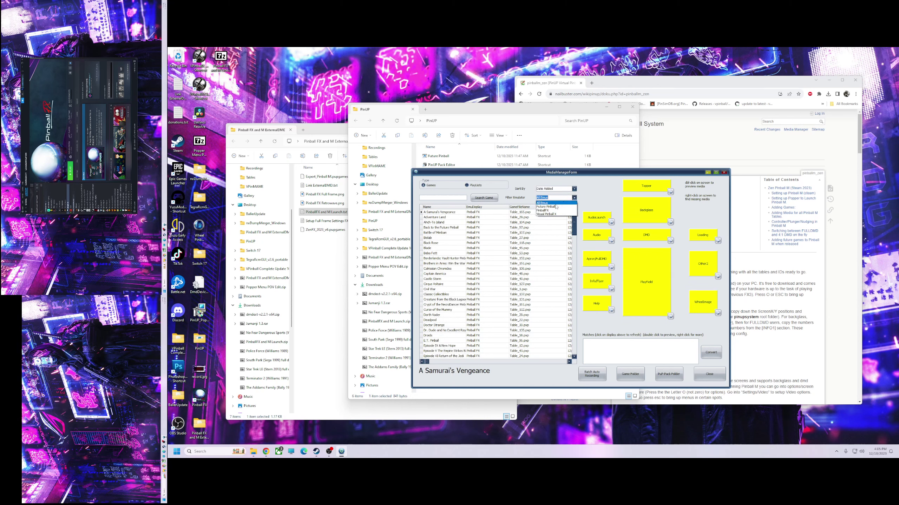
{"action": "left_click", "coordinate": [543, 211]}
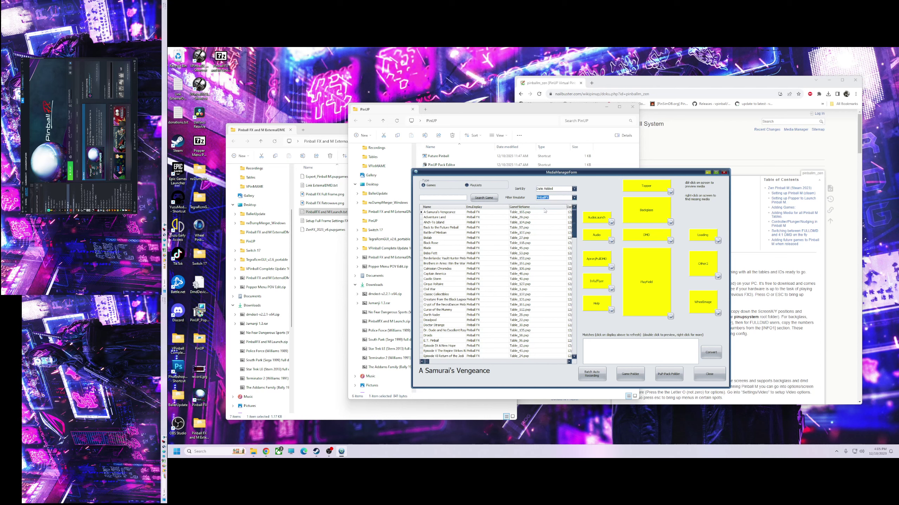
Search the web for Fish Tales wheel images with "fish" and assign a Fish Tales (Williams 1992) wheel image to the table.
{"action": "scroll", "coordinate": [436, 314], "scroll_direction": "down", "scroll_amount": 20}
{"action": "scroll", "coordinate": [445, 310], "scroll_direction": "down", "scroll_amount": 8}
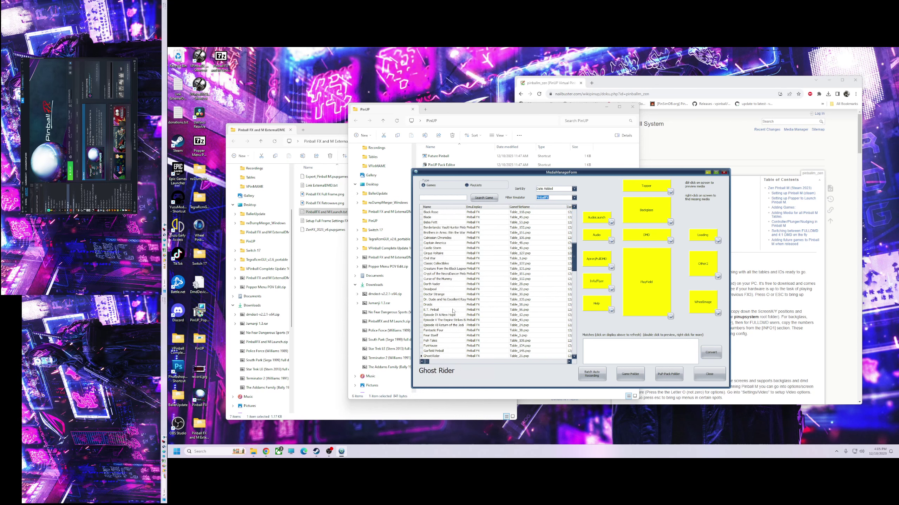
{"action": "left_click", "coordinate": [433, 331]}
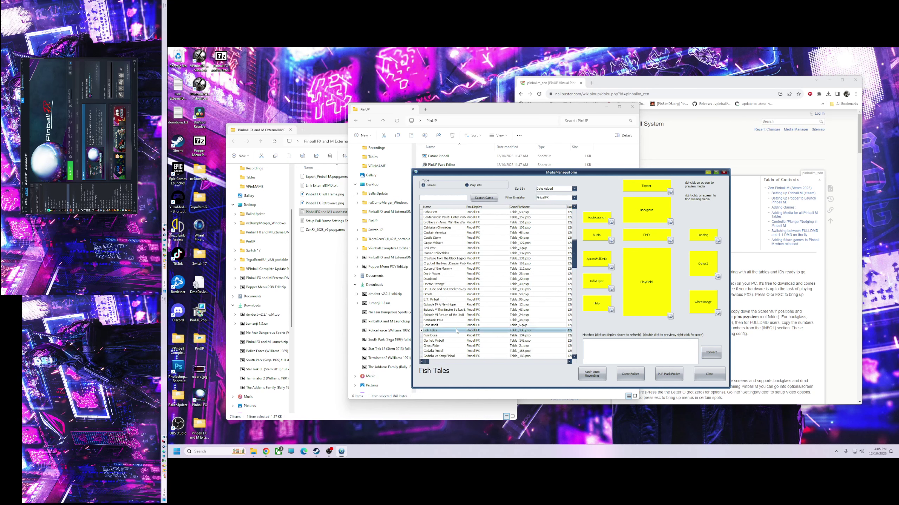
{"action": "left_click", "coordinate": [718, 312]}
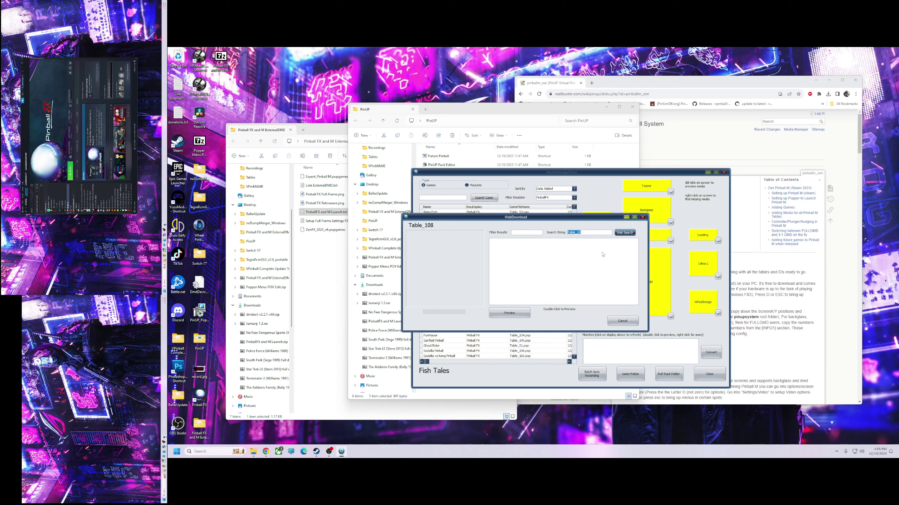
{"action": "type", "text": "fish"}
{"action": "left_click", "coordinate": [631, 234]}
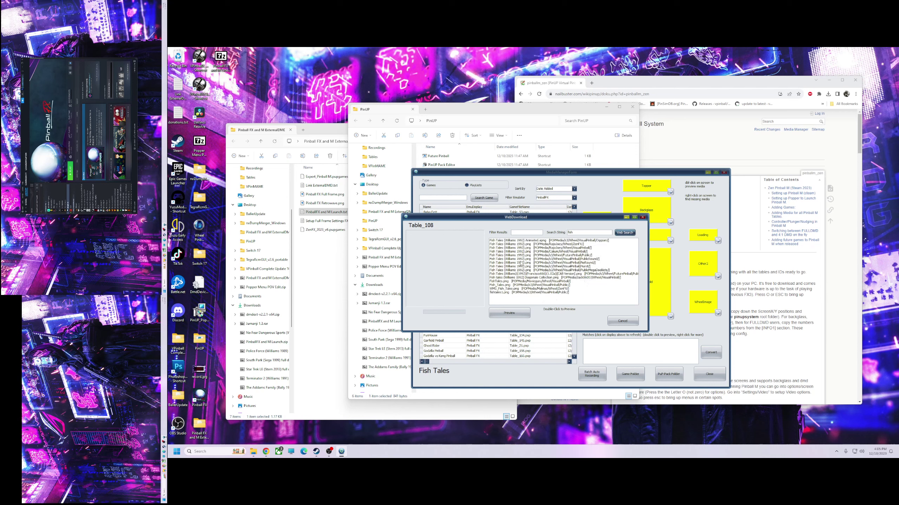
{"action": "left_click", "coordinate": [510, 242]}
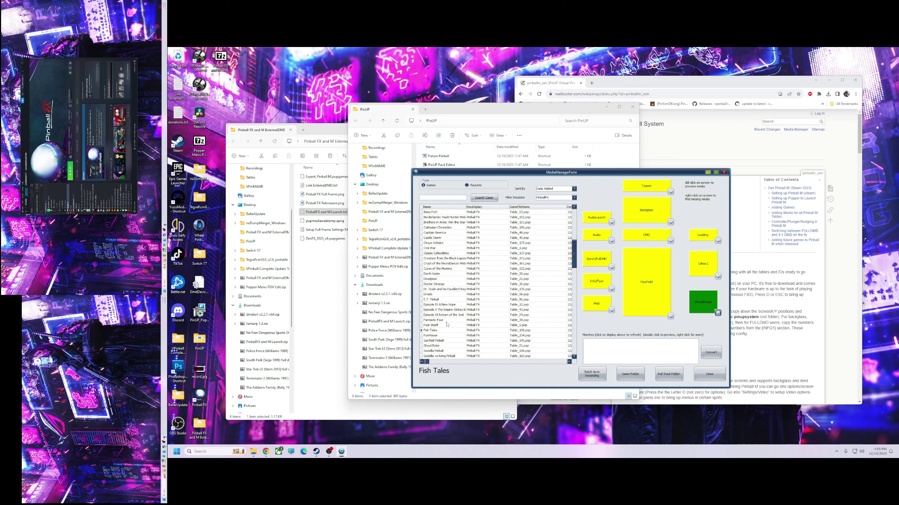
Close the Media Manager and exit the PinUP Popper Setup.
{"action": "left_click_drag", "start_coordinate": [586, 176], "coordinate": [615, 152]}
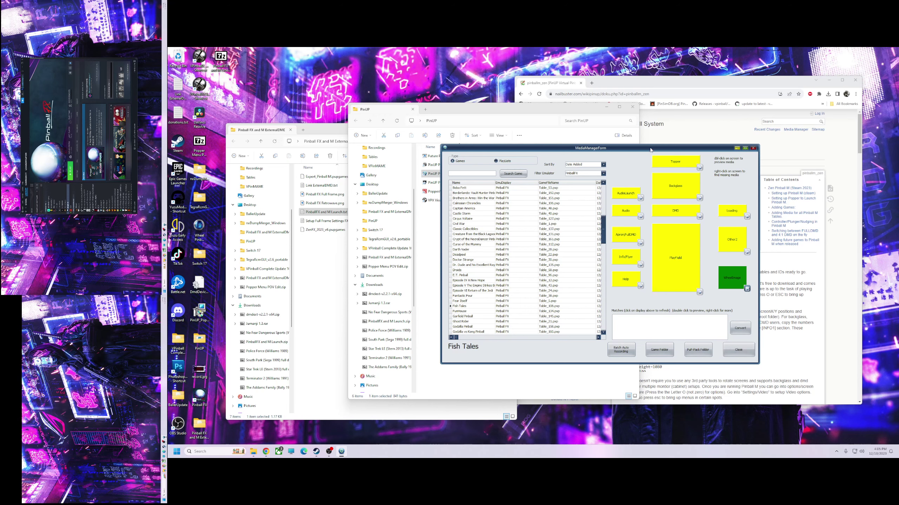
{"action": "left_click_drag", "start_coordinate": [650, 150], "coordinate": [639, 154]}
{"action": "left_click", "coordinate": [729, 354]}
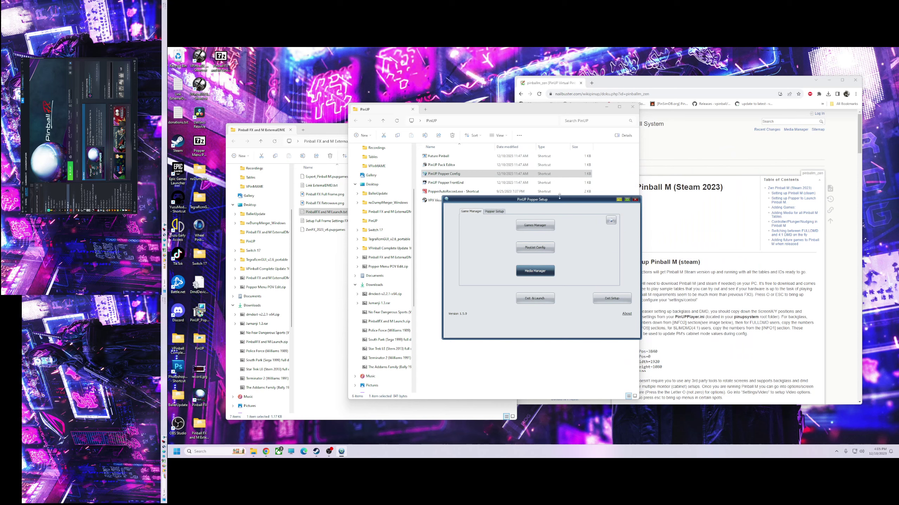
{"action": "left_click_drag", "start_coordinate": [560, 201], "coordinate": [589, 217]}
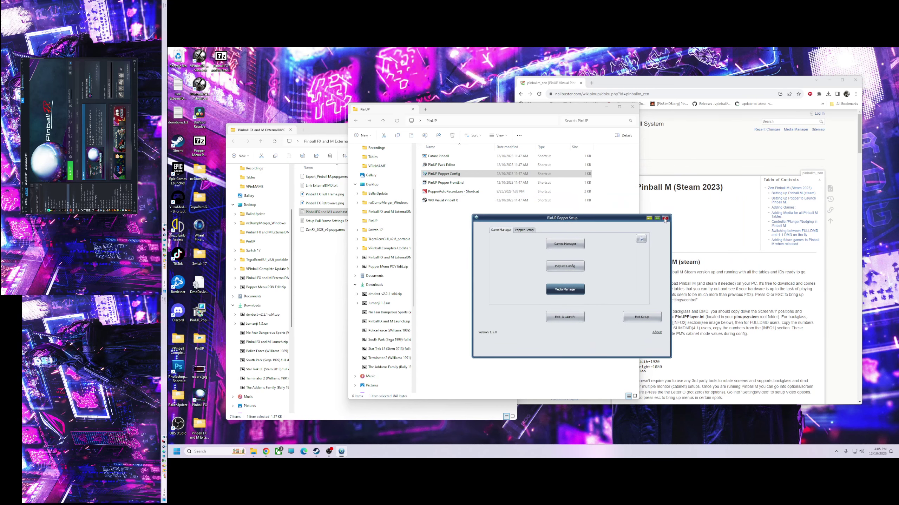
{"action": "left_click", "coordinate": [662, 218]}
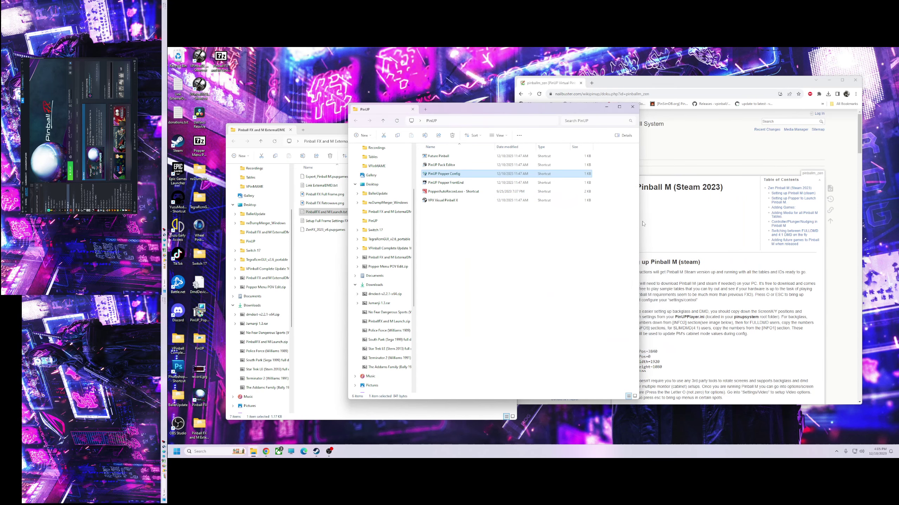
Launch Pinball FX from Steam and open its Cabinet Support options.
{"action": "left_click", "coordinate": [74, 174]}
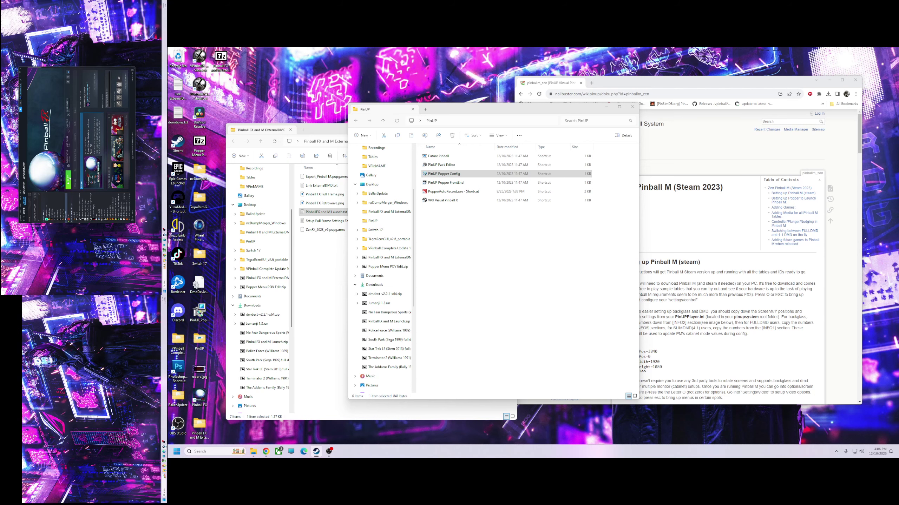
{"action": "left_click", "coordinate": [69, 179]}
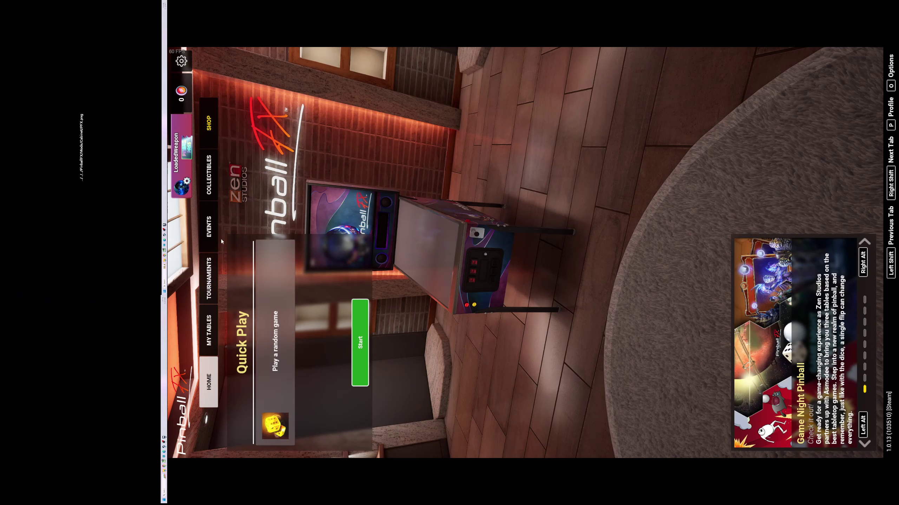
{"action": "left_click", "coordinate": [193, 69]}
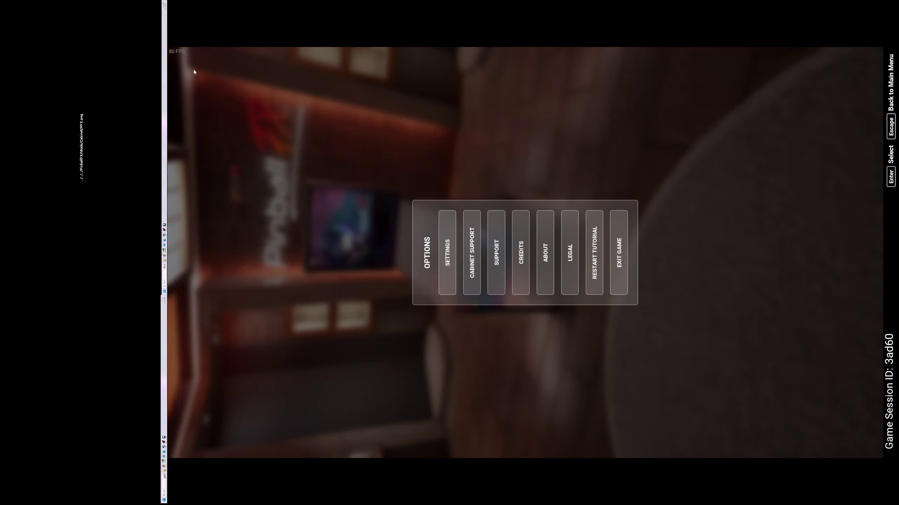
{"action": "left_click", "coordinate": [474, 253]}
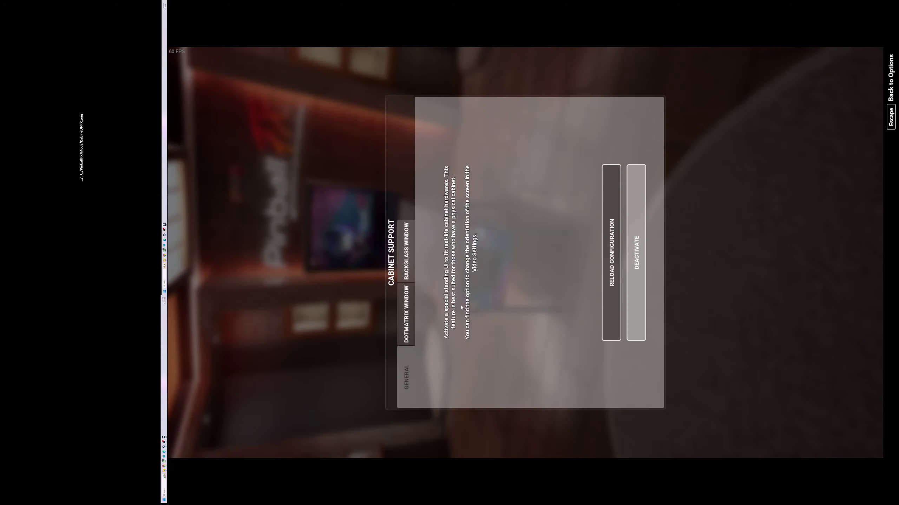
Check the backglass window configuration, set the Dotmatrix Window to External DMD Device, and return to the game options.
{"action": "left_click", "coordinate": [415, 312]}
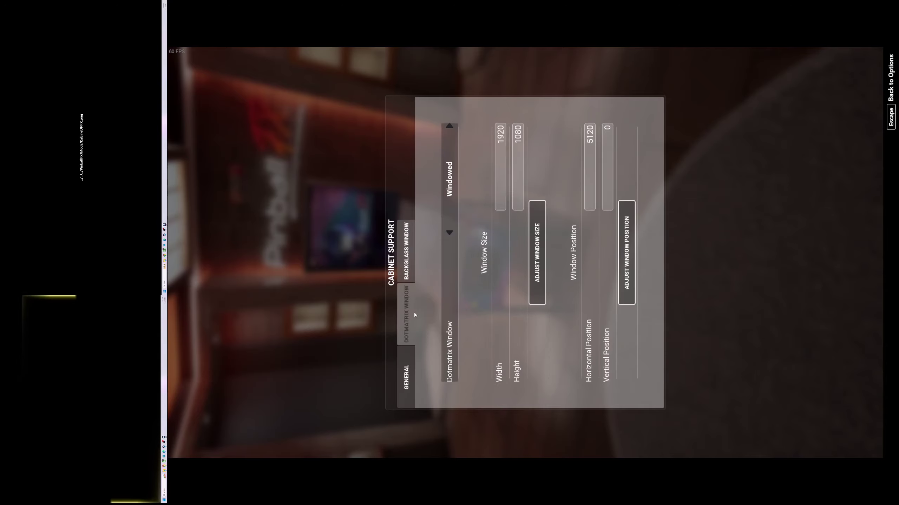
{"action": "left_click", "coordinate": [406, 261]}
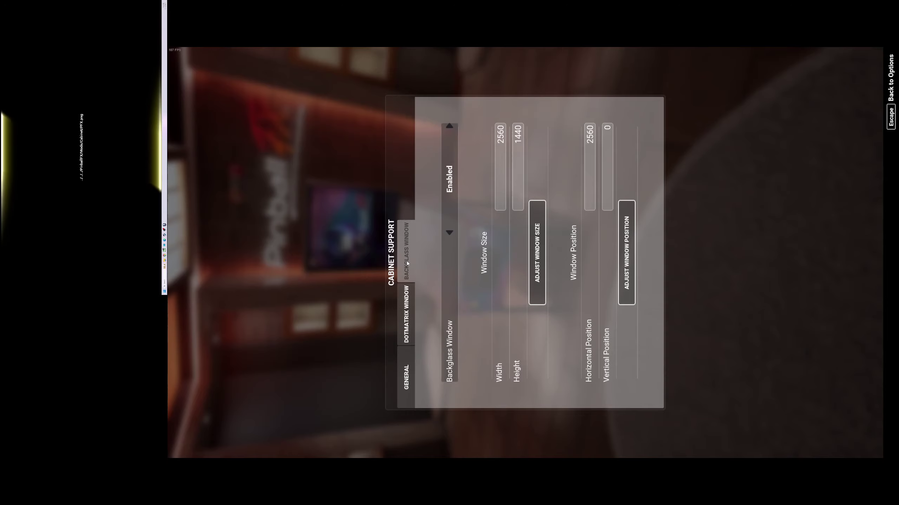
{"action": "left_click", "coordinate": [408, 306]}
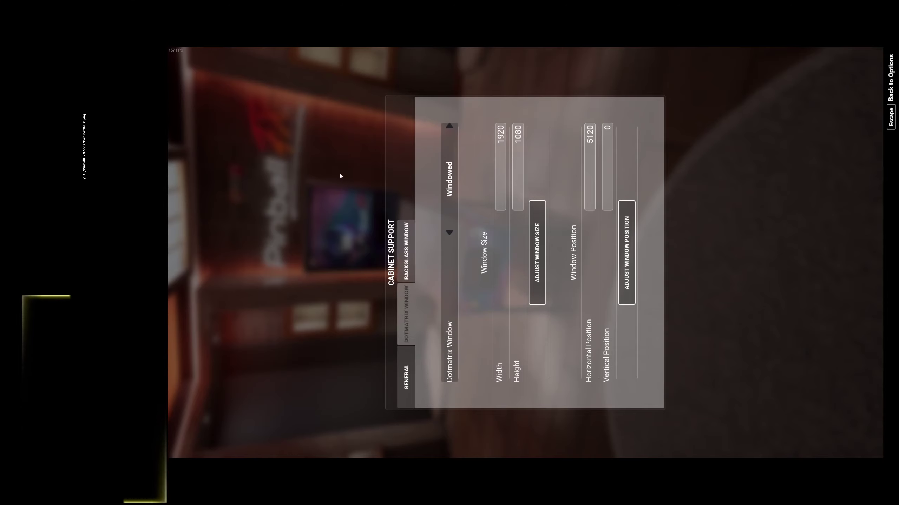
{"action": "left_click", "coordinate": [448, 127]}
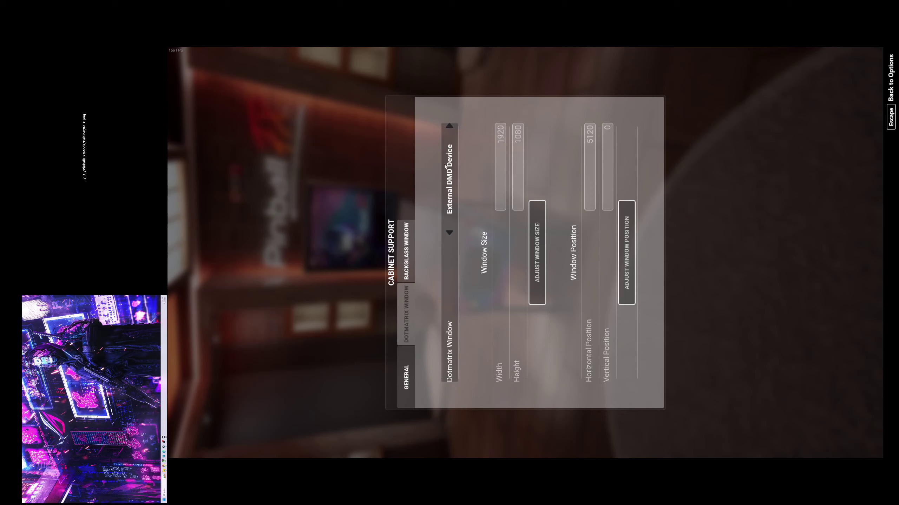
{"action": "key", "text": "Escape"}
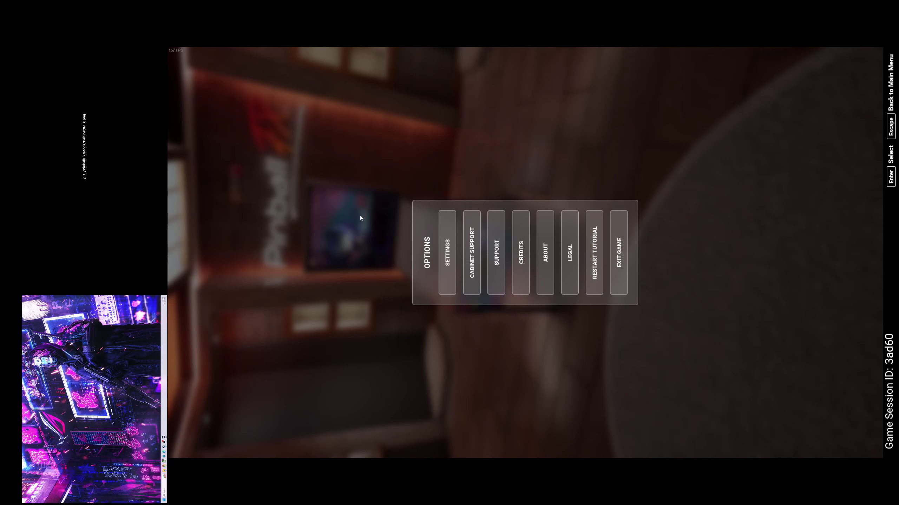
Exit Pinball FX from its game options and confirm quitting to the desktop.
{"action": "key", "text": "Escape"}
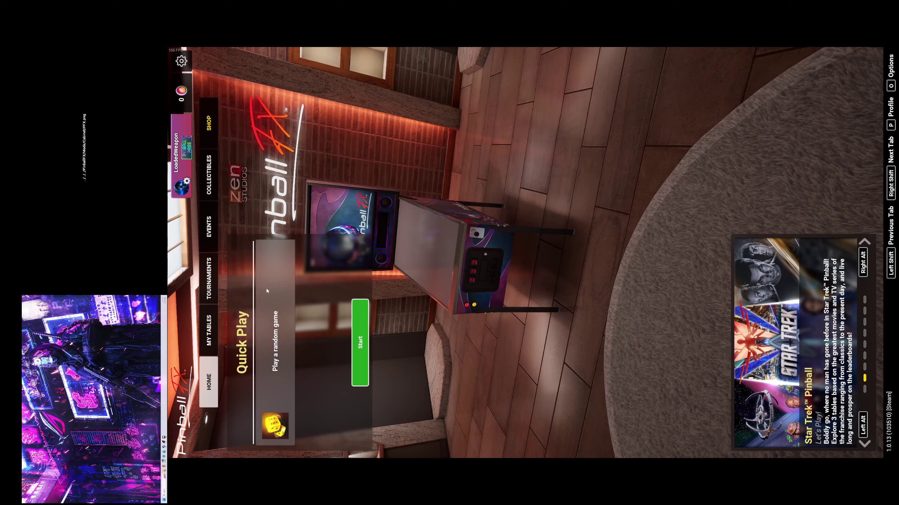
{"action": "left_click", "coordinate": [187, 66]}
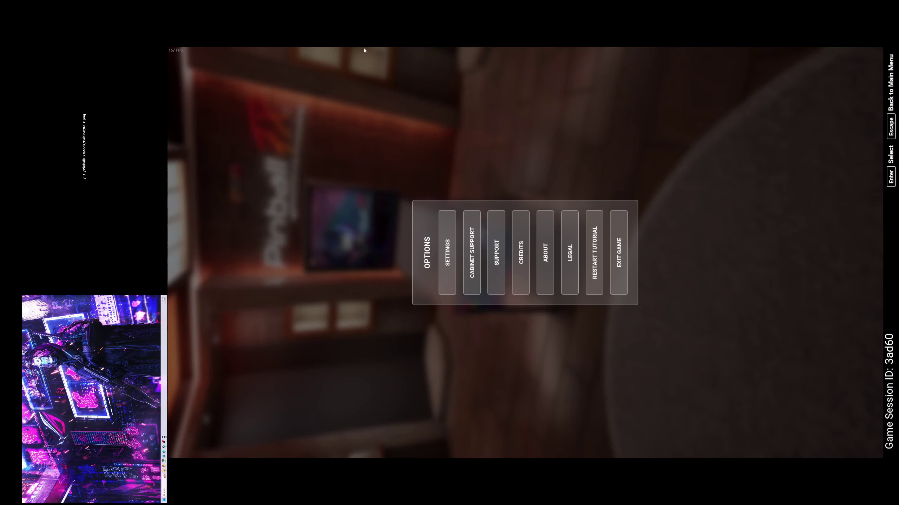
{"action": "left_click", "coordinate": [621, 264]}
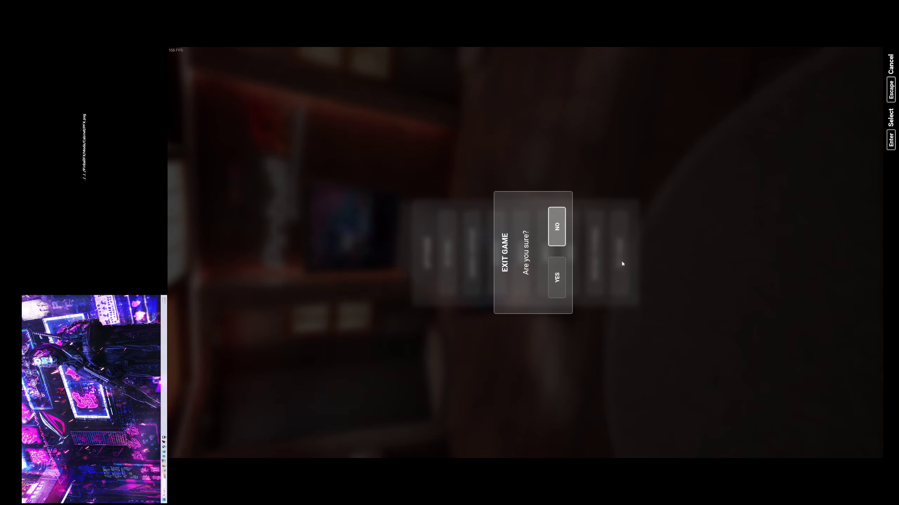
{"action": "left_click", "coordinate": [557, 294]}
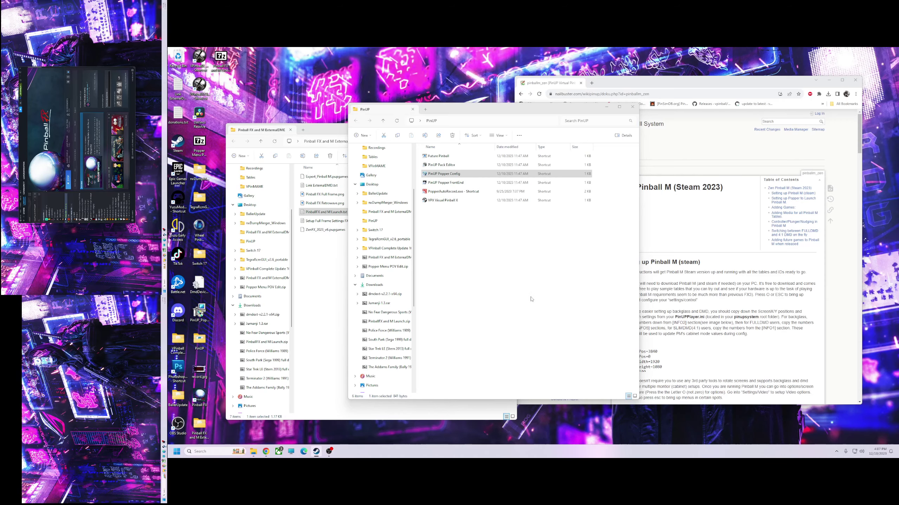
Arrange the PinUP folder and the Pinball FX and M ExternalDMD Setup folder windows side by side.
{"action": "left_click_drag", "start_coordinate": [516, 108], "coordinate": [712, 117]}
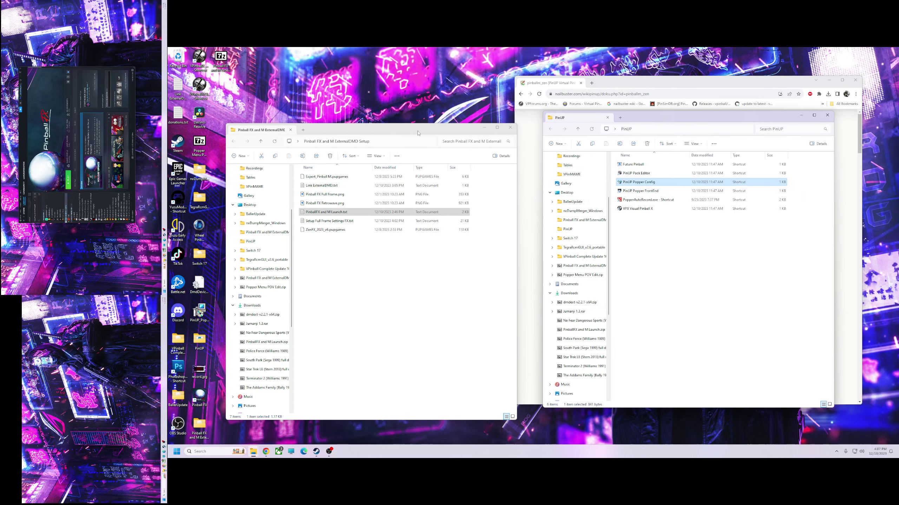
{"action": "left_click_drag", "start_coordinate": [395, 130], "coordinate": [476, 105]}
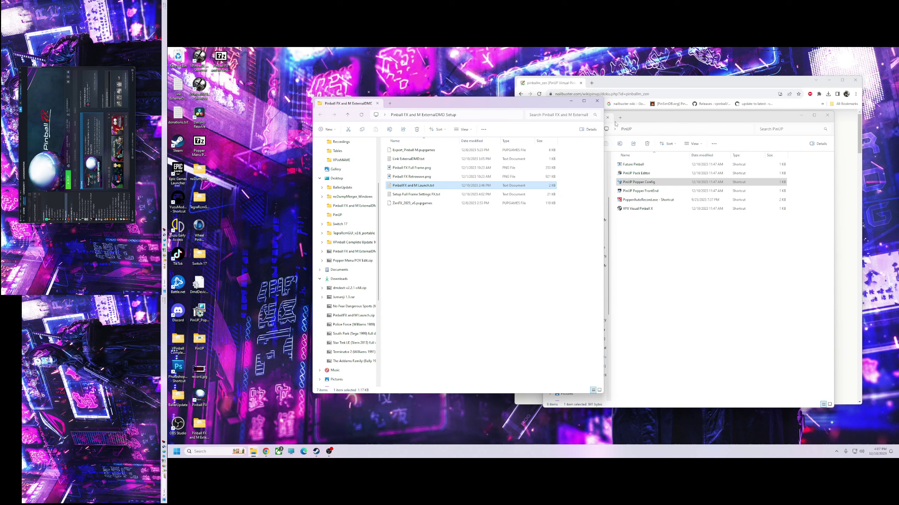
{"action": "key", "text": "alt+Tab"}
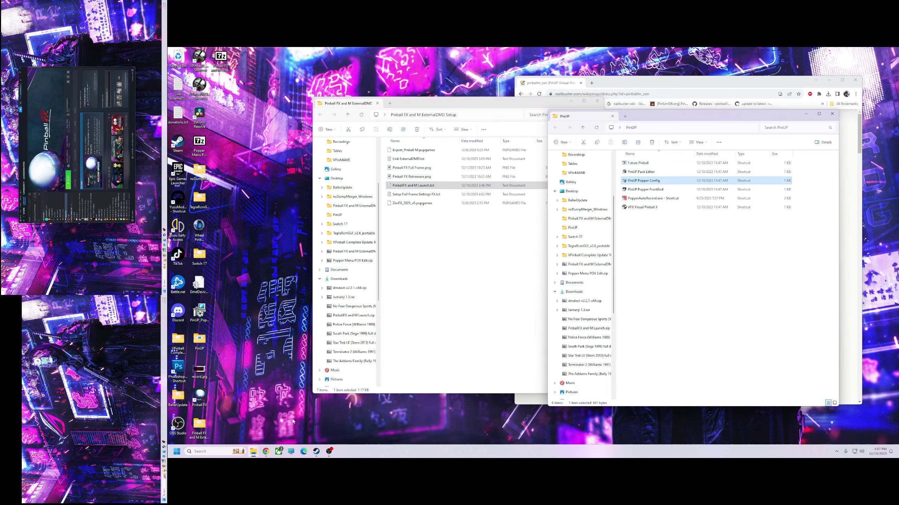
{"action": "left_click_drag", "start_coordinate": [492, 102], "coordinate": [444, 100]}
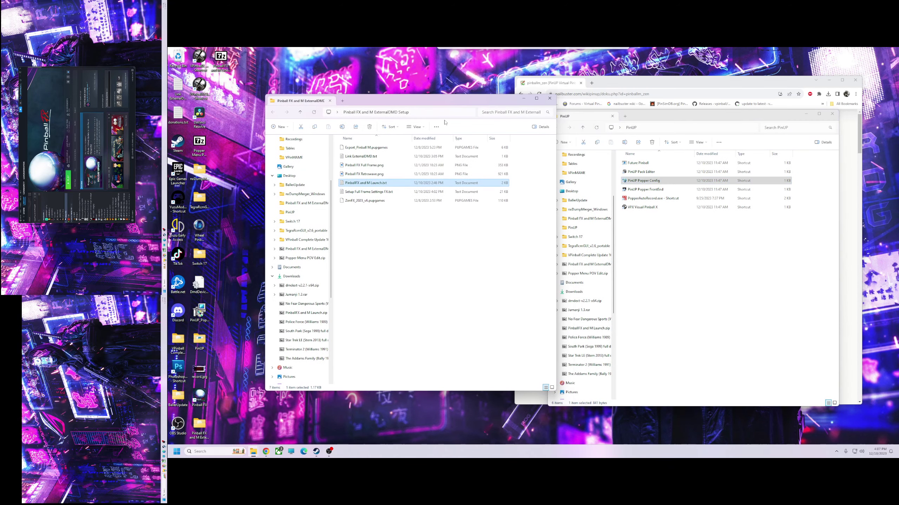
Open the VPinMAME folder under C:\vPinball\VisualPinball in a new file window beside the setup folder.
{"action": "left_click", "coordinate": [291, 453]}
{"action": "left_click_drag", "start_coordinate": [365, 91], "coordinate": [660, 140]}
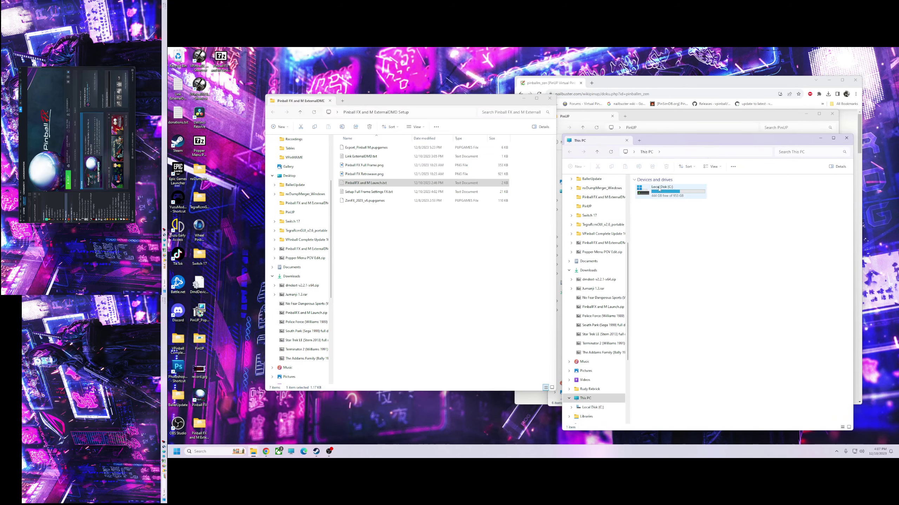
{"action": "double_click", "coordinate": [658, 189]}
{"action": "double_click", "coordinate": [649, 223]}
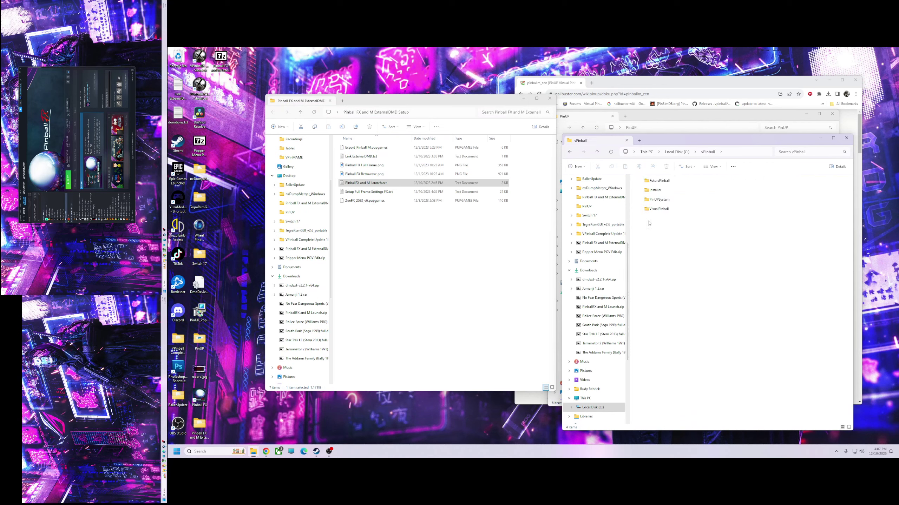
{"action": "double_click", "coordinate": [656, 209]}
{"action": "left_click", "coordinate": [649, 258]}
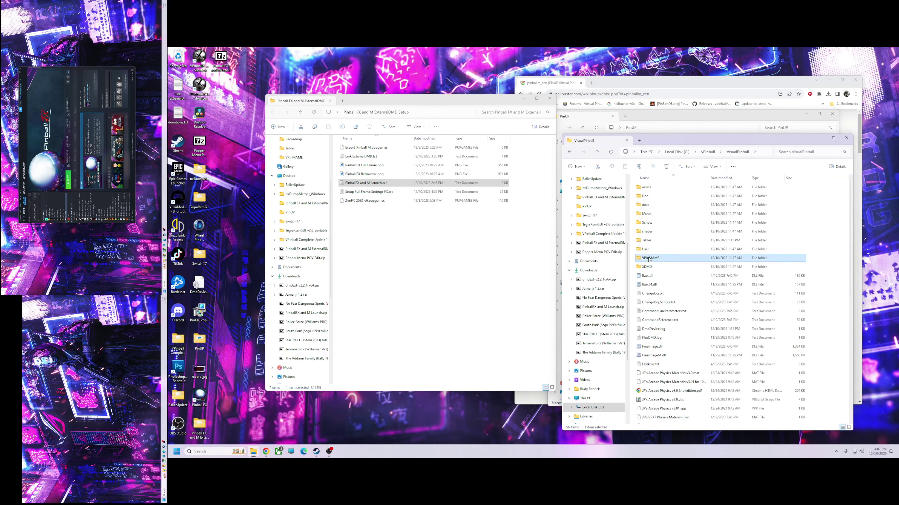
{"action": "double_click", "coordinate": [649, 258]}
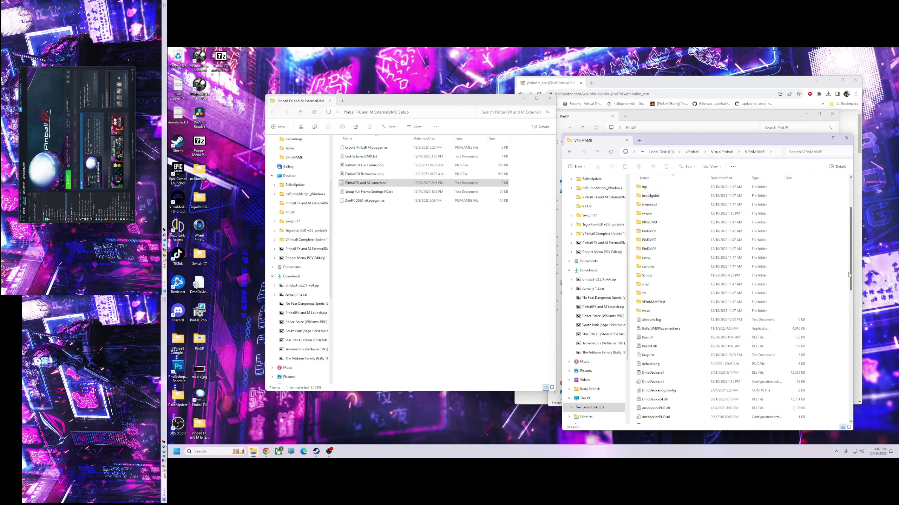
Open DmdDevice.ini from the VPinMAME folder and place it clear of the setup folder window.
{"action": "left_click_drag", "start_coordinate": [848, 275], "coordinate": [848, 282]}
{"action": "scroll", "coordinate": [848, 282], "scroll_direction": "down", "scroll_amount": 4}
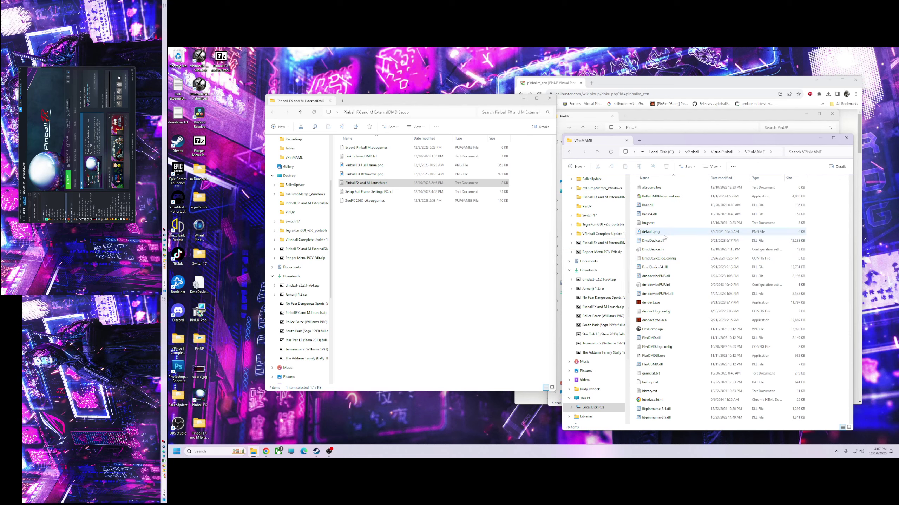
{"action": "scroll", "coordinate": [667, 235], "scroll_direction": "up", "scroll_amount": 2}
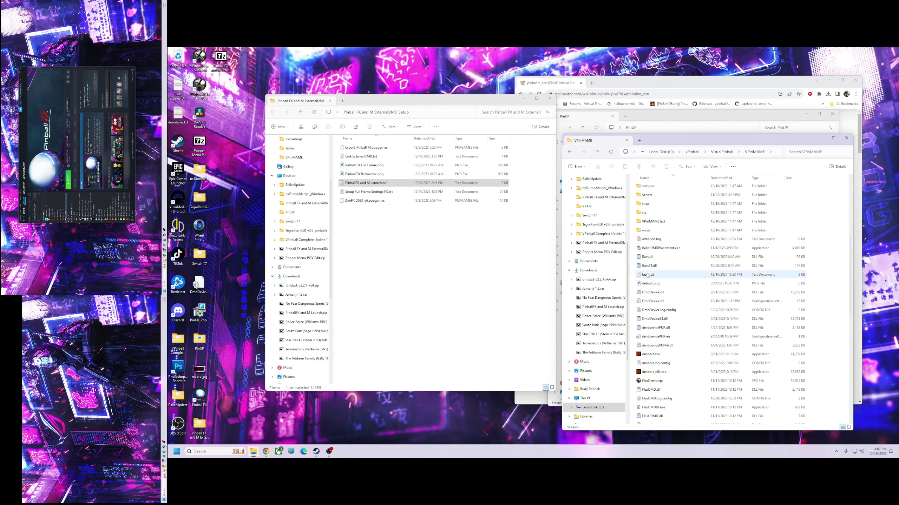
{"action": "double_click", "coordinate": [653, 302]}
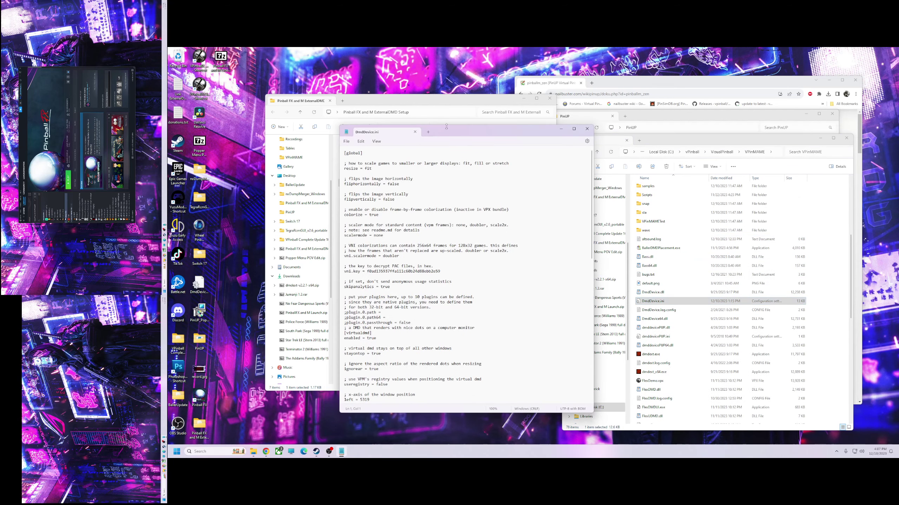
{"action": "left_click_drag", "start_coordinate": [410, 137], "coordinate": [650, 113]}
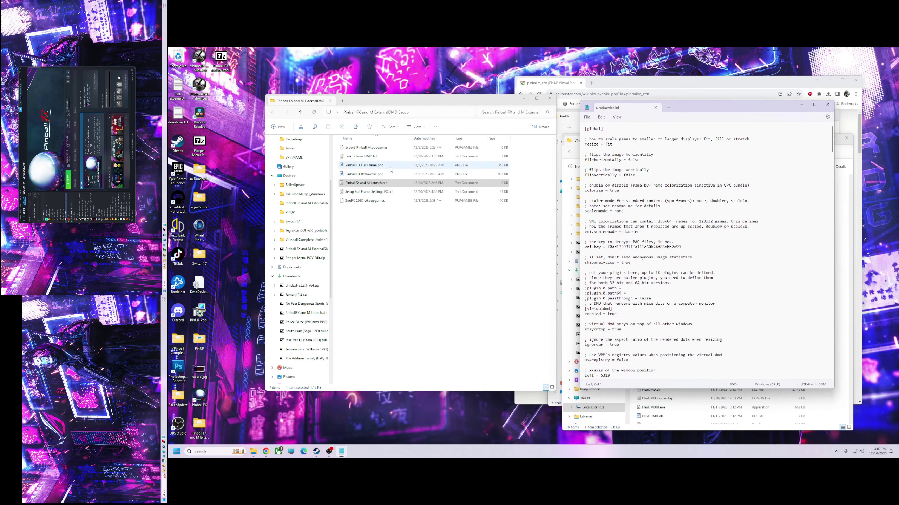
Open Setup Full Frame Settings FX.txt from the setup folder in its own window and review its instructions.
{"action": "left_click_drag", "start_coordinate": [421, 102], "coordinate": [397, 105]}
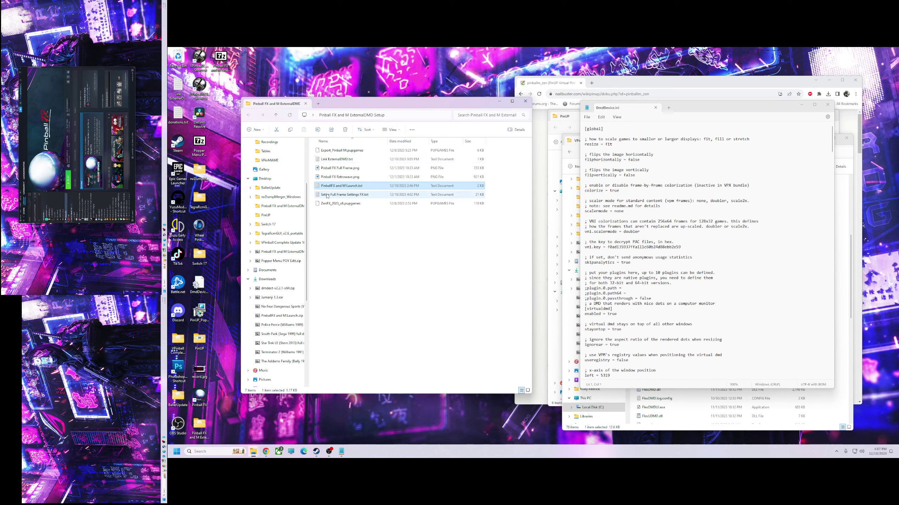
{"action": "double_click", "coordinate": [342, 195]}
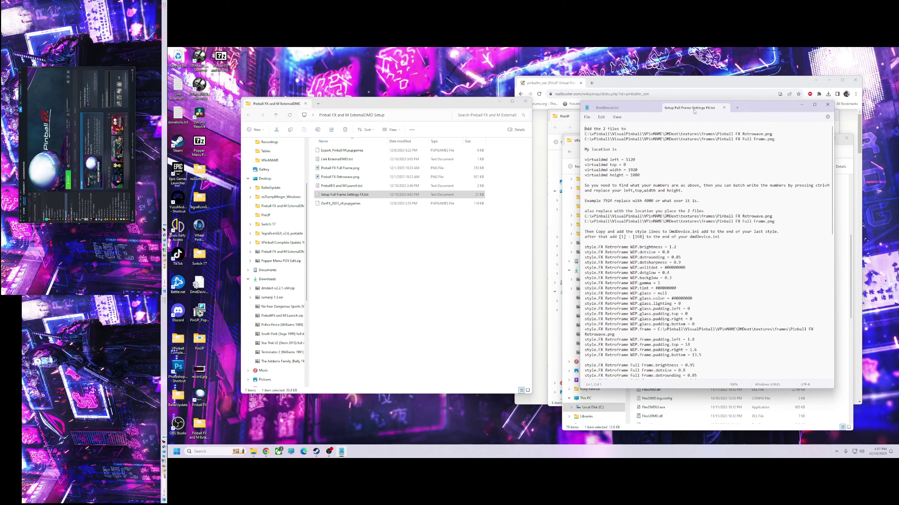
{"action": "left_click_drag", "start_coordinate": [694, 112], "coordinate": [401, 87]}
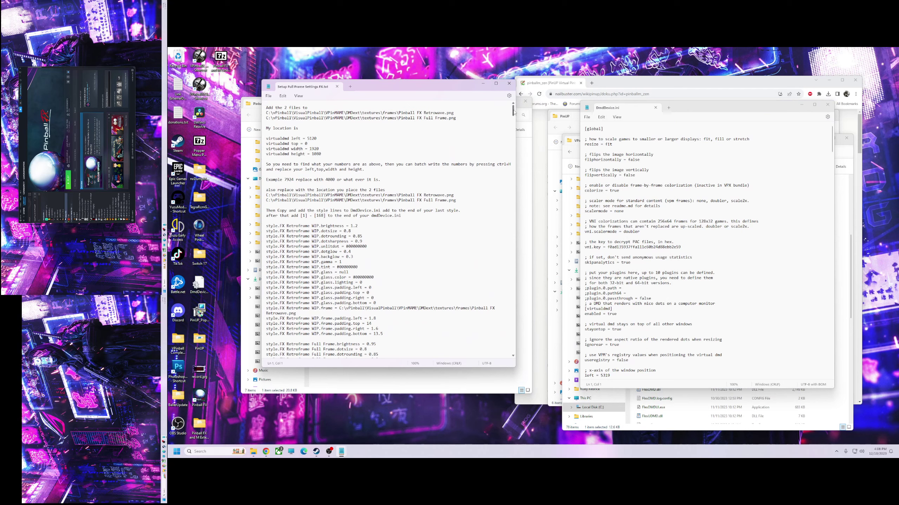
{"action": "left_click_drag", "start_coordinate": [513, 111], "coordinate": [513, 115]}
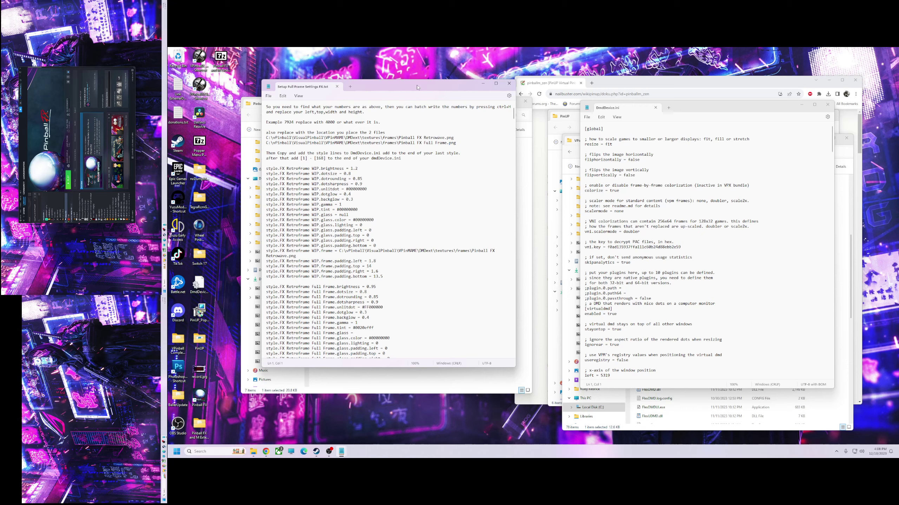
{"action": "left_click_drag", "start_coordinate": [417, 87], "coordinate": [404, 103]}
Clear the overlapping windows and open the DMDext\textures\frames folder inside VPinMAME.
{"action": "left_click_drag", "start_coordinate": [744, 107], "coordinate": [514, 100]}
{"action": "left_click", "coordinate": [675, 138]}
{"action": "left_click_drag", "start_coordinate": [675, 137], "coordinate": [687, 128]}
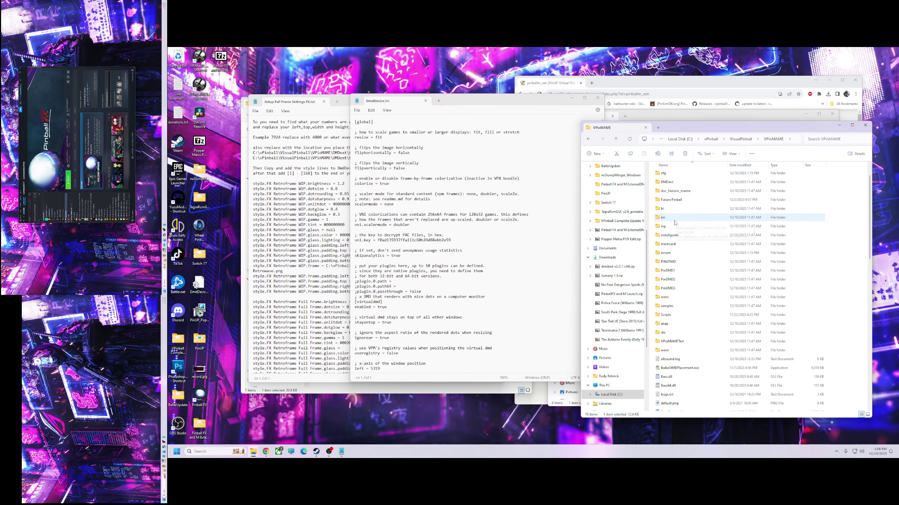
{"action": "scroll", "coordinate": [707, 248], "scroll_direction": "up", "scroll_amount": 6}
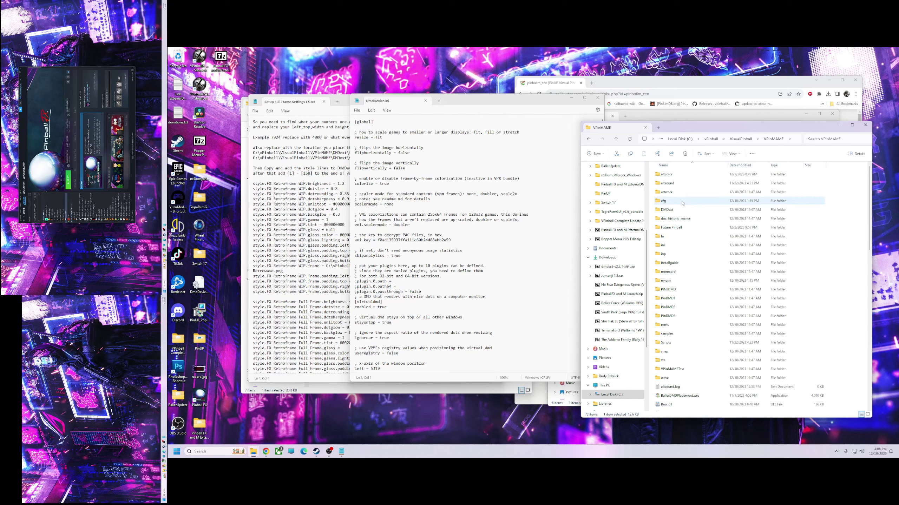
{"action": "double_click", "coordinate": [667, 210]}
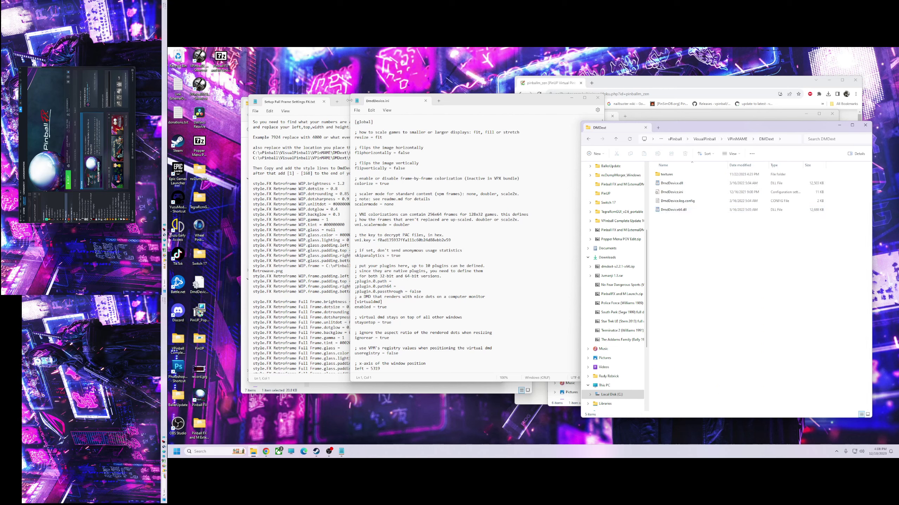
{"action": "left_click_drag", "start_coordinate": [450, 104], "coordinate": [322, 178]}
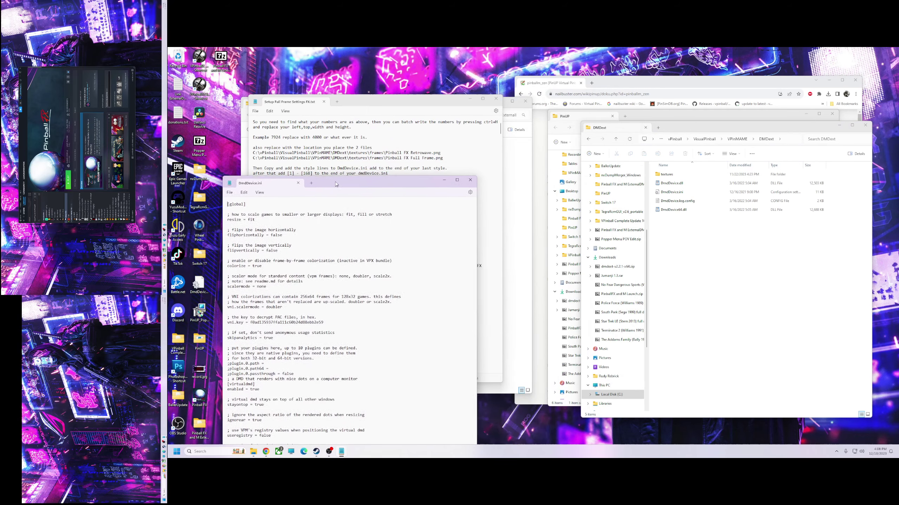
{"action": "double_click", "coordinate": [666, 175]}
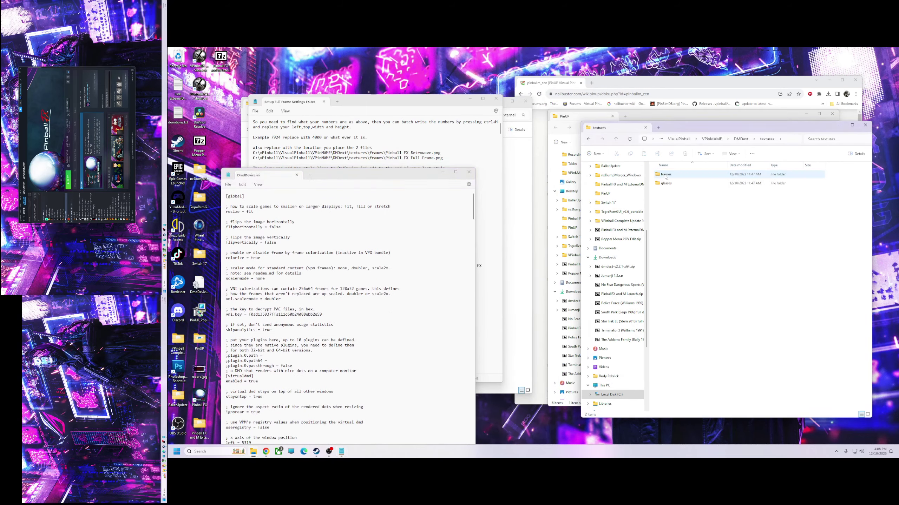
{"action": "double_click", "coordinate": [665, 175]}
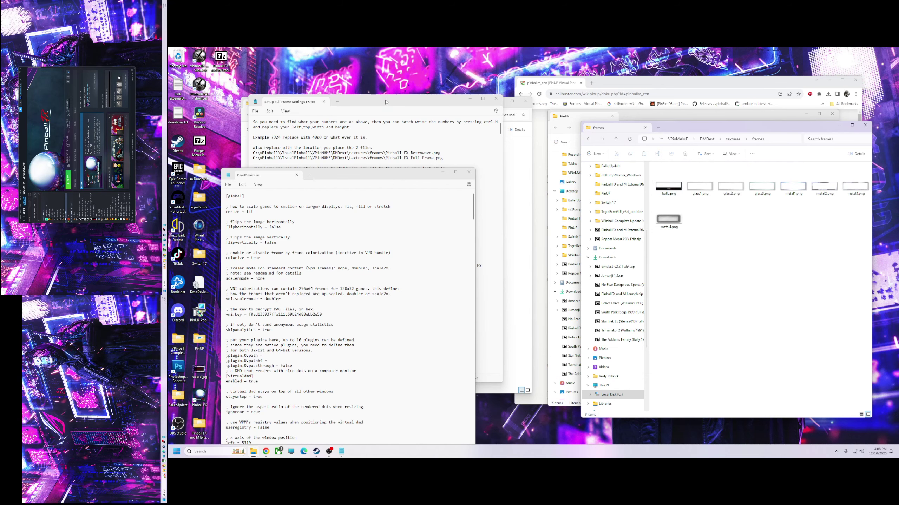
Copy Pinball FX Full Frame.png and Pinball FX Retrowave.png from the setup folder into the frames folder.
{"action": "left_click_drag", "start_coordinate": [386, 102], "coordinate": [356, 172]}
{"action": "left_click", "coordinate": [368, 103]}
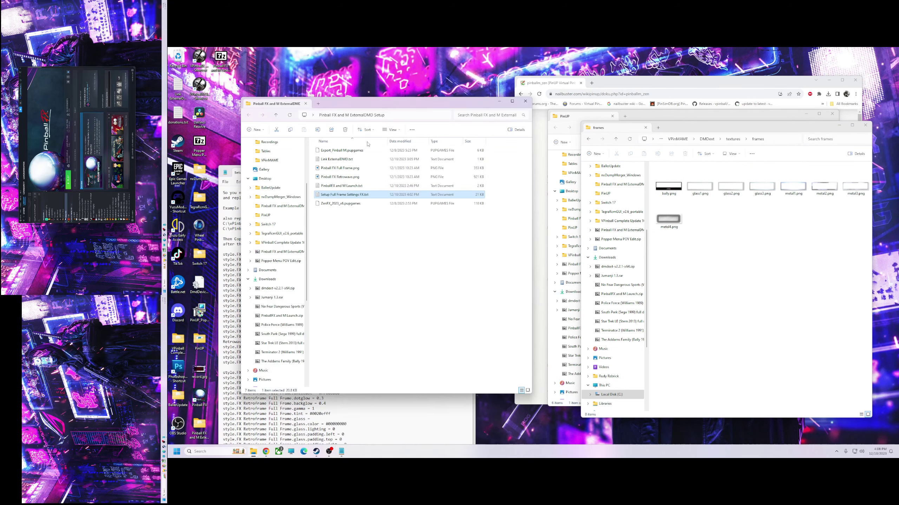
{"action": "left_click", "coordinate": [338, 167]}
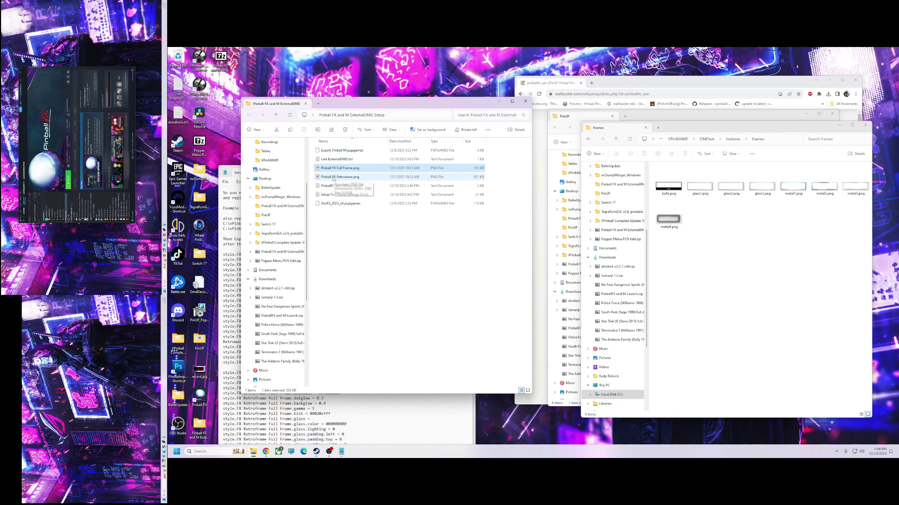
{"action": "left_click", "coordinate": [334, 177], "text": "ctrl"}
{"action": "left_click_drag", "start_coordinate": [334, 177], "coordinate": [787, 292]}
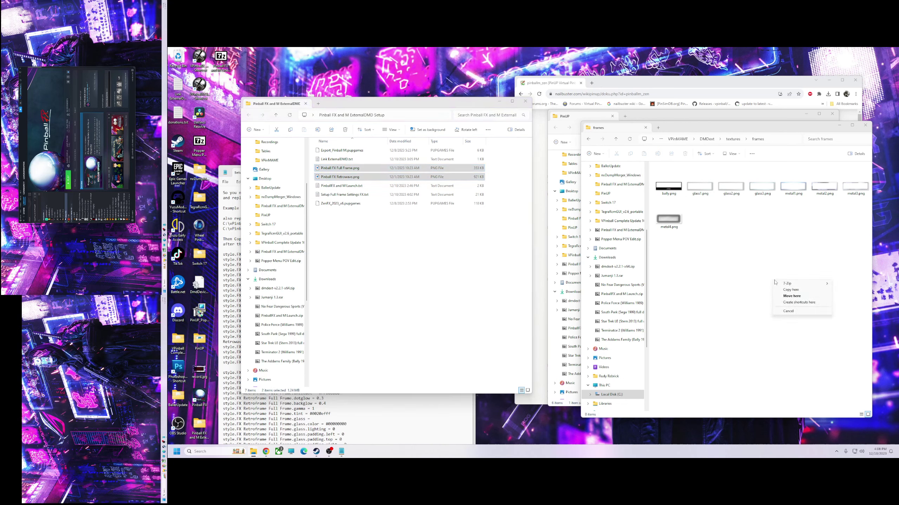
{"action": "left_click", "coordinate": [737, 245]}
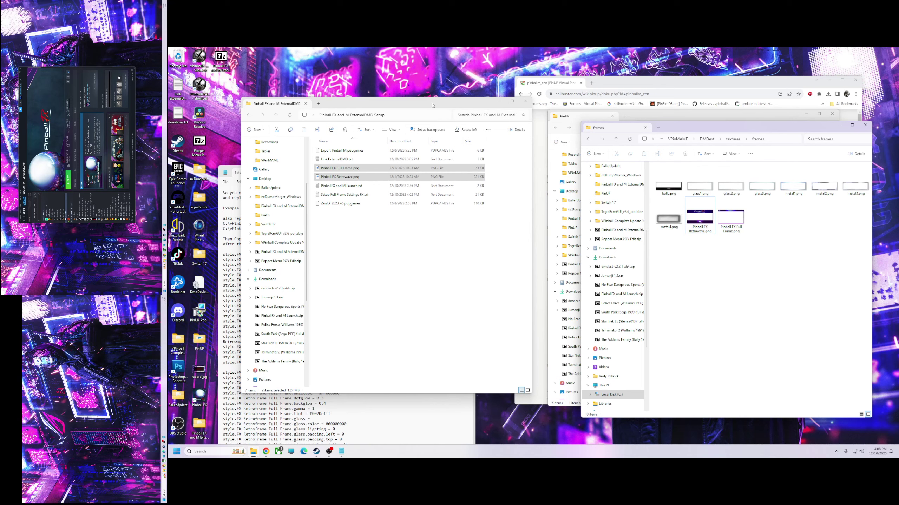
Place both text files side by side and copy the FX Retroframe WIP and Full Frame style lines from Setup Full Frame Settings FX.txt.
{"action": "left_click", "coordinate": [435, 411]}
{"action": "left_click_drag", "start_coordinate": [367, 172], "coordinate": [381, 92]}
{"action": "left_click", "coordinate": [401, 418]}
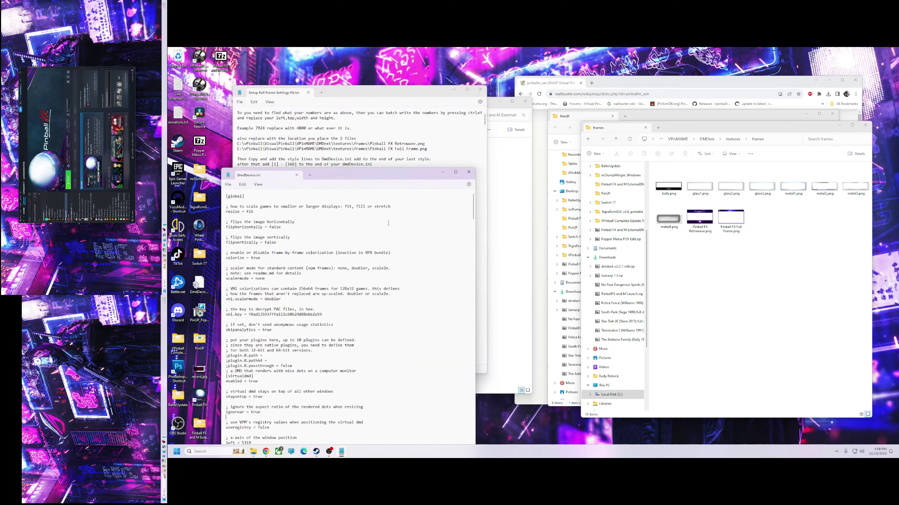
{"action": "left_click_drag", "start_coordinate": [393, 178], "coordinate": [702, 110]}
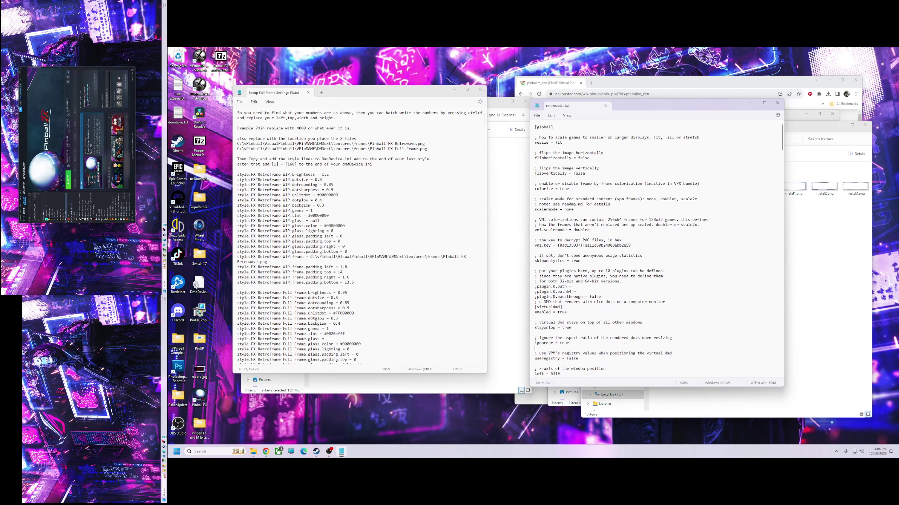
{"action": "left_click_drag", "start_coordinate": [237, 173], "coordinate": [476, 255]}
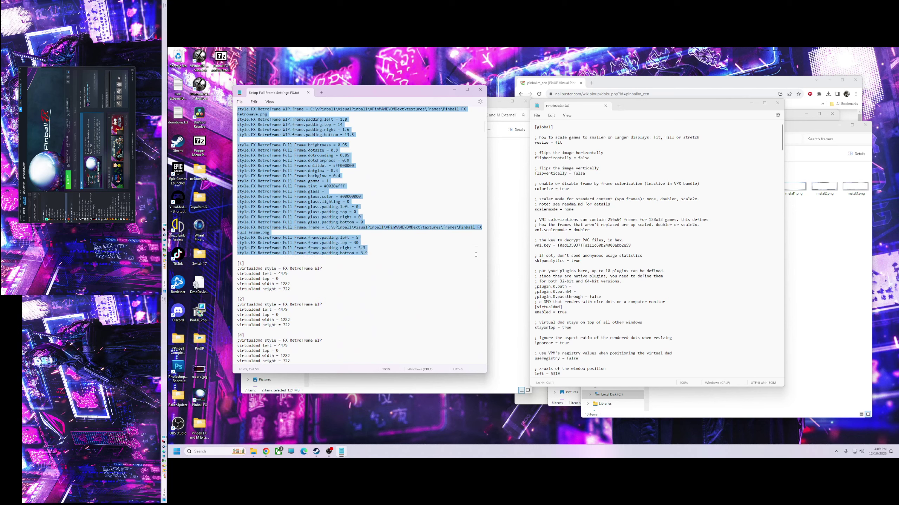
{"action": "right_click", "coordinate": [330, 207]}
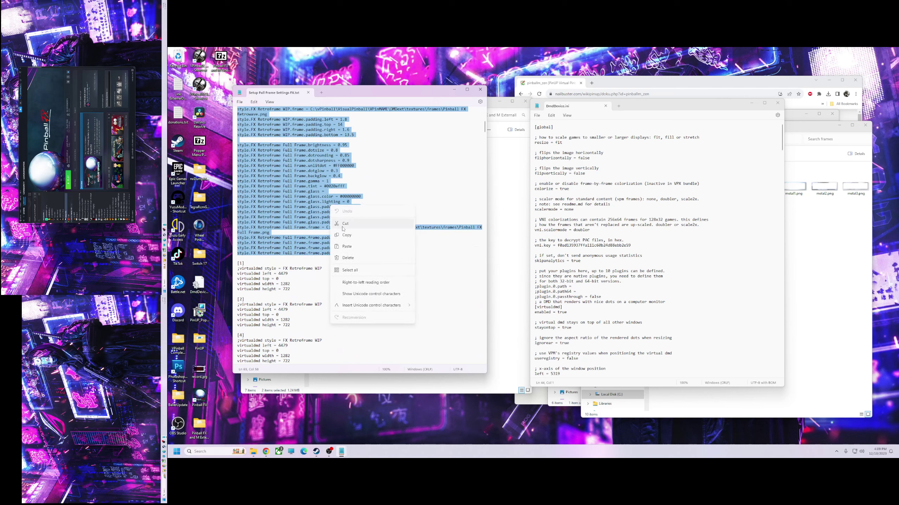
{"action": "left_click", "coordinate": [343, 233]}
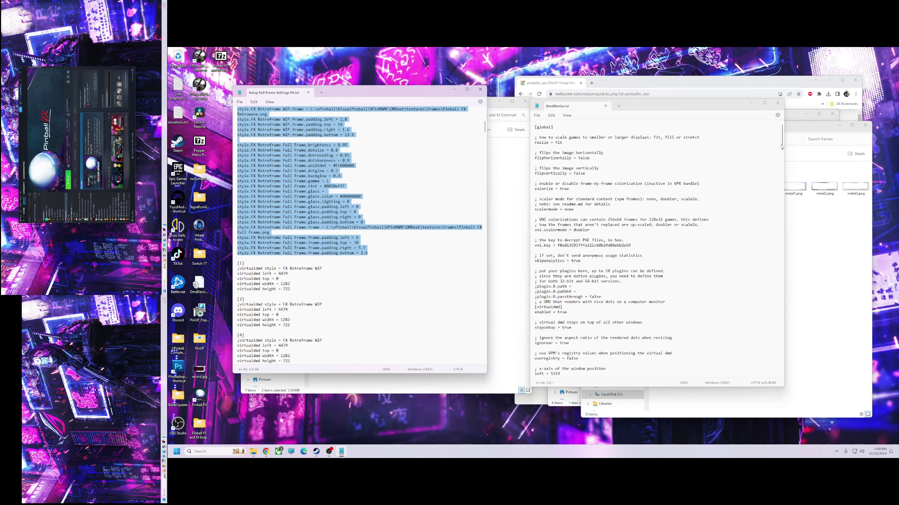
Paste the copied FX Retroframe WIP and Full Frame style lines into DmdDevice.ini after the metall style, just above [pindmd1].
{"action": "left_click_drag", "start_coordinate": [782, 147], "coordinate": [774, 214]}
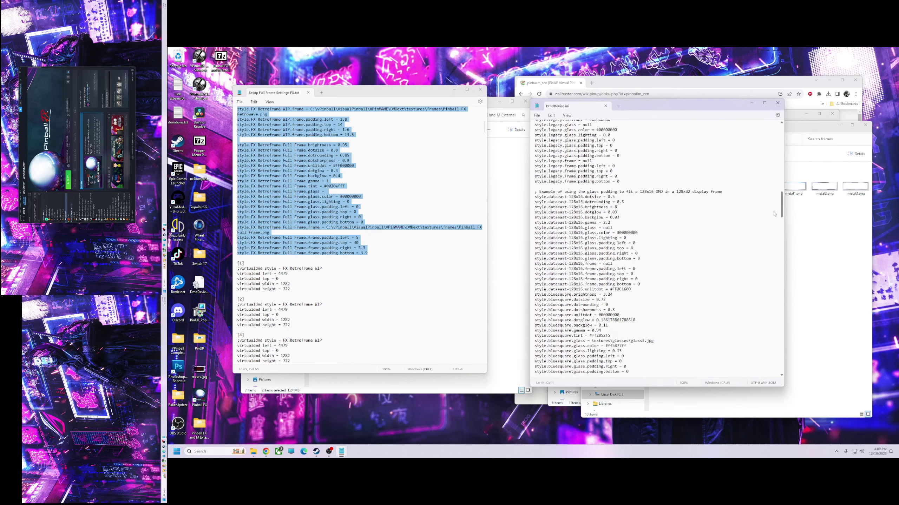
{"action": "scroll", "coordinate": [598, 247], "scroll_direction": "down", "scroll_amount": 20}
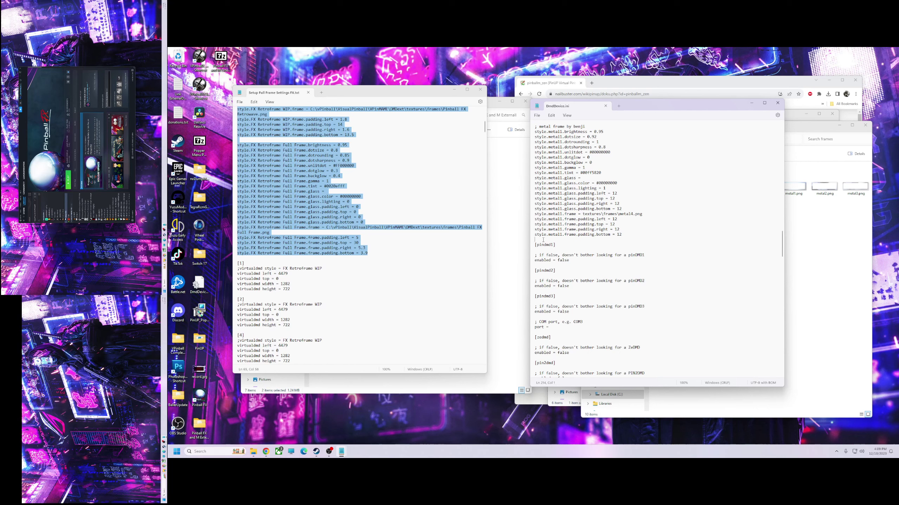
{"action": "key", "text": "Return"}
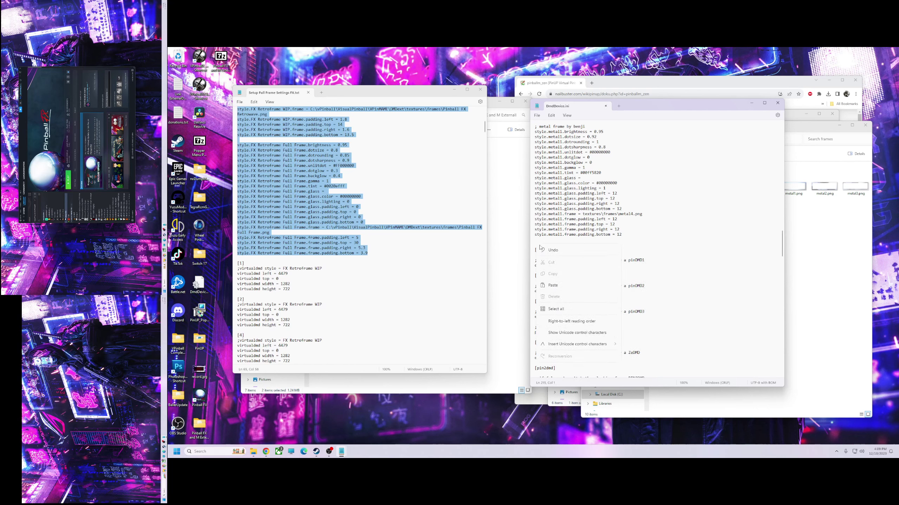
{"action": "key", "text": "ctrl+v"}
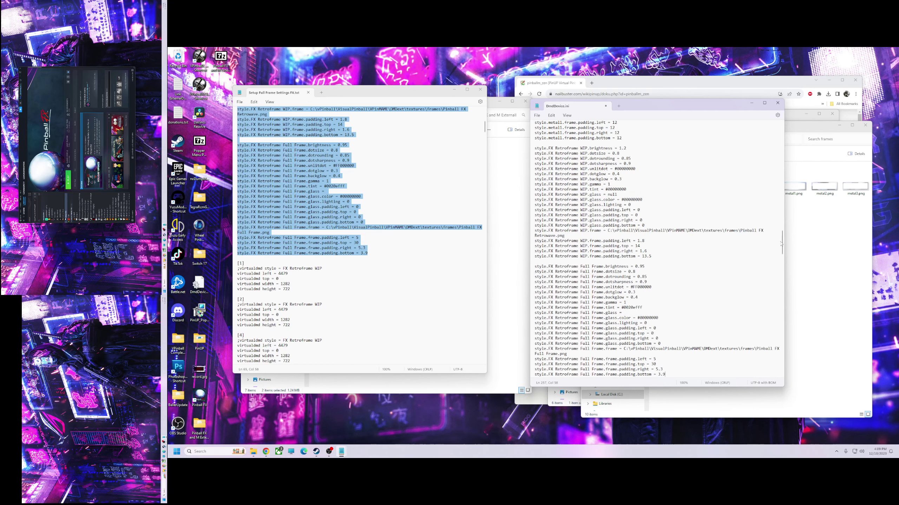
{"action": "left_click_drag", "start_coordinate": [781, 245], "coordinate": [783, 265]}
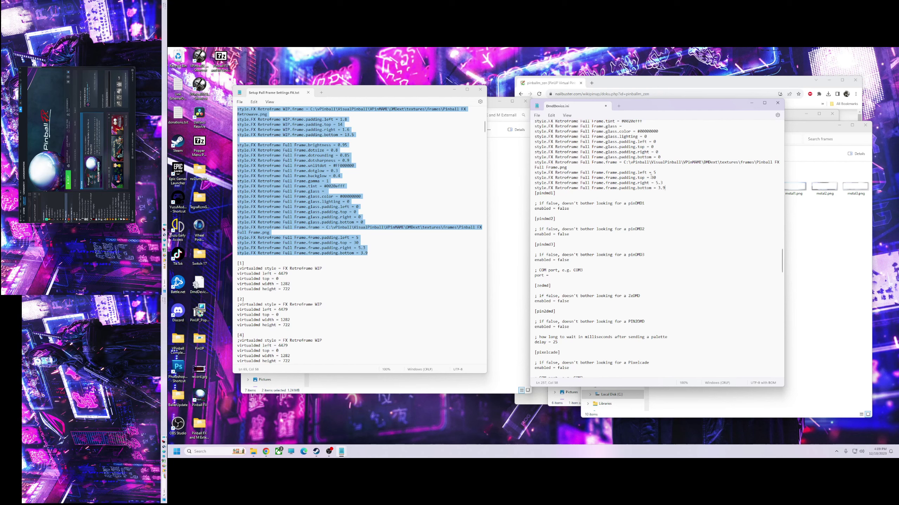
{"action": "scroll", "coordinate": [782, 266], "scroll_direction": "down", "scroll_amount": 1}
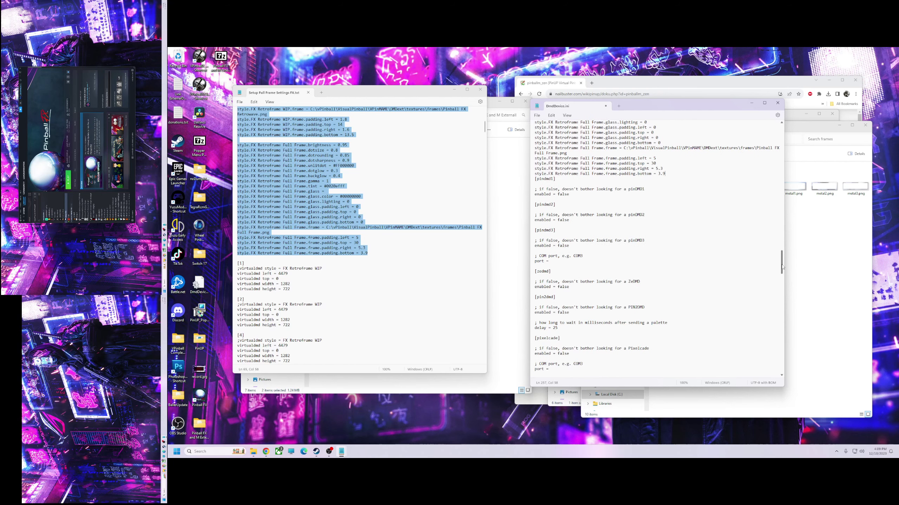
Copy the Fish Tales [108] block, from its comment line through virtualdmd height, from Setup Full Frame Settings FX.txt.
{"action": "left_click_drag", "start_coordinate": [782, 267], "coordinate": [775, 380]}
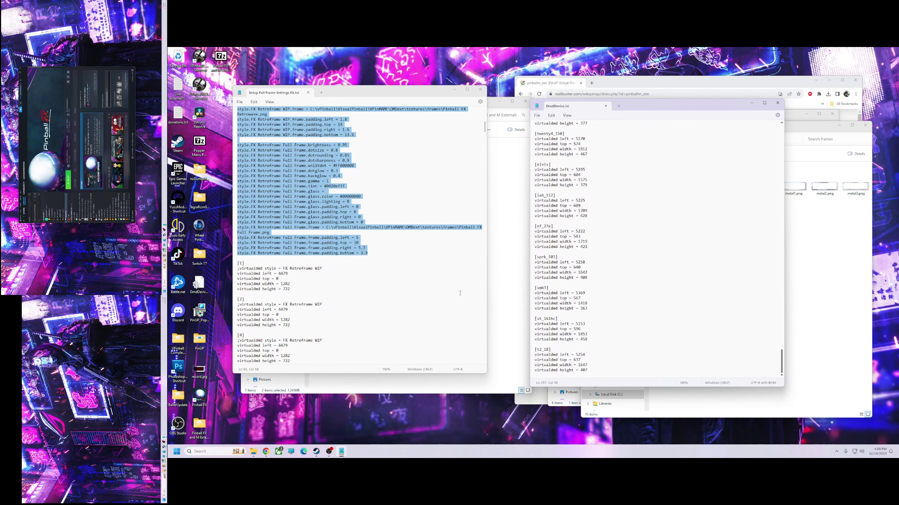
{"action": "left_click", "coordinate": [485, 128]}
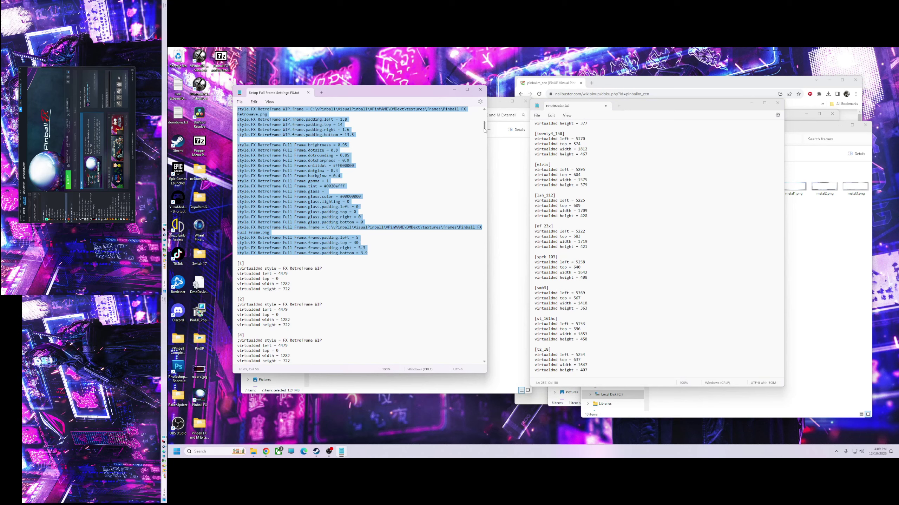
{"action": "left_click_drag", "start_coordinate": [484, 131], "coordinate": [486, 238]}
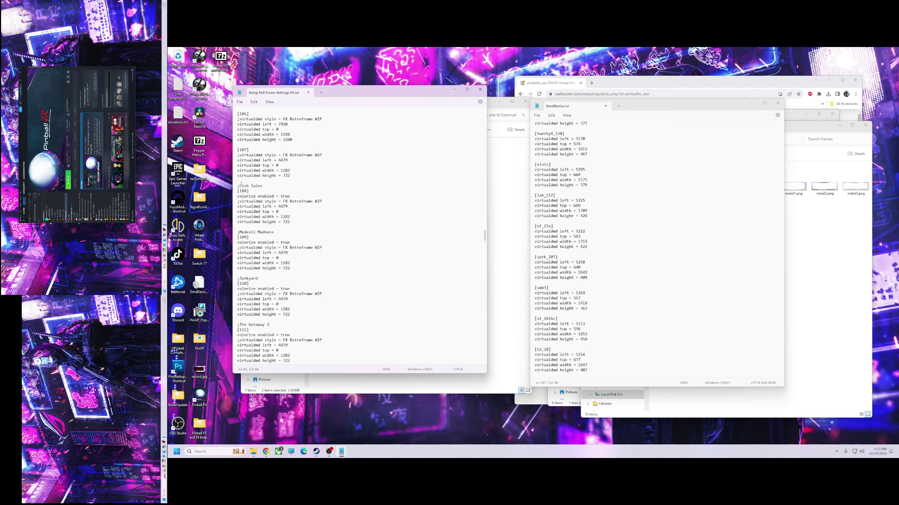
{"action": "left_click_drag", "start_coordinate": [238, 185], "coordinate": [334, 222]}
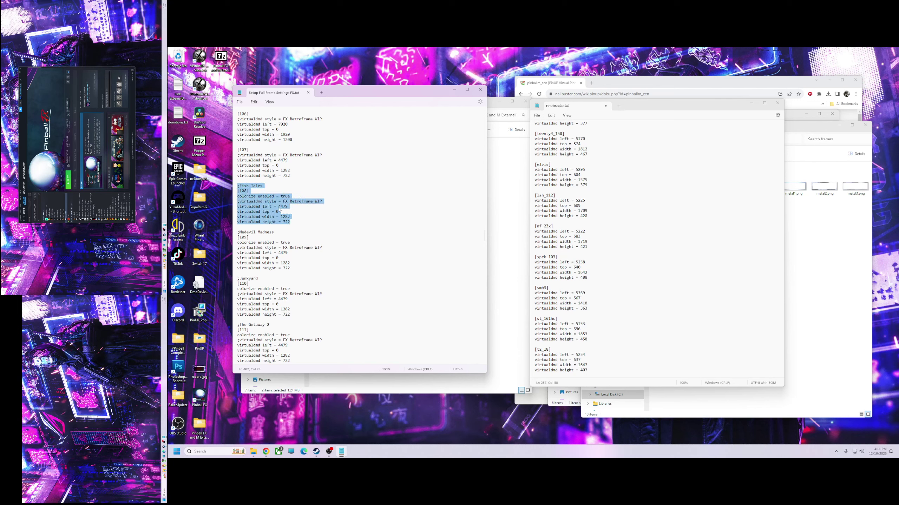
{"action": "right_click", "coordinate": [258, 205]}
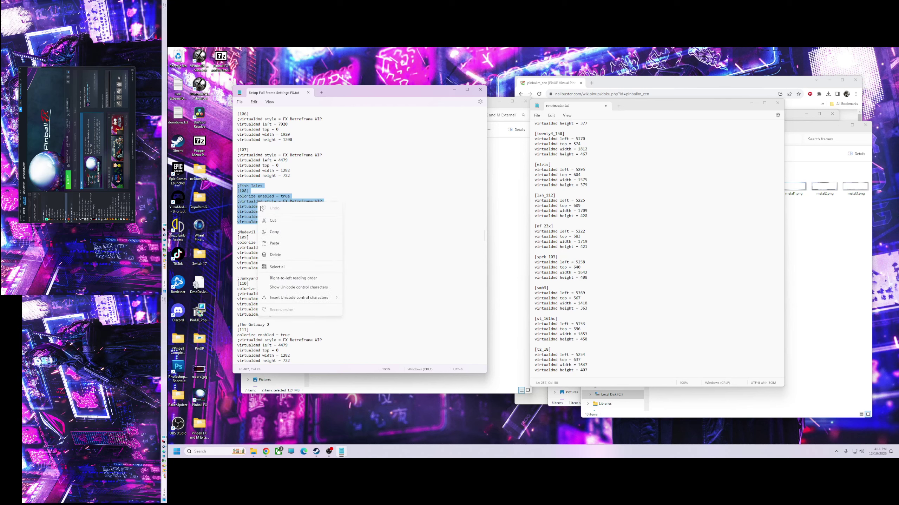
{"action": "left_click", "coordinate": [277, 234]}
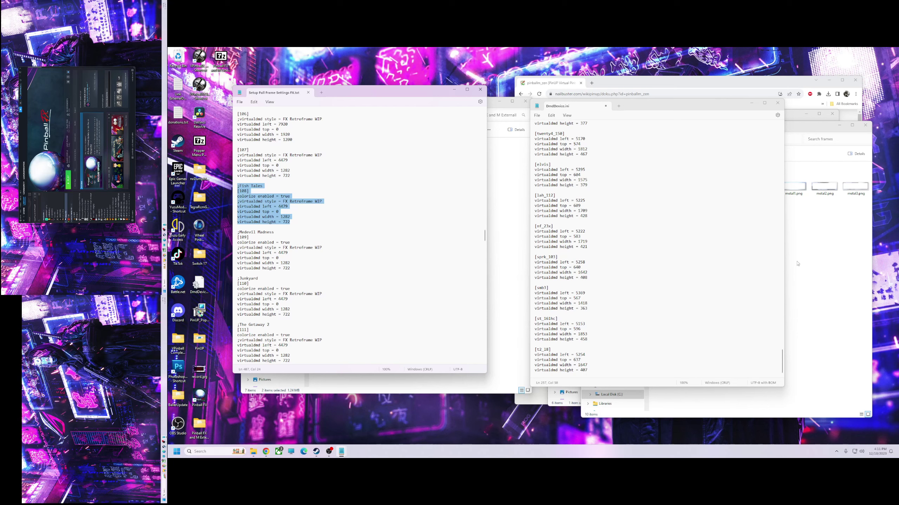
Paste the Fish Tales [108] block at the very end of DmdDevice.ini, below the [t2_l8] section.
{"action": "left_click", "coordinate": [783, 368]}
{"action": "scroll", "coordinate": [782, 366], "scroll_direction": "up", "scroll_amount": 3}
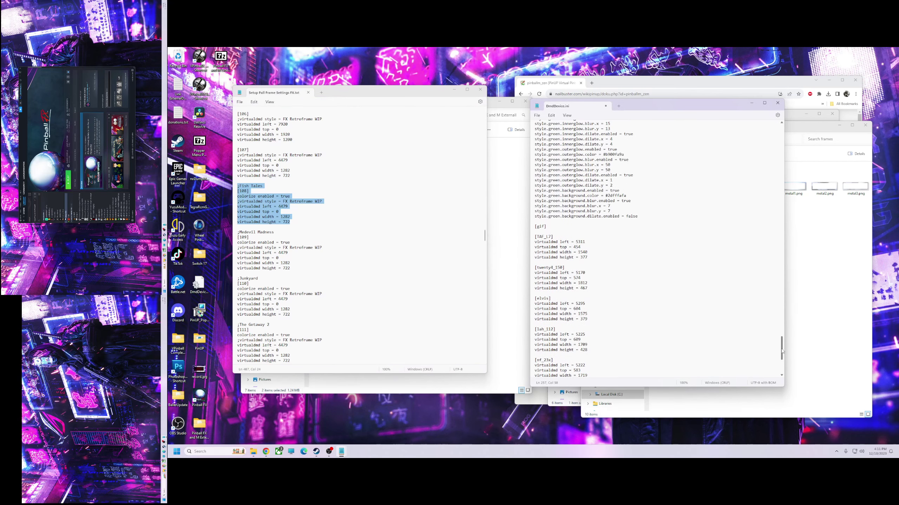
{"action": "scroll", "coordinate": [637, 319], "scroll_direction": "down", "scroll_amount": 3}
{"action": "scroll", "coordinate": [601, 336], "scroll_direction": "up", "scroll_amount": 2}
{"action": "scroll", "coordinate": [548, 376], "scroll_direction": "down", "scroll_amount": 3}
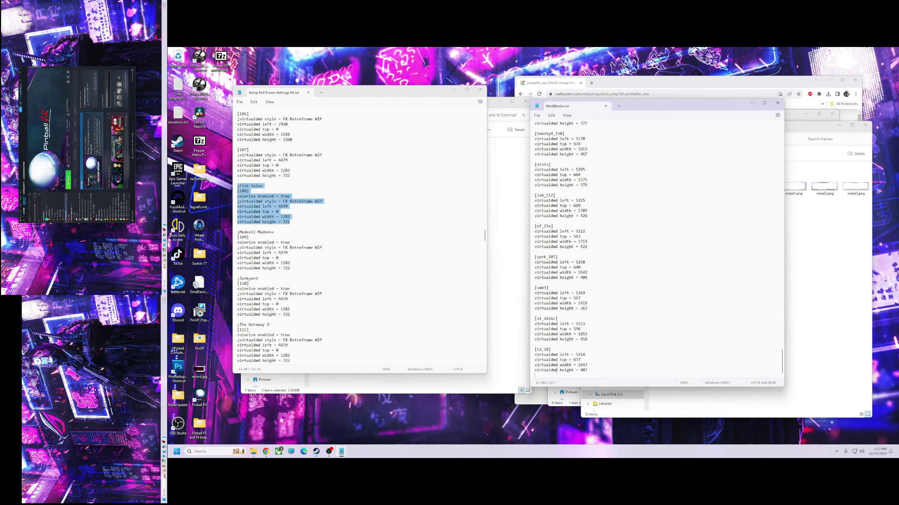
{"action": "left_click", "coordinate": [550, 374]}
{"action": "right_click", "coordinate": [536, 375]}
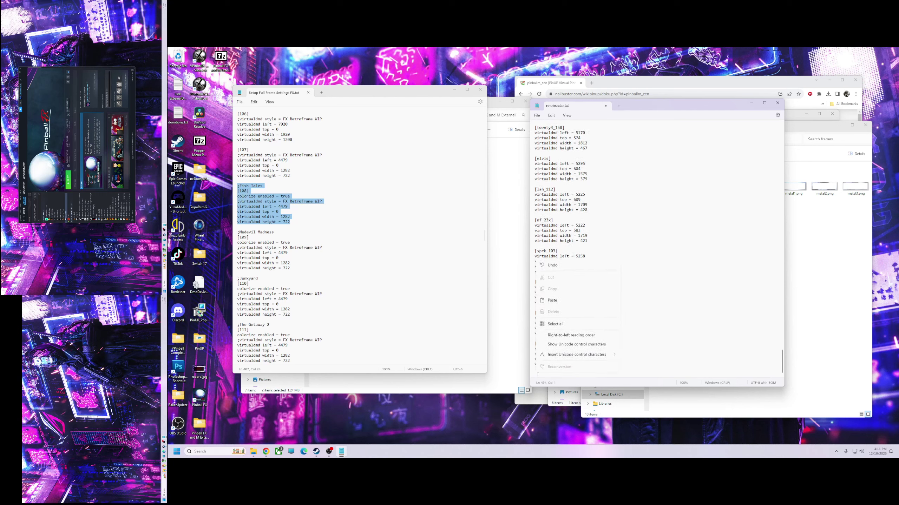
{"action": "left_click", "coordinate": [554, 300]}
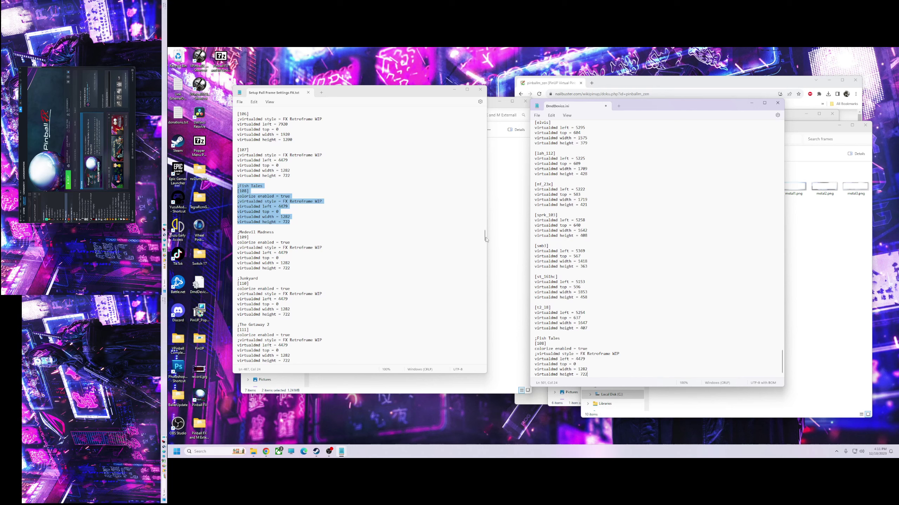
In DmdDevice.ini's Fish Tales block, set virtualdmd left to 512, width to 1920 and height to 1080.
{"action": "left_click_drag", "start_coordinate": [485, 237], "coordinate": [485, 117]}
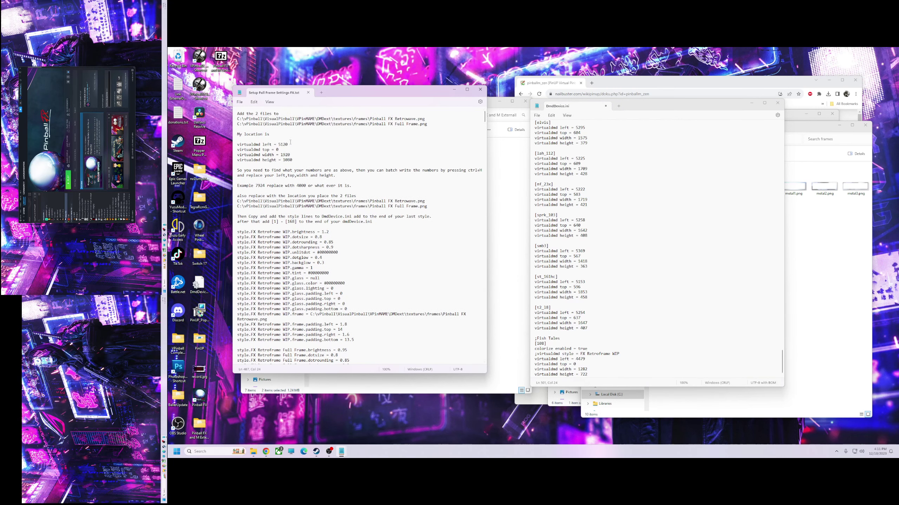
{"action": "left_click", "coordinate": [585, 358]}
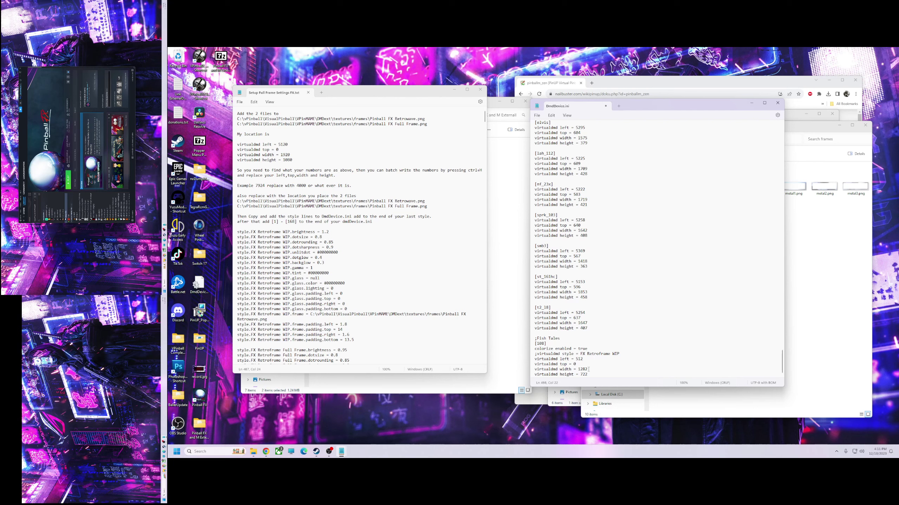
{"action": "left_click", "coordinate": [588, 370]}
{"action": "key", "text": "BackSpace"}
{"action": "left_click", "coordinate": [588, 375]}
{"action": "key", "text": "BackSpace"}
Copy the four virtualdmd lines under "My location is" and replace the position lines of section [1] with them.
{"action": "left_click_drag", "start_coordinate": [237, 144], "coordinate": [302, 161]}
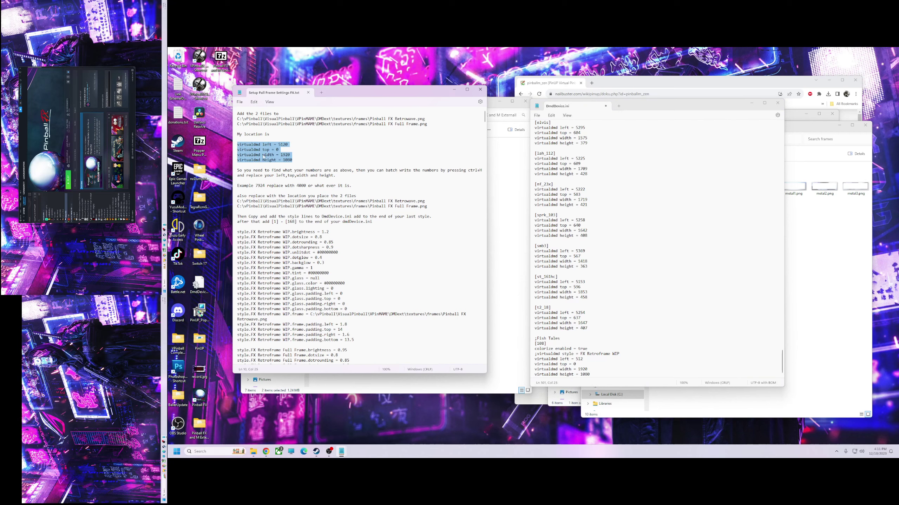
{"action": "right_click", "coordinate": [264, 157]}
{"action": "left_click", "coordinate": [272, 184]}
{"action": "scroll", "coordinate": [316, 311], "scroll_direction": "down", "scroll_amount": 8}
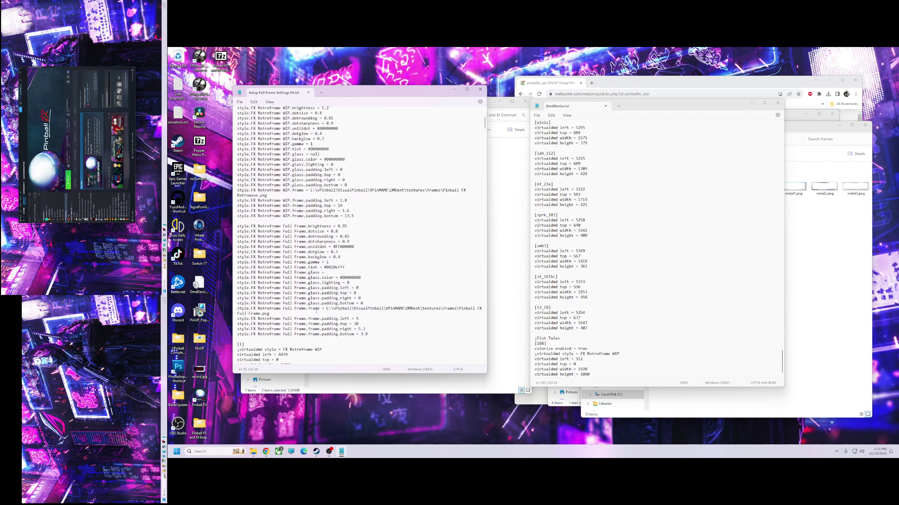
{"action": "scroll", "coordinate": [316, 310], "scroll_direction": "down", "scroll_amount": 10}
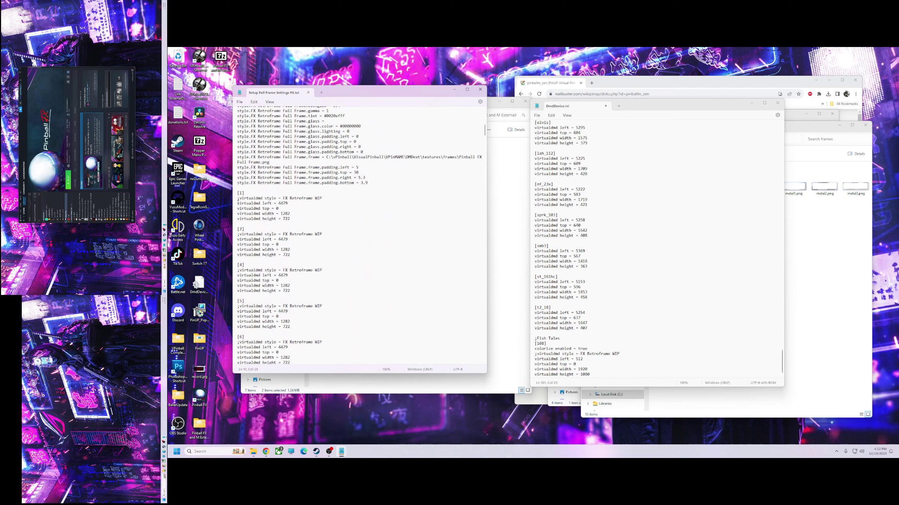
{"action": "left_click_drag", "start_coordinate": [236, 203], "coordinate": [281, 221]}
{"action": "right_click", "coordinate": [281, 221]}
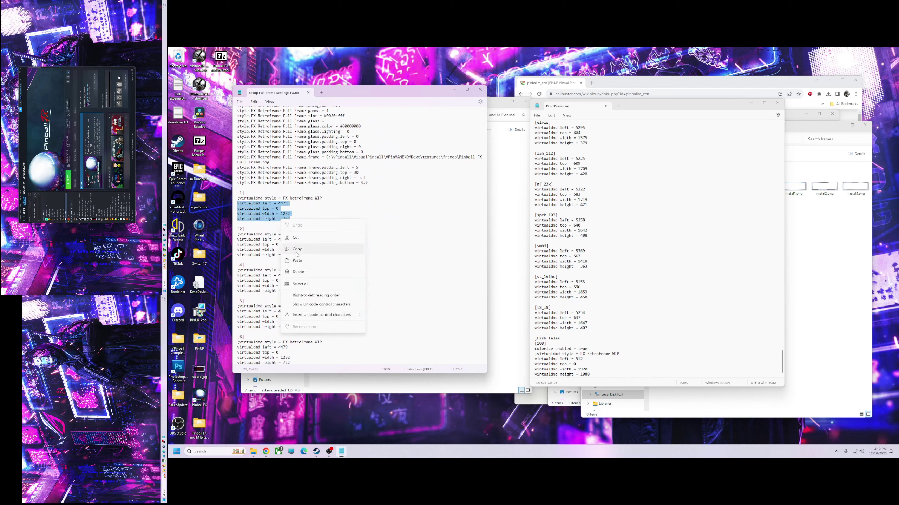
{"action": "left_click", "coordinate": [300, 260]}
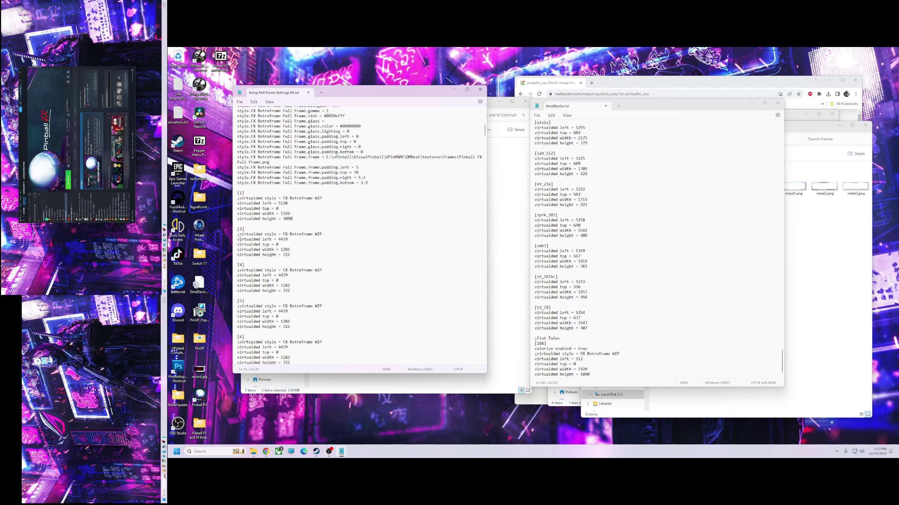
Replace the virtualdmd position lines of sections [2] and [4] with the copied ones, keeping a blank line between the sections.
{"action": "left_click_drag", "start_coordinate": [236, 240], "coordinate": [274, 254]}
{"action": "right_click", "coordinate": [274, 253]}
{"action": "left_click", "coordinate": [290, 284]}
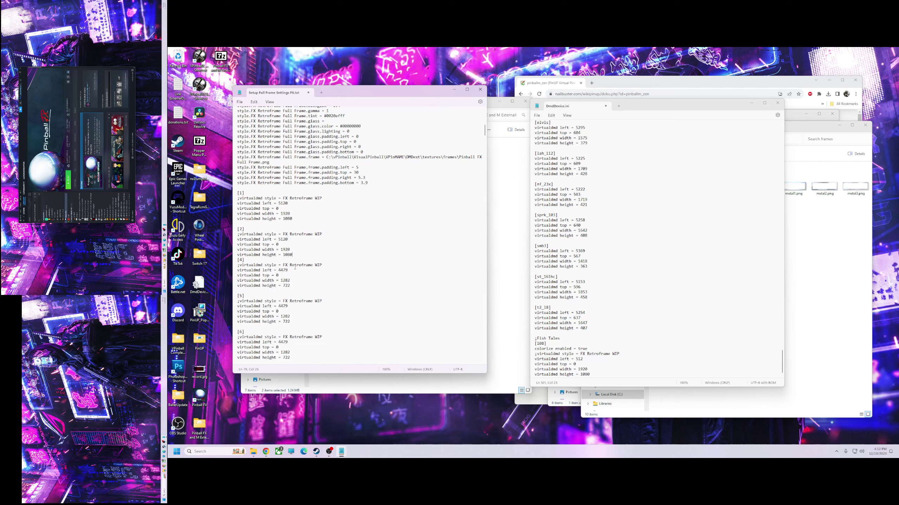
{"action": "key", "text": "Return"}
{"action": "left_click_drag", "start_coordinate": [237, 276], "coordinate": [293, 291]}
{"action": "right_click", "coordinate": [271, 285]}
{"action": "left_click", "coordinate": [287, 309]}
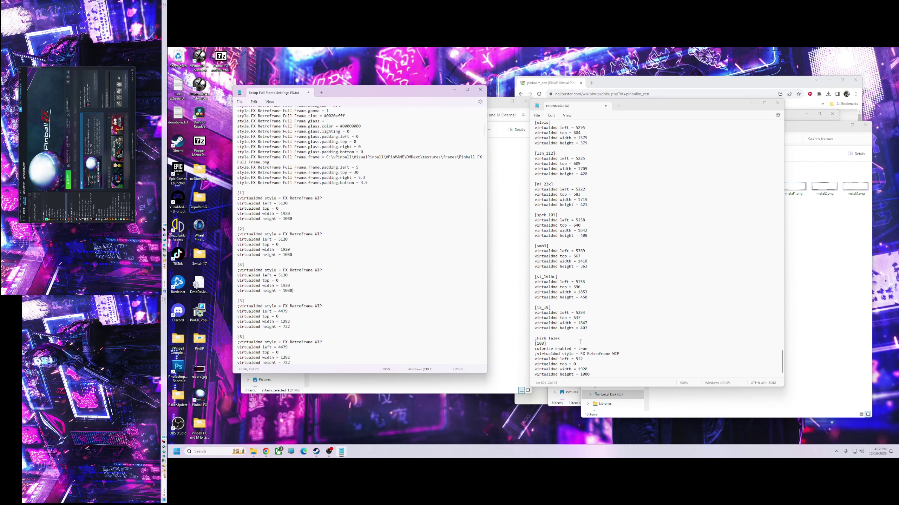
Close Setup Full Frame Settings FX.txt and save its changes.
{"action": "left_click_drag", "start_coordinate": [646, 108], "coordinate": [656, 109]}
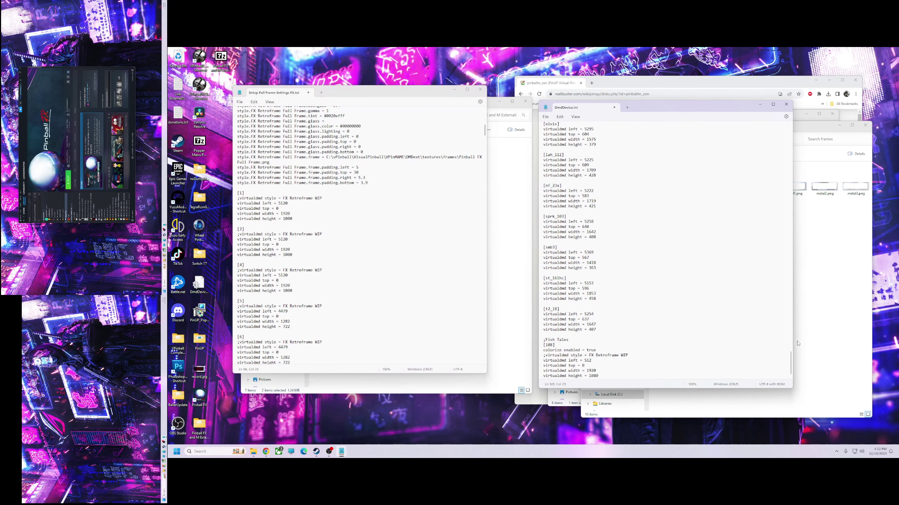
{"action": "left_click_drag", "start_coordinate": [790, 364], "coordinate": [789, 202]}
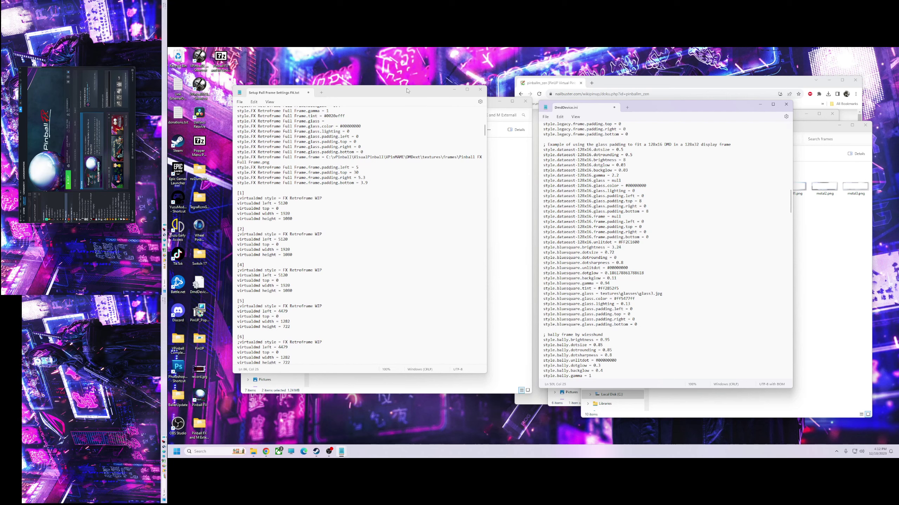
{"action": "left_click_drag", "start_coordinate": [407, 90], "coordinate": [408, 115]}
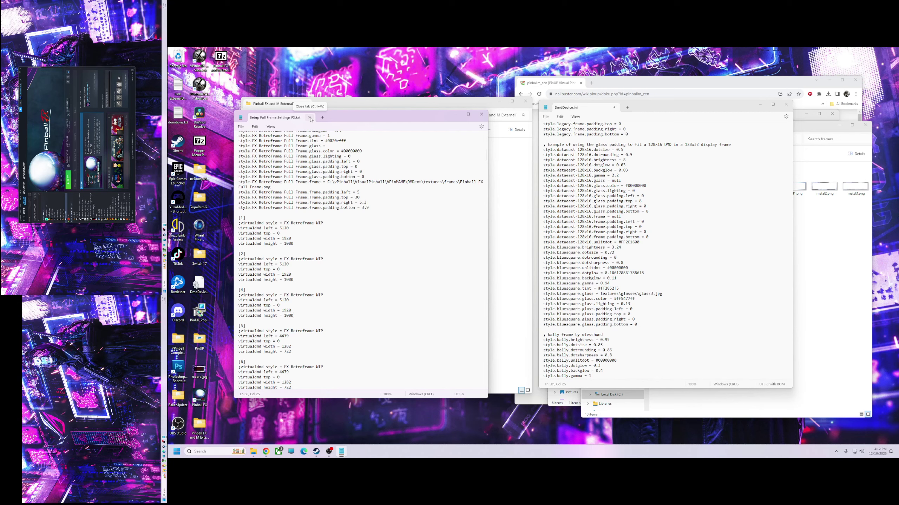
{"action": "left_click", "coordinate": [309, 118]}
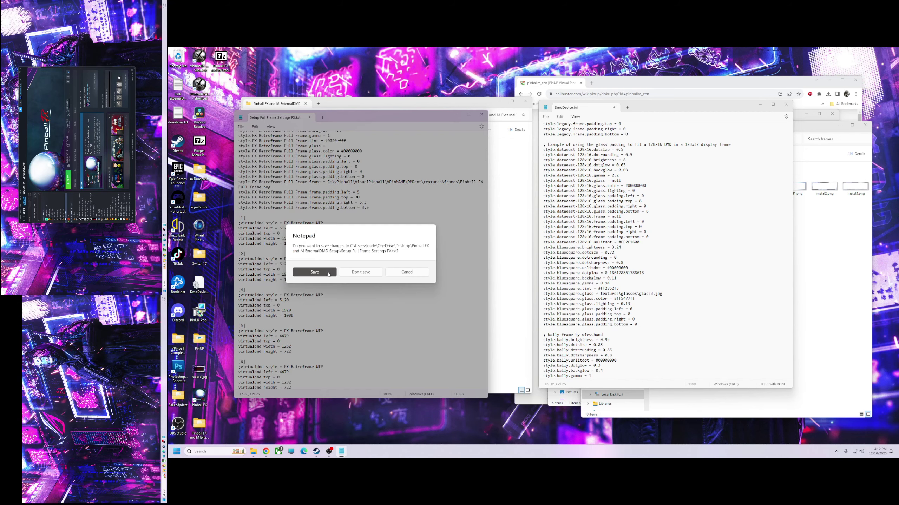
{"action": "left_click", "coordinate": [361, 272]}
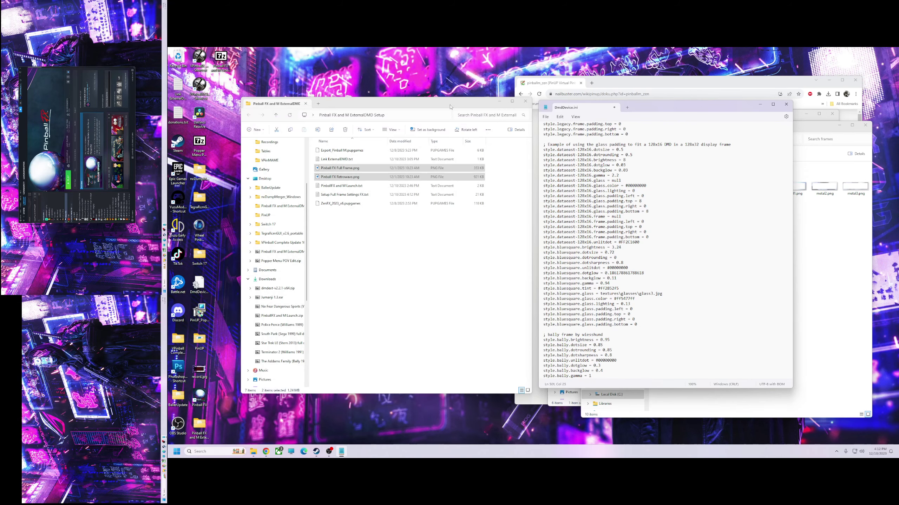
Close the DmdDevice.ini and frames folder windows, and open Link ExternalDMD.txt from the setup folder.
{"action": "left_click_drag", "start_coordinate": [400, 103], "coordinate": [385, 93]}
{"action": "left_click", "coordinate": [363, 223]}
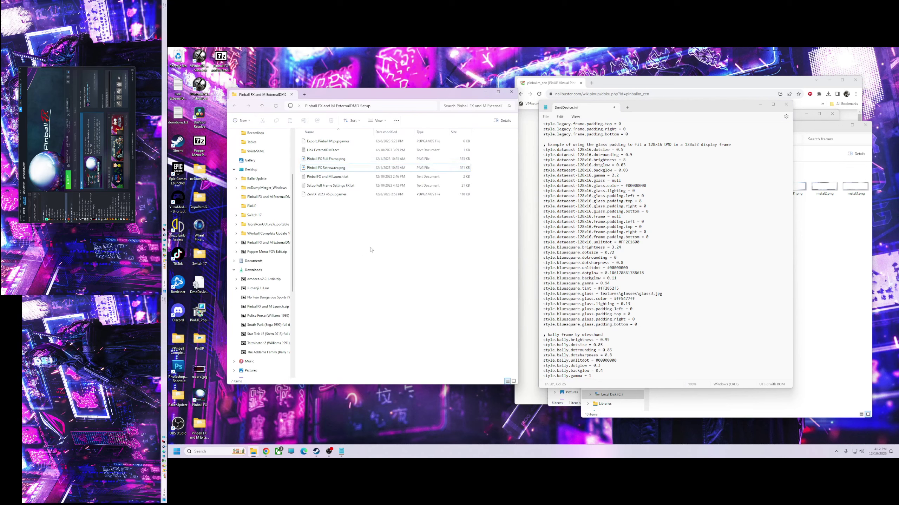
{"action": "left_click_drag", "start_coordinate": [792, 108], "coordinate": [780, 122]}
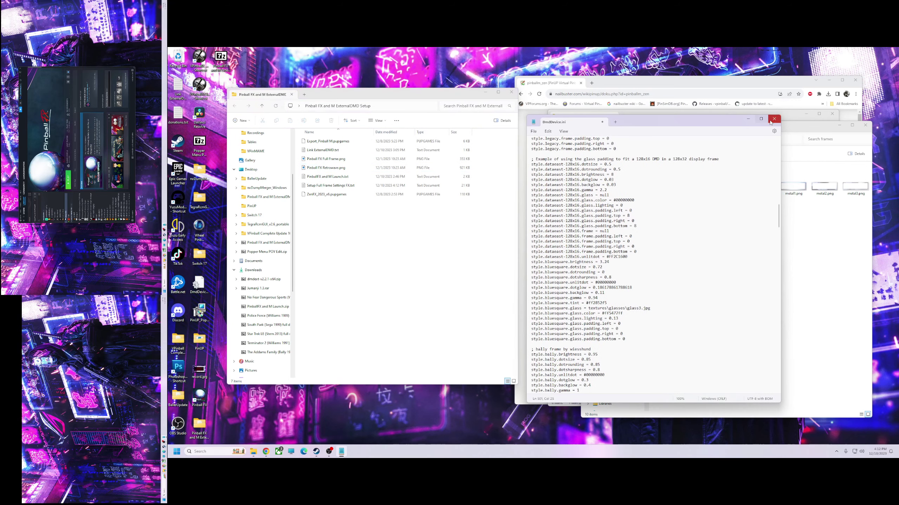
{"action": "left_click", "coordinate": [773, 121]}
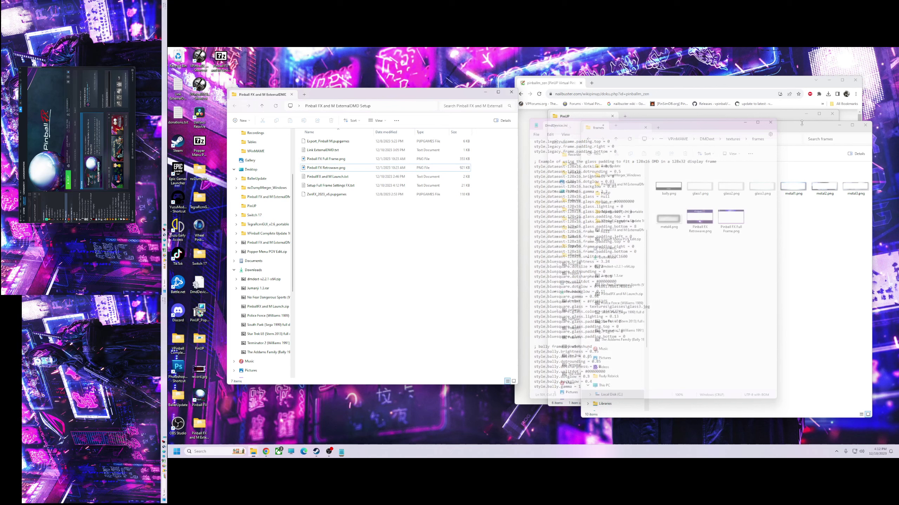
{"action": "left_click", "coordinate": [865, 125]}
{"action": "left_click_drag", "start_coordinate": [655, 118], "coordinate": [662, 114]}
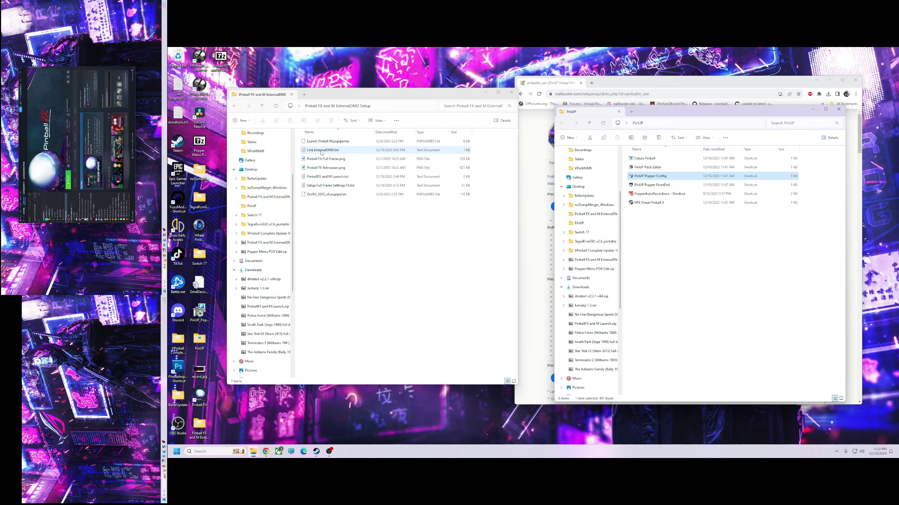
{"action": "double_click", "coordinate": [321, 152]}
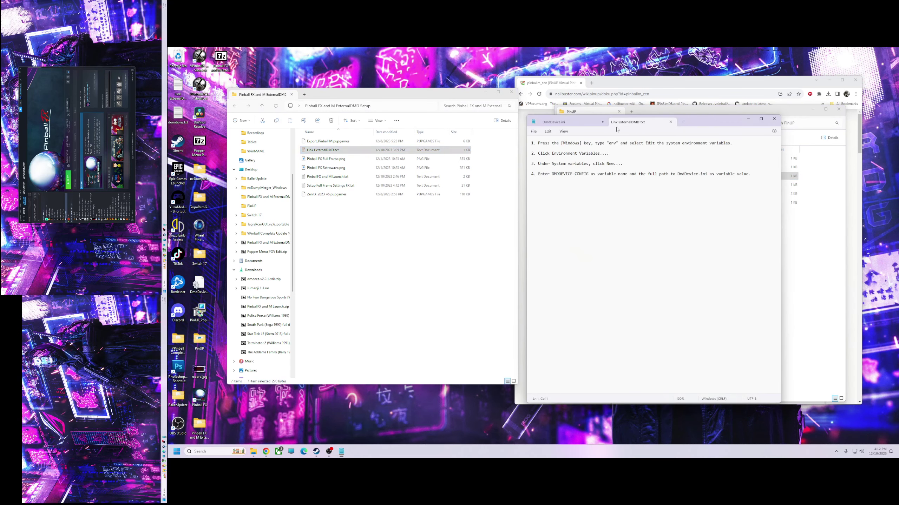
Search Windows for "env", open the system environment variables settings and bring up the Environment Variables dialog beside the instructions.
{"action": "left_click_drag", "start_coordinate": [644, 133], "coordinate": [417, 138]}
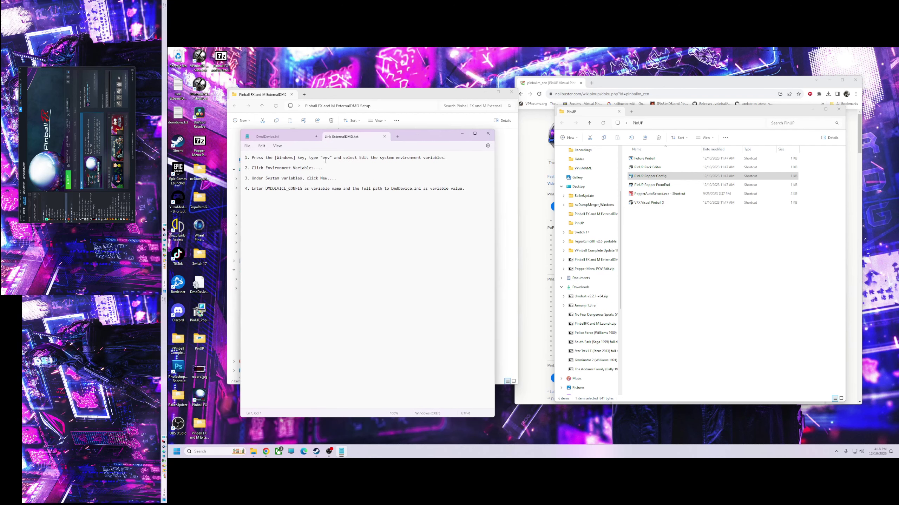
{"action": "key", "text": "super"}
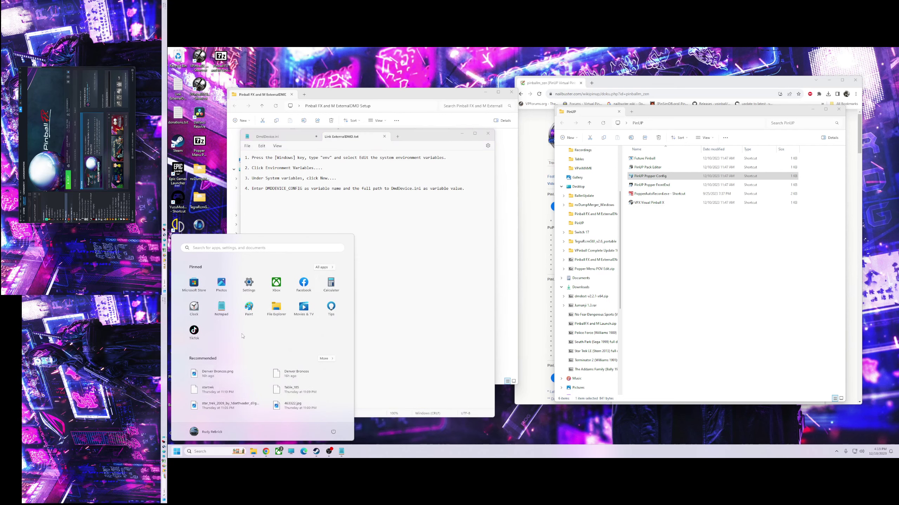
{"action": "left_click", "coordinate": [211, 450]}
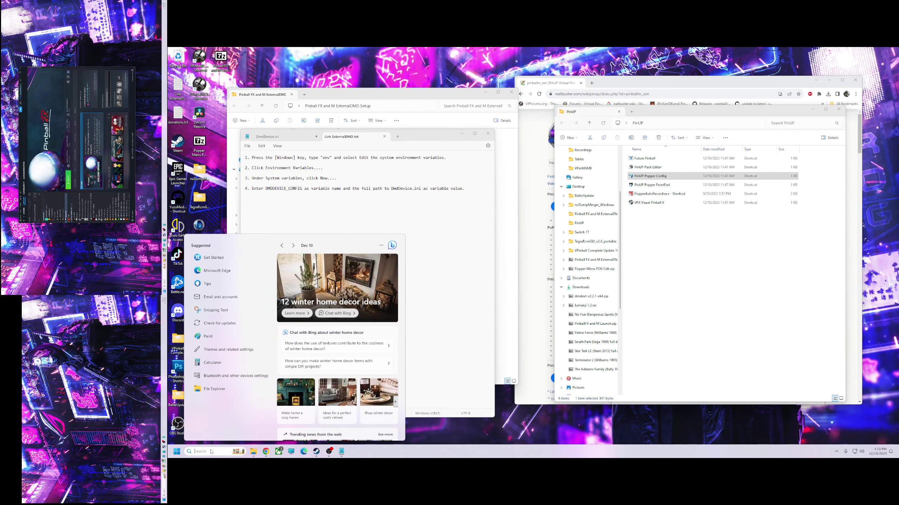
{"action": "type", "text": "env"}
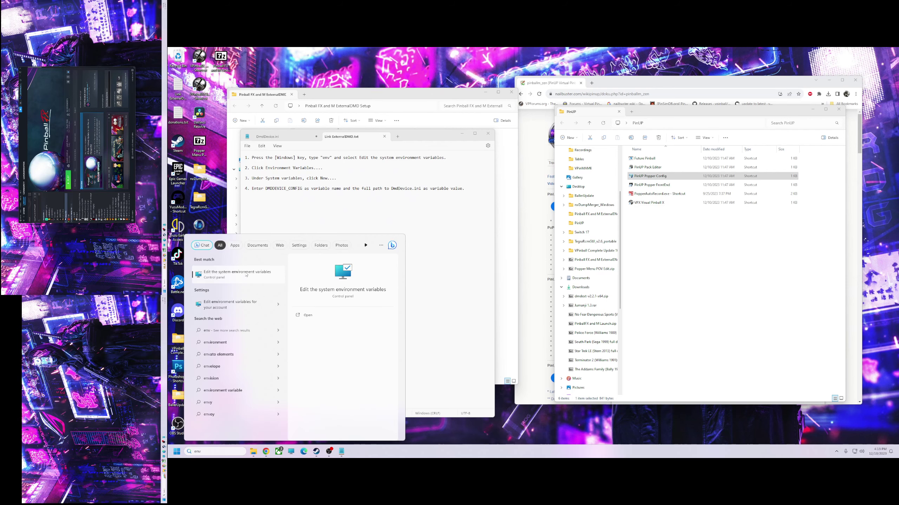
{"action": "left_click", "coordinate": [283, 159]}
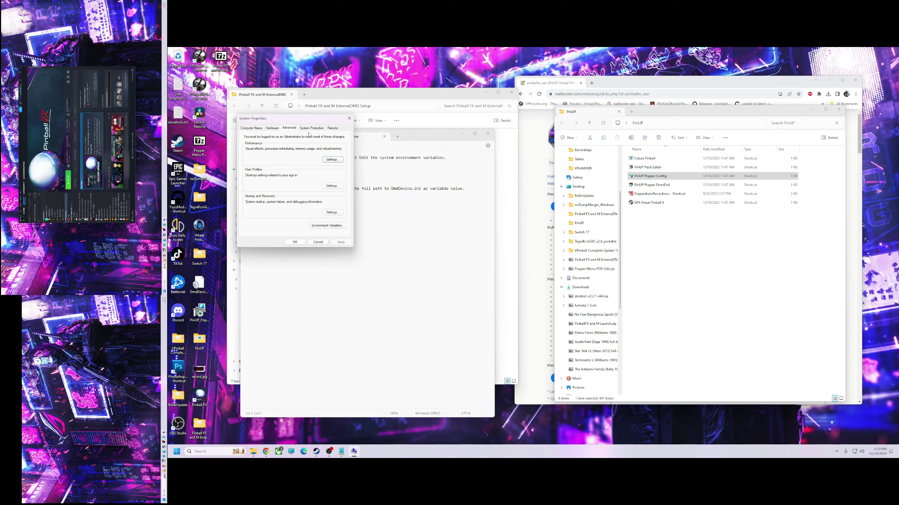
{"action": "left_click_drag", "start_coordinate": [298, 120], "coordinate": [398, 224]}
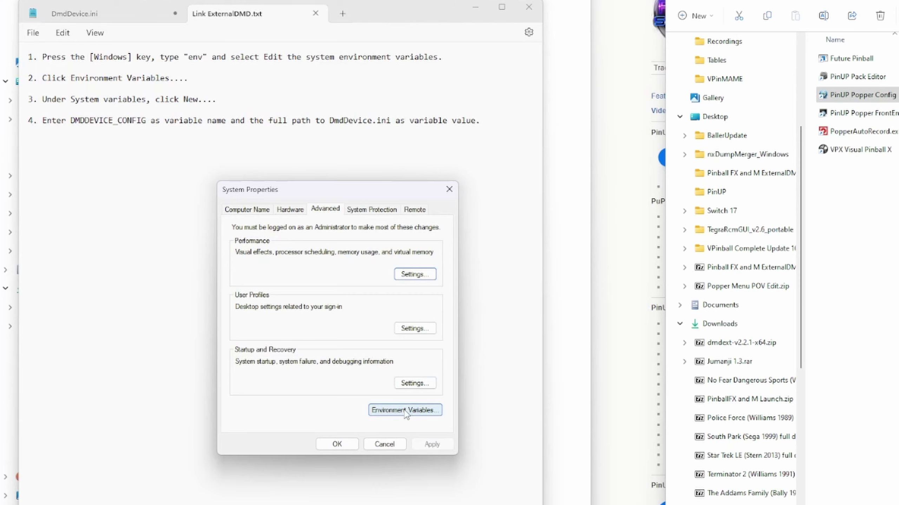
{"action": "left_click", "coordinate": [405, 410]}
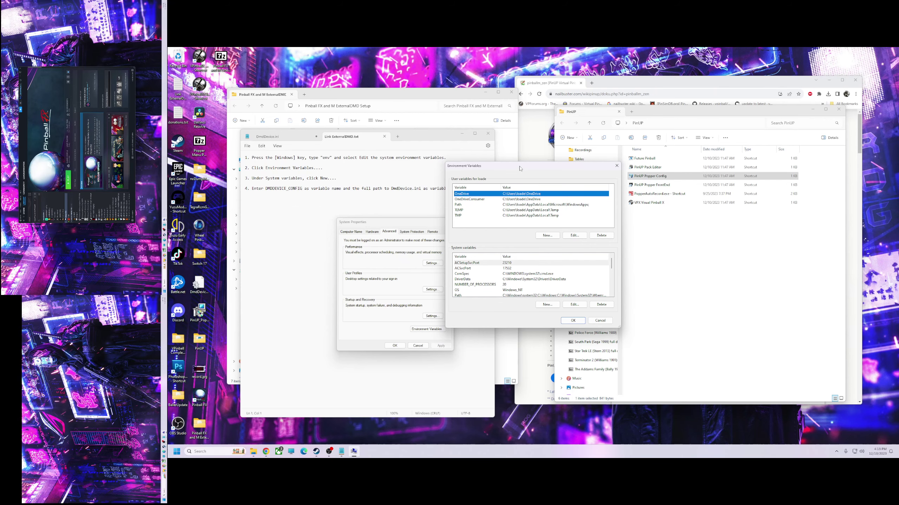
{"action": "left_click_drag", "start_coordinate": [520, 168], "coordinate": [538, 195]}
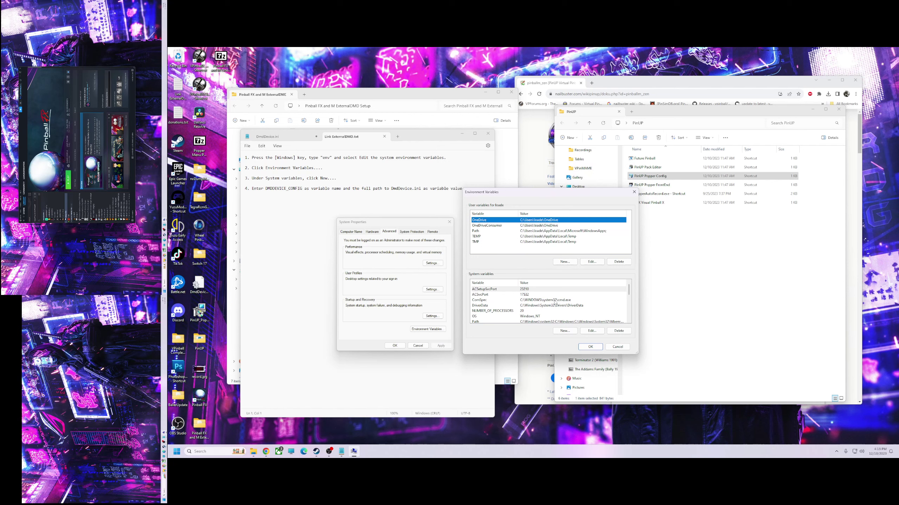
Start a new system variable and name it DMDDEVICE_CONFIG, copying the name from the Link ExternalDMD.txt instructions.
{"action": "left_click", "coordinate": [564, 333]}
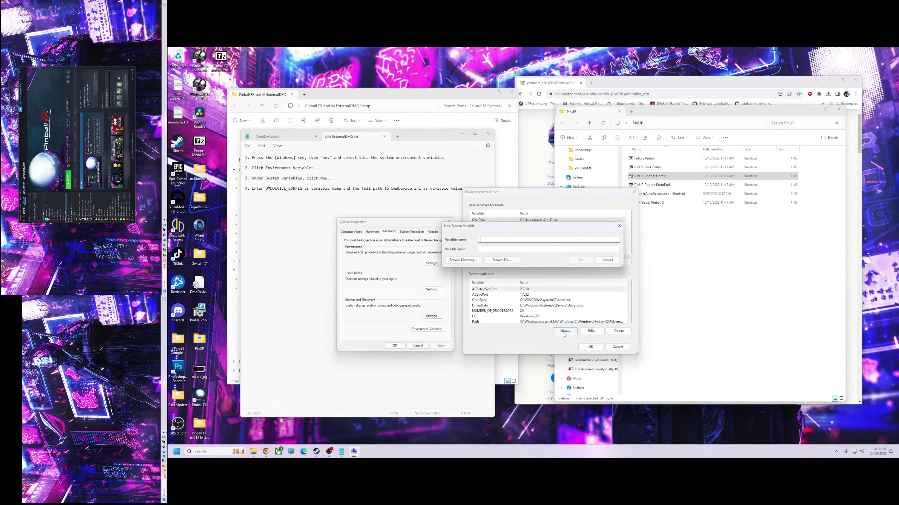
{"action": "left_click_drag", "start_coordinate": [302, 188], "coordinate": [268, 189]}
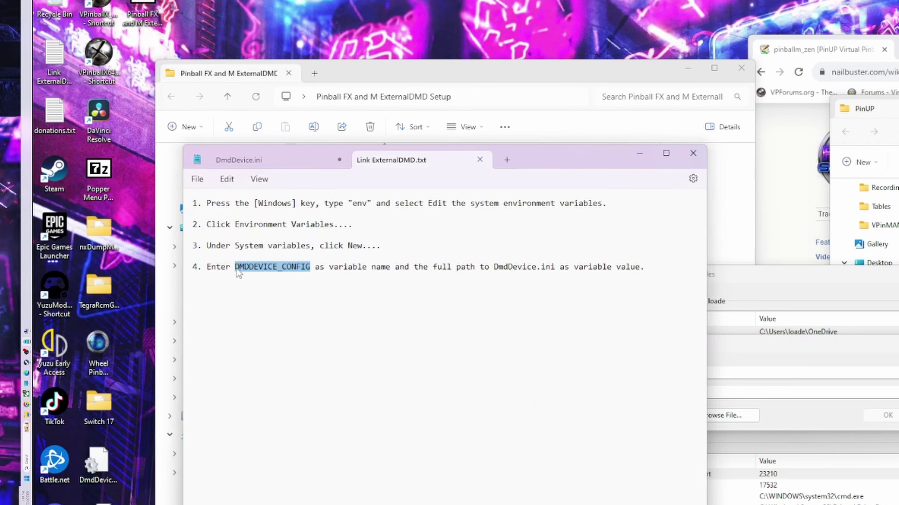
{"action": "right_click", "coordinate": [238, 272]}
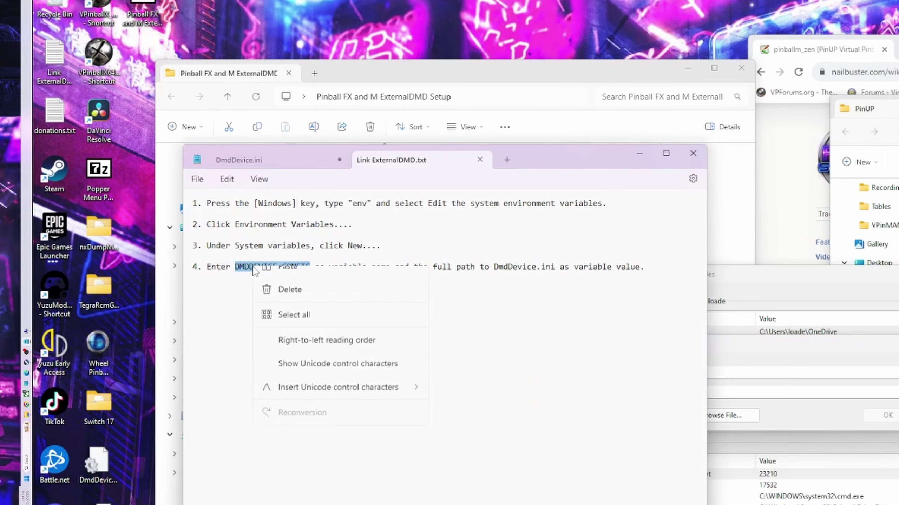
{"action": "left_click", "coordinate": [288, 329]}
{"action": "left_click", "coordinate": [831, 362]}
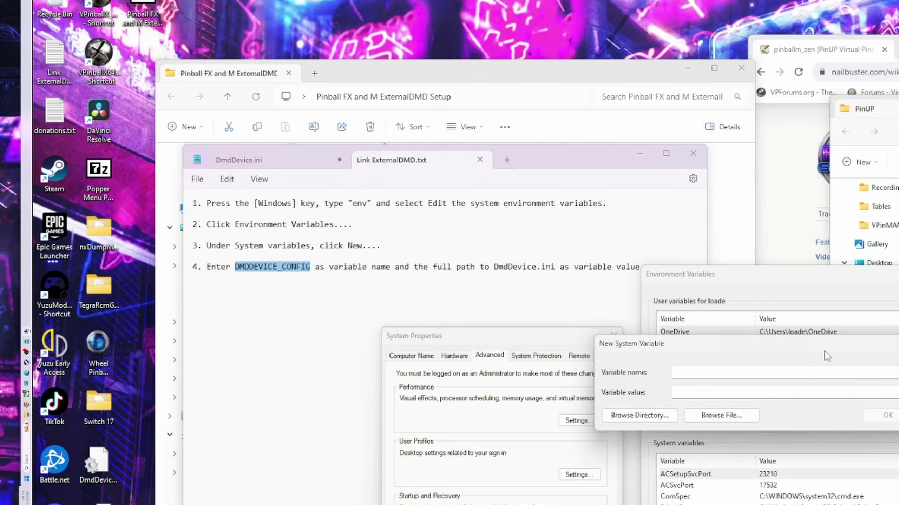
{"action": "key", "text": "ctrl+v"}
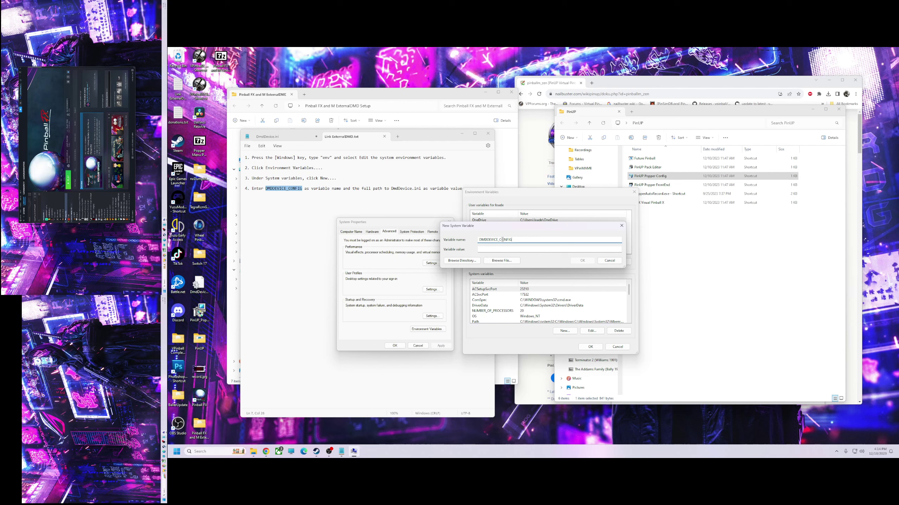
Set the new variable's value to the file C:\vPinball\VisualPinball\VPinMAME\DmdDevice.ini and create the variable.
{"action": "left_click", "coordinate": [497, 261]}
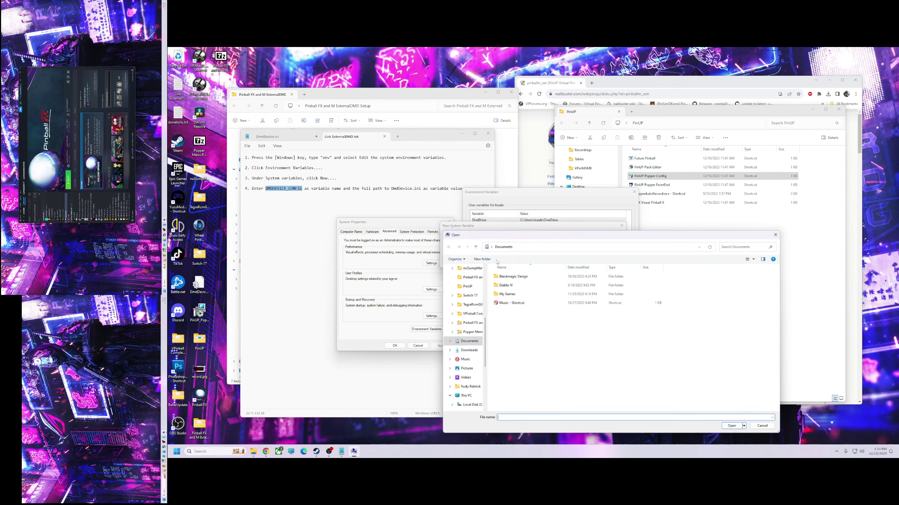
{"action": "left_click", "coordinate": [471, 405]}
{"action": "double_click", "coordinate": [504, 312]}
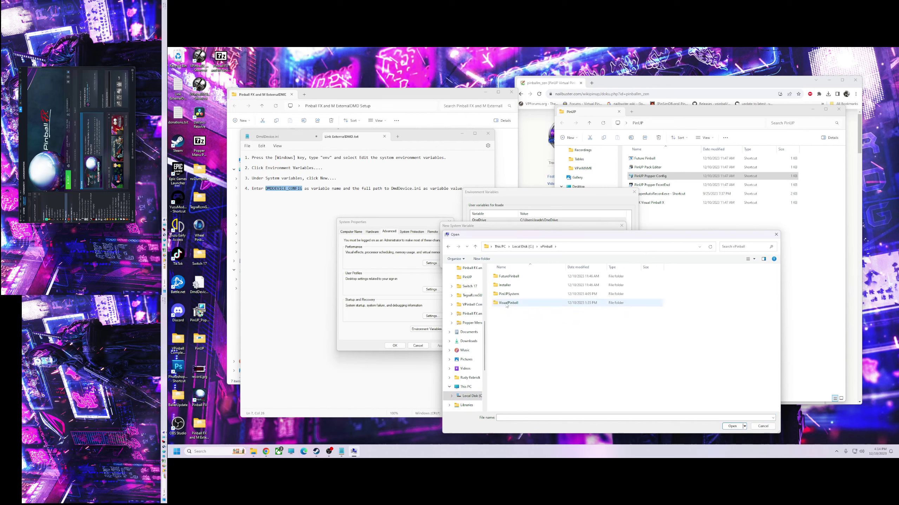
{"action": "double_click", "coordinate": [507, 303]}
{"action": "double_click", "coordinate": [508, 339]}
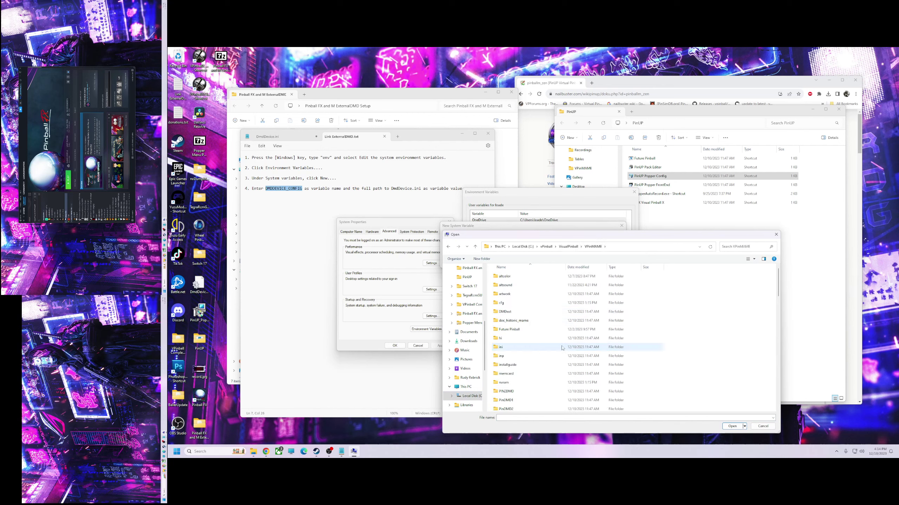
{"action": "left_click_drag", "start_coordinate": [779, 289], "coordinate": [751, 326]}
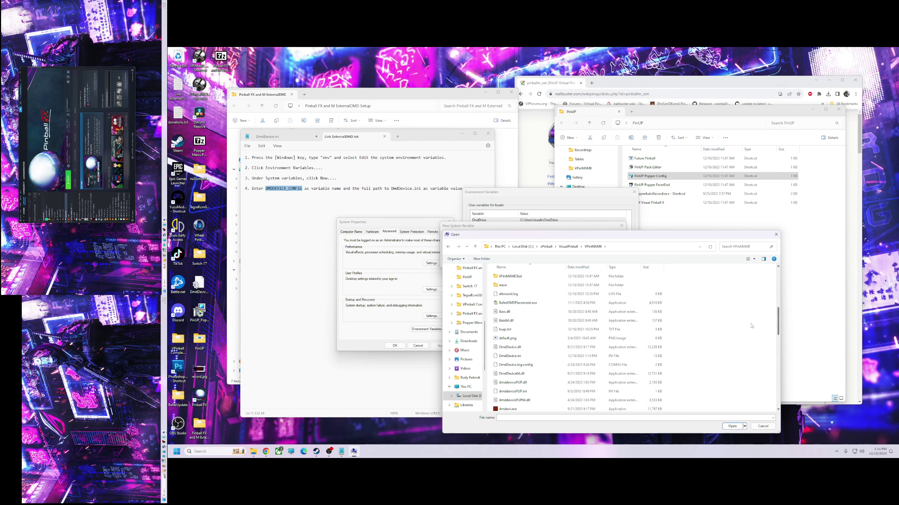
{"action": "left_click", "coordinate": [506, 356]}
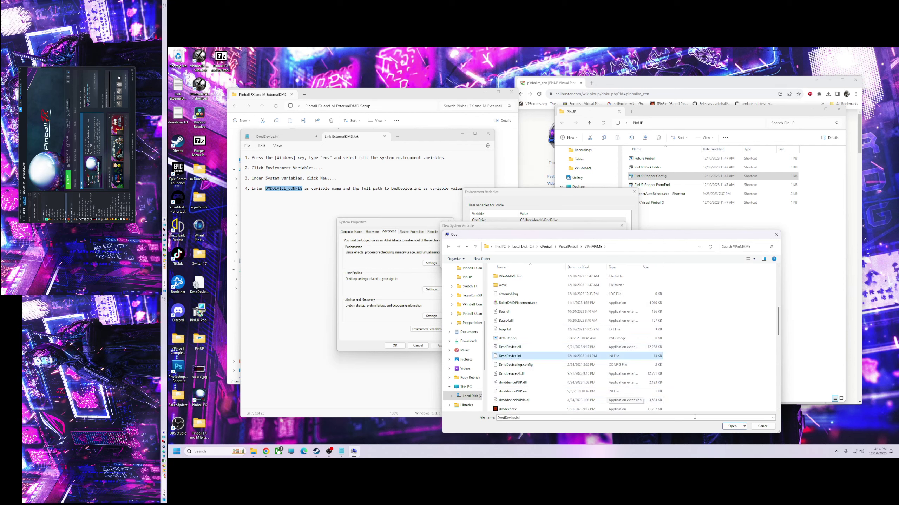
{"action": "left_click", "coordinate": [732, 426]}
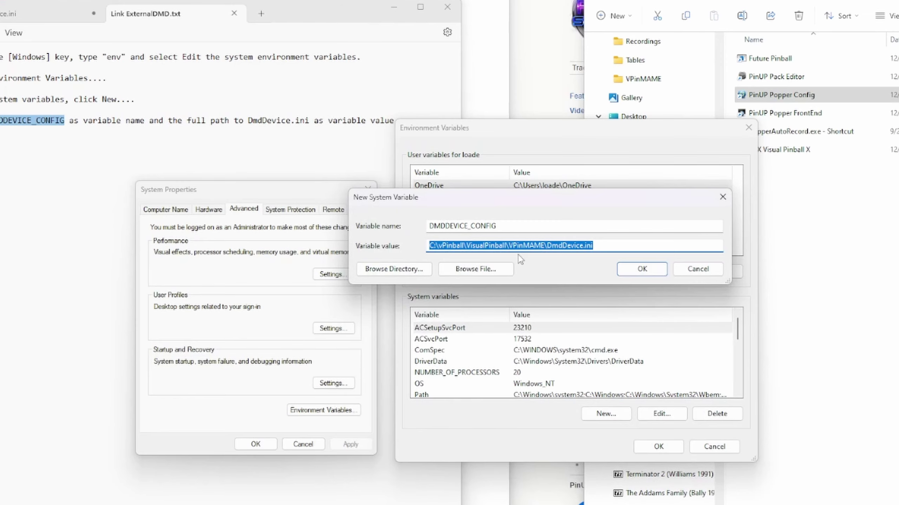
{"action": "left_click", "coordinate": [641, 269]}
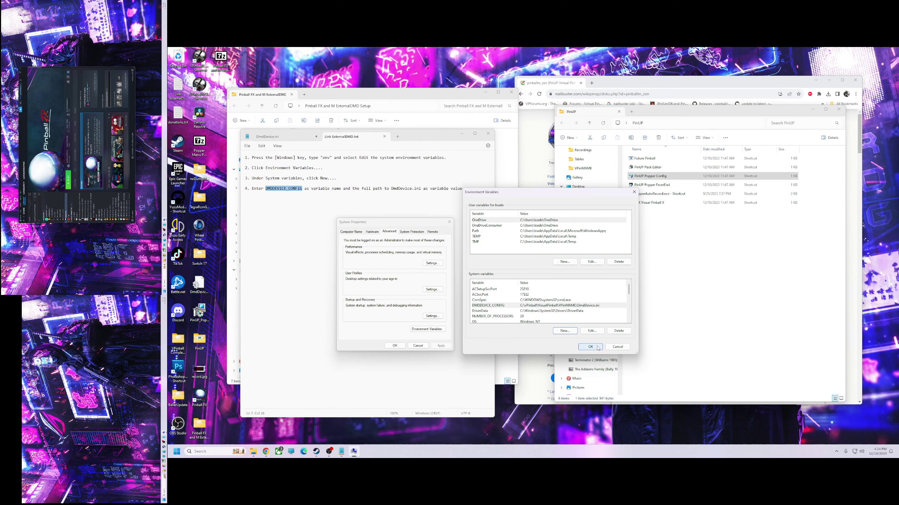
Accept the Environment Variables and System Properties dialogs and close the text editor window with the linking instructions.
{"action": "left_click", "coordinate": [661, 446]}
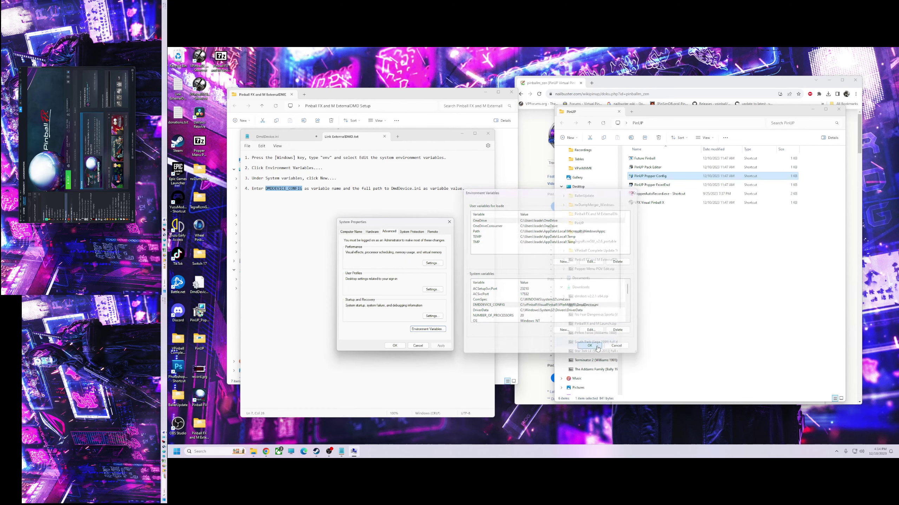
{"action": "left_click", "coordinate": [401, 346]}
{"action": "left_click", "coordinate": [488, 134]}
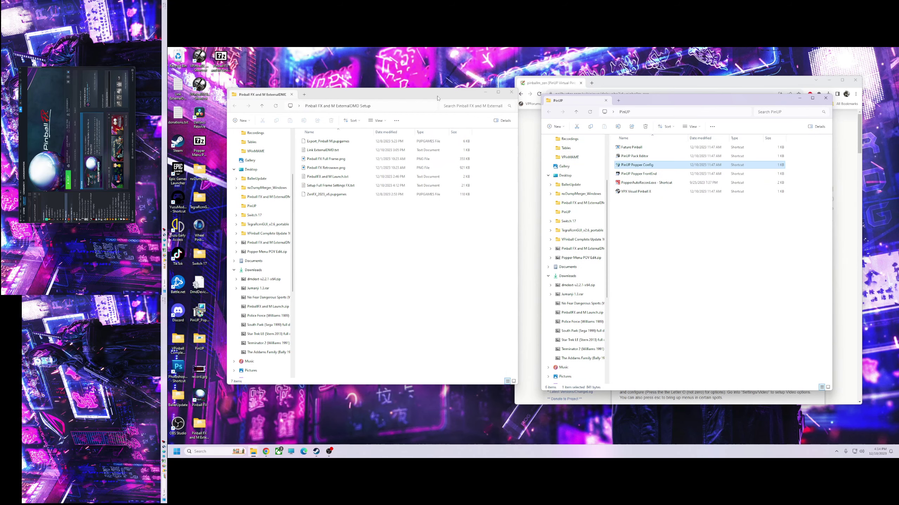
Open Setup Full Frame Settings FX.txt and examine the numbered table sections around Fish Tales [108] with their colorize lines.
{"action": "left_click_drag", "start_coordinate": [450, 108], "coordinate": [442, 103]}
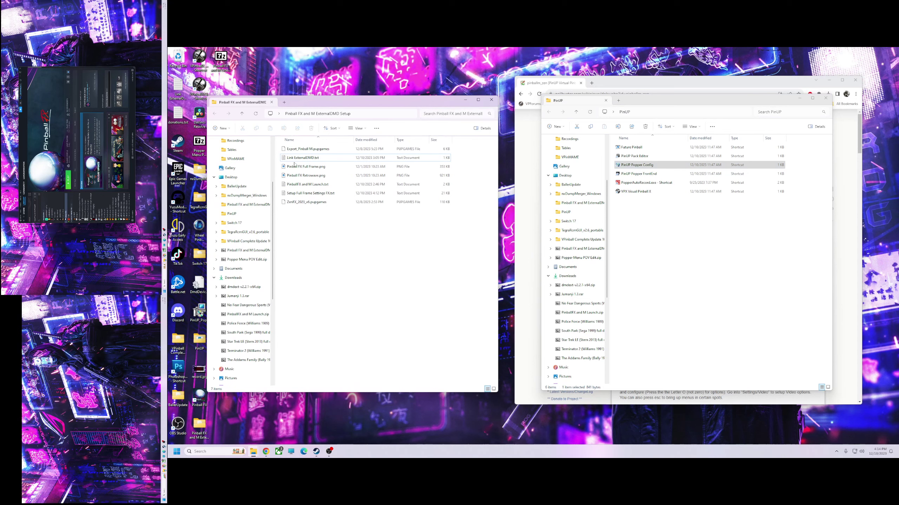
{"action": "double_click", "coordinate": [296, 193]}
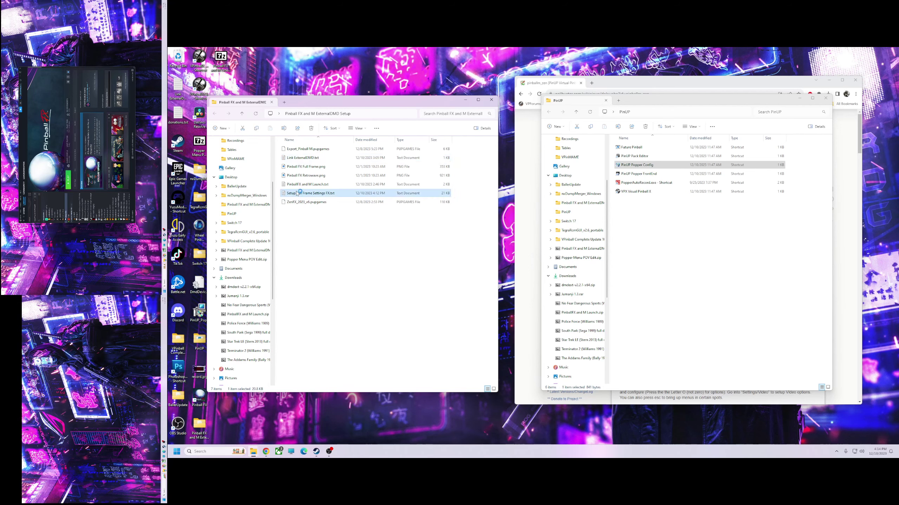
{"action": "left_click_drag", "start_coordinate": [509, 175], "coordinate": [502, 296]}
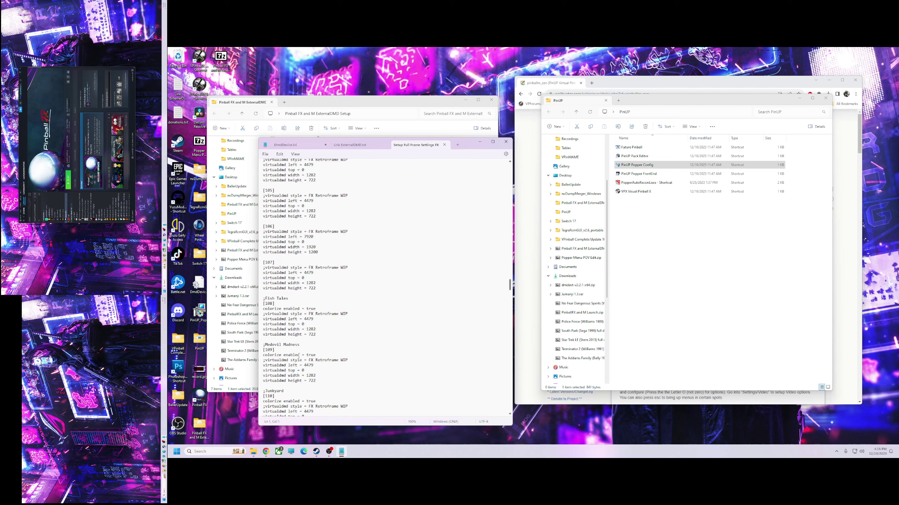
{"action": "left_click", "coordinate": [364, 102]}
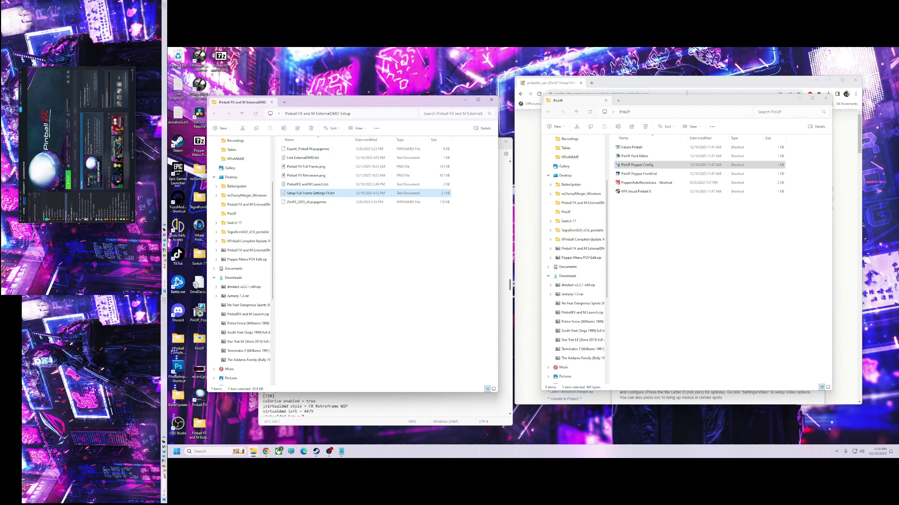
Open C:\vPinball\VisualPinball\VPinMAME\altcolor in a new File Explorer window and find the ft_l5 folder.
{"action": "left_click_drag", "start_coordinate": [687, 100], "coordinate": [633, 103]}
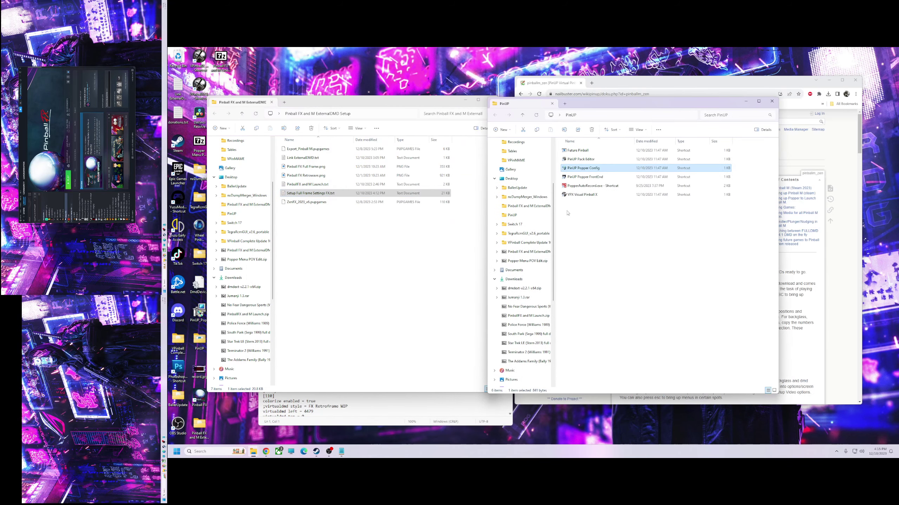
{"action": "left_click", "coordinate": [291, 452]}
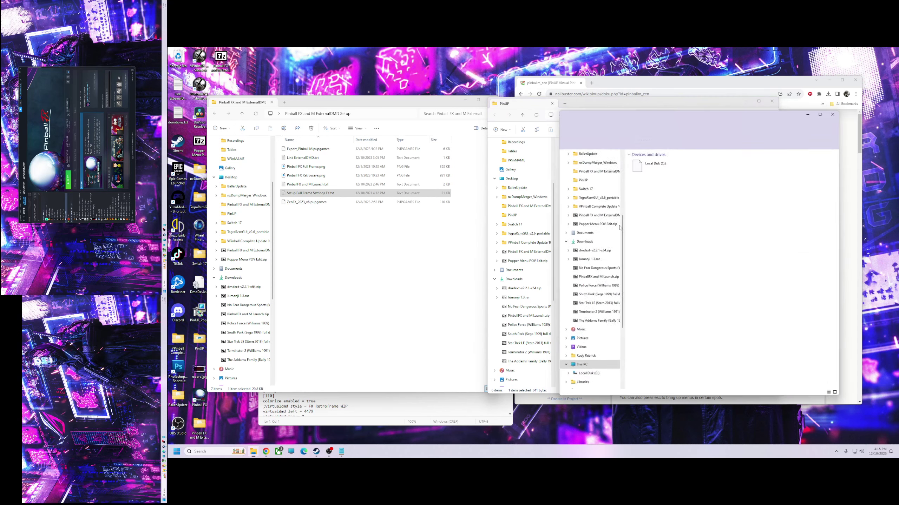
{"action": "double_click", "coordinate": [639, 194]}
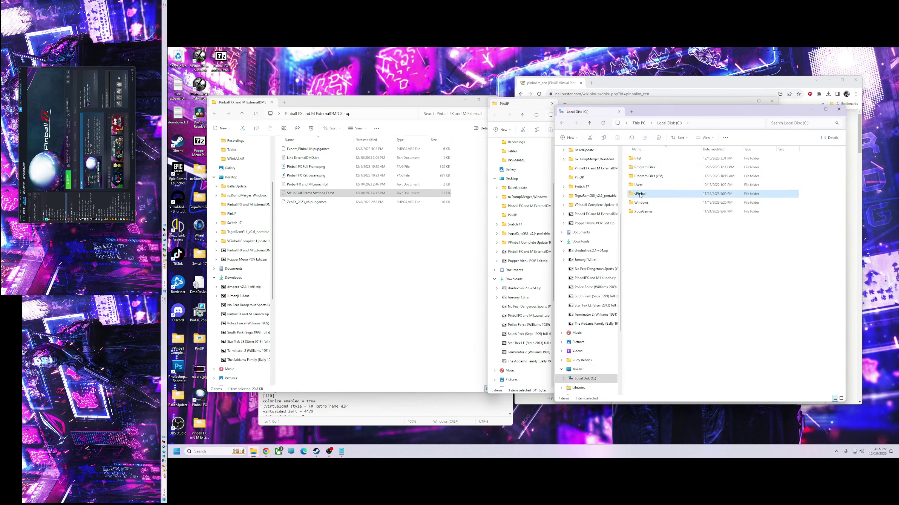
{"action": "double_click", "coordinate": [644, 180]}
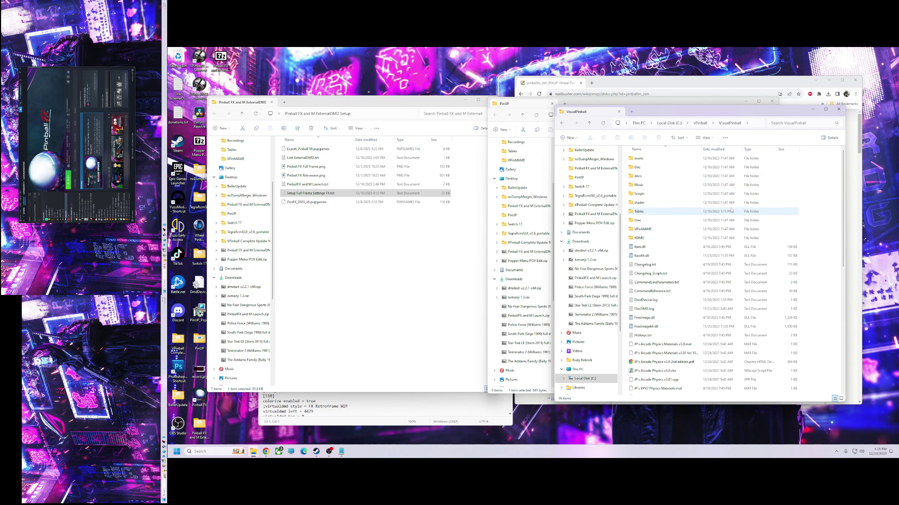
{"action": "double_click", "coordinate": [643, 229]}
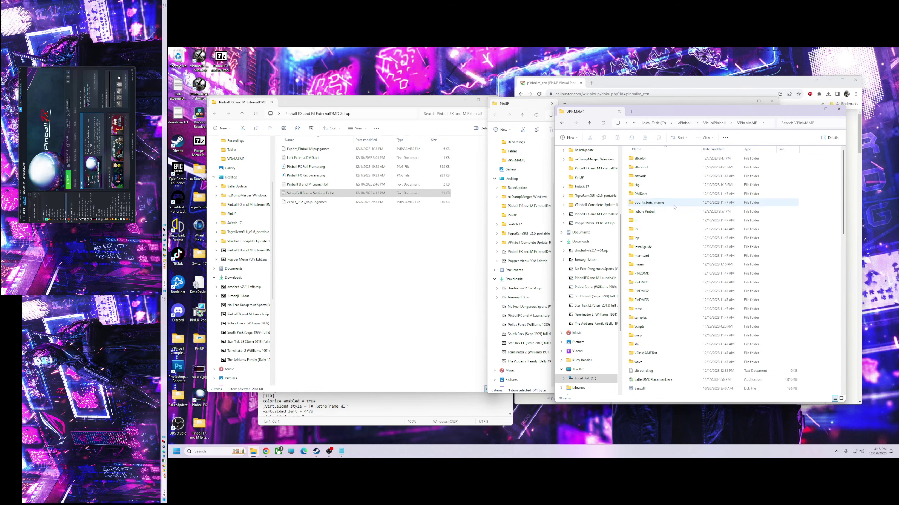
{"action": "double_click", "coordinate": [640, 158]}
{"action": "scroll", "coordinate": [844, 173], "scroll_direction": "down", "scroll_amount": 5}
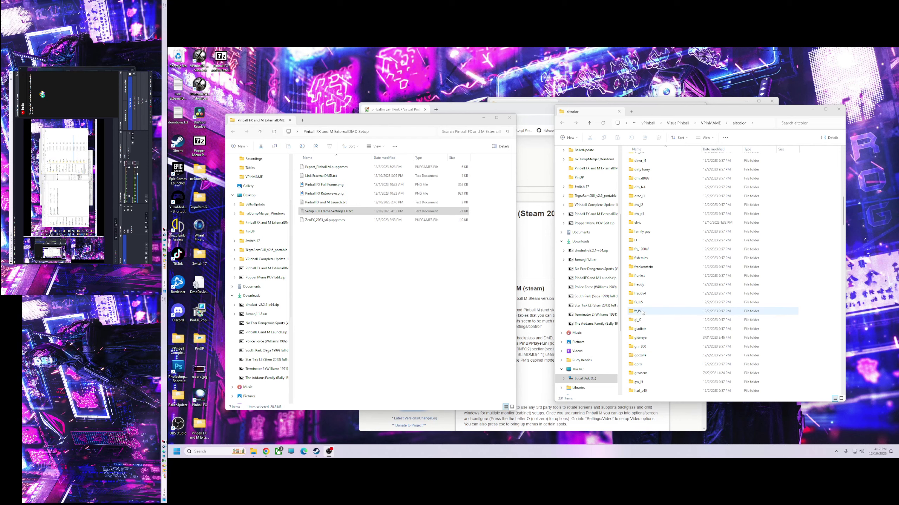
Duplicate the ft_l5 folder inside altcolor and rename the copy with the Fish Tales table number, 108.
{"action": "left_click_drag", "start_coordinate": [690, 112], "coordinate": [673, 98]}
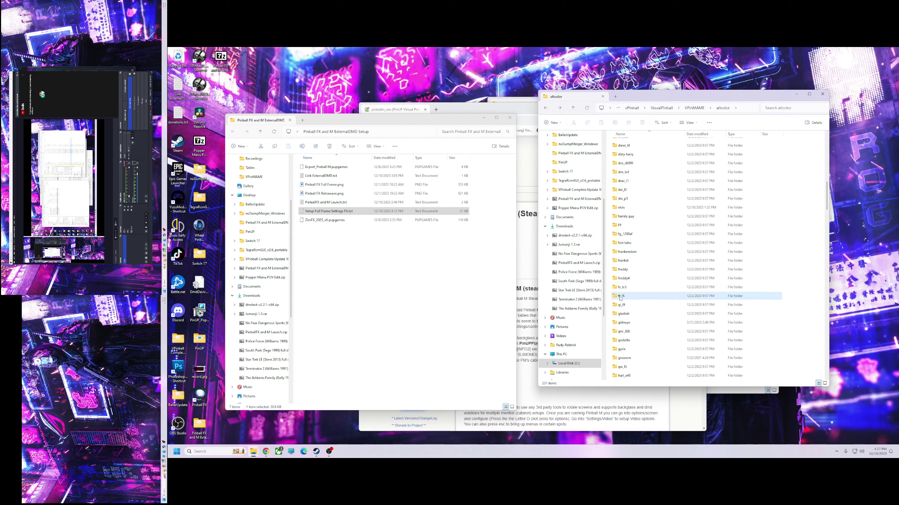
{"action": "left_click_drag", "start_coordinate": [621, 299], "coordinate": [801, 338]}
{"action": "left_click", "coordinate": [817, 346]}
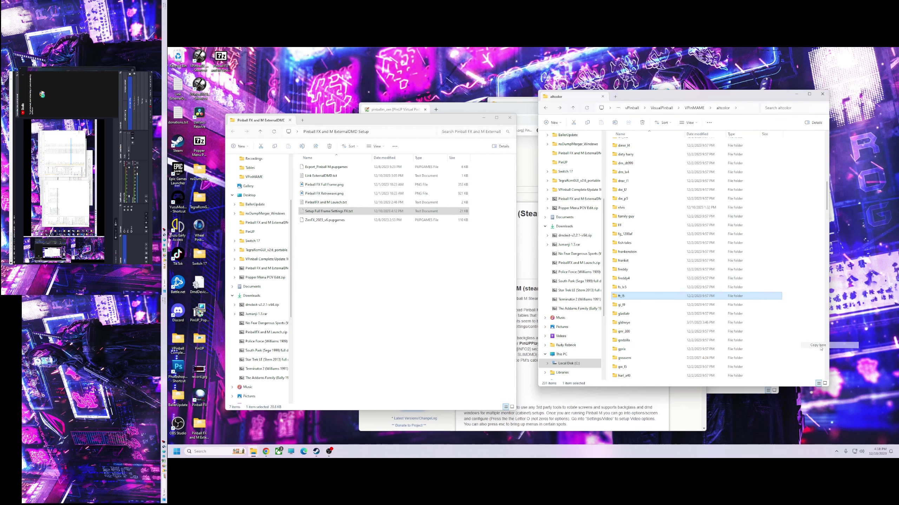
{"action": "right_click", "coordinate": [638, 307]}
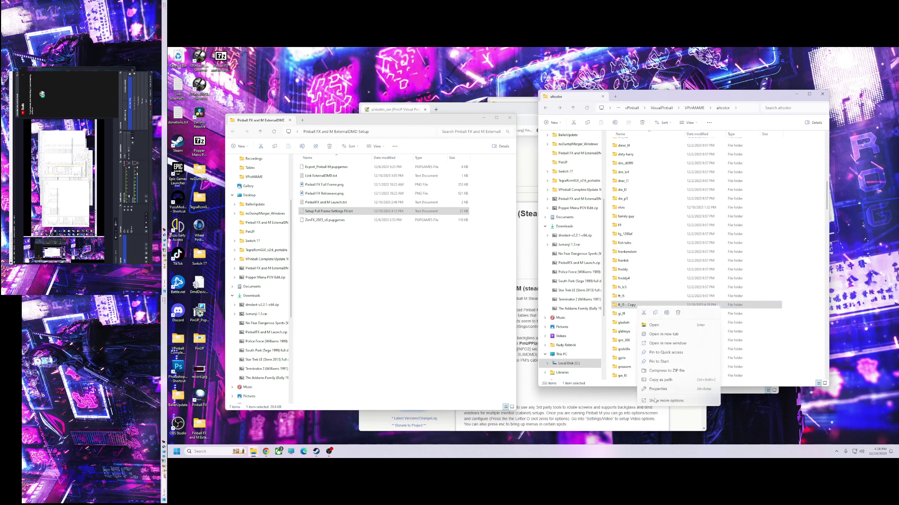
{"action": "left_click", "coordinate": [667, 312]}
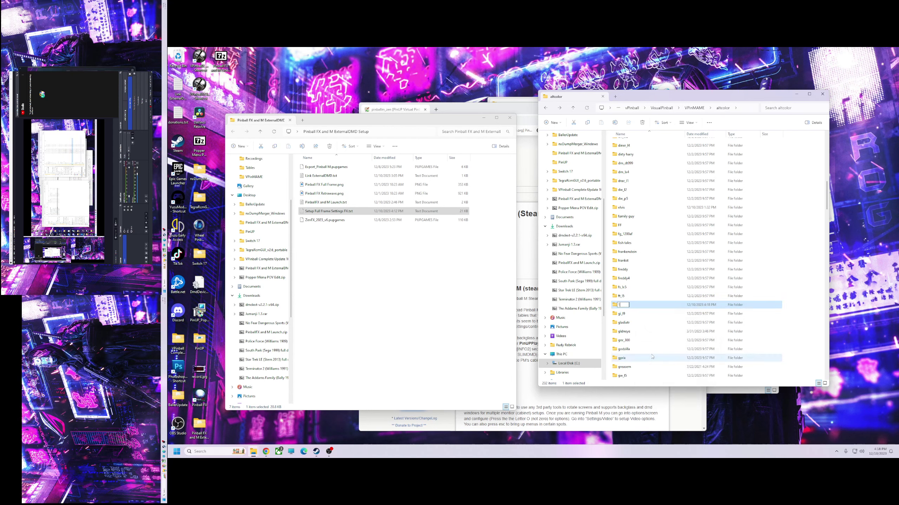
{"action": "left_click", "coordinate": [815, 341]}
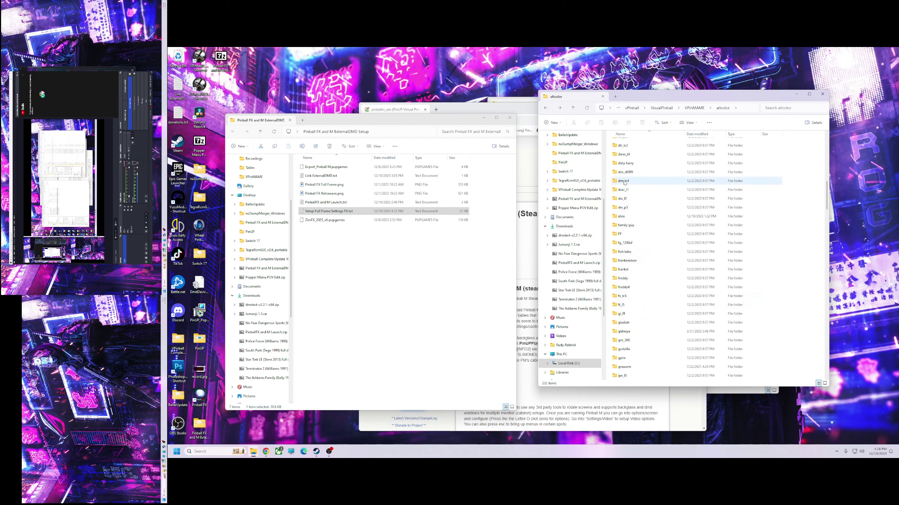
Close the altcolor window and the Pinball FX and M ExternalDMD Setup window, leaving the browser in view.
{"action": "left_click_drag", "start_coordinate": [683, 102], "coordinate": [684, 125]}
{"action": "left_click", "coordinate": [822, 117]}
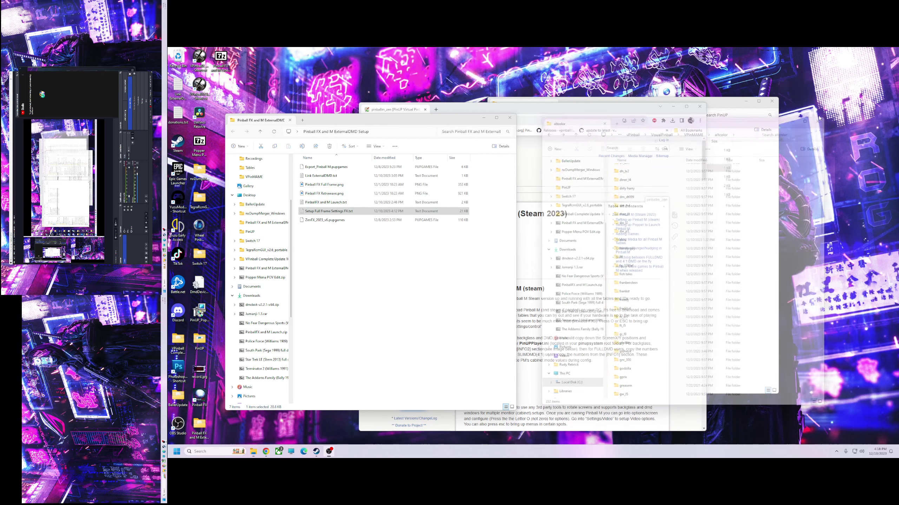
{"action": "left_click_drag", "start_coordinate": [464, 125], "coordinate": [577, 127]}
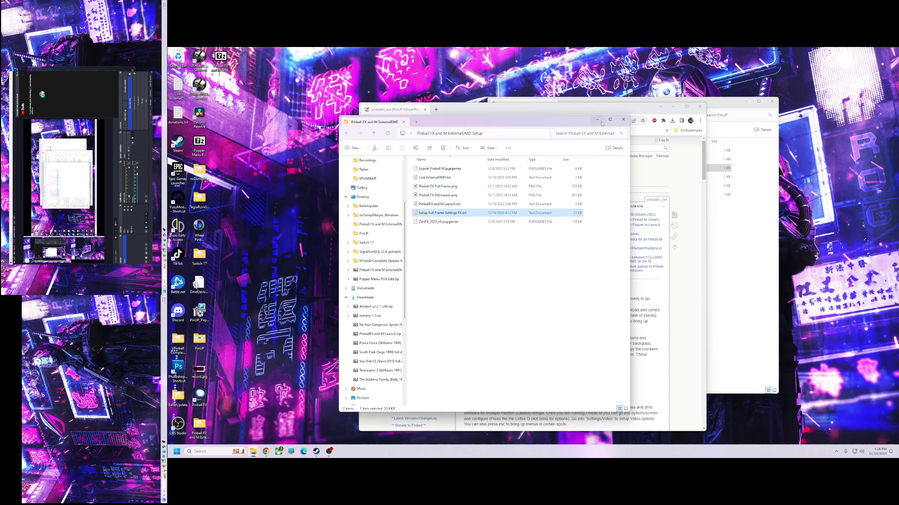
{"action": "left_click", "coordinate": [623, 120]}
{"action": "left_click_drag", "start_coordinate": [640, 110], "coordinate": [570, 88]}
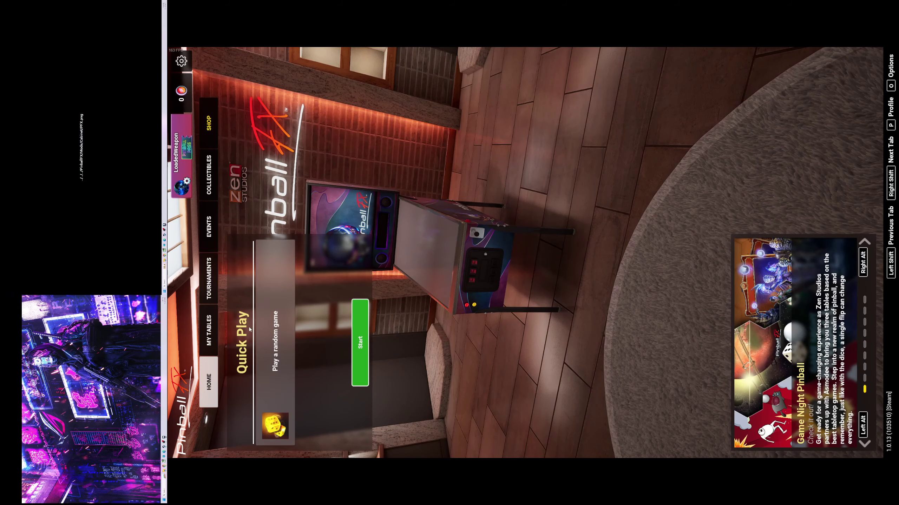
Start a Classic game with Normal gameplay on the Fish Tales table in Pinball FX and change its camera view.
{"action": "left_click", "coordinate": [208, 330]}
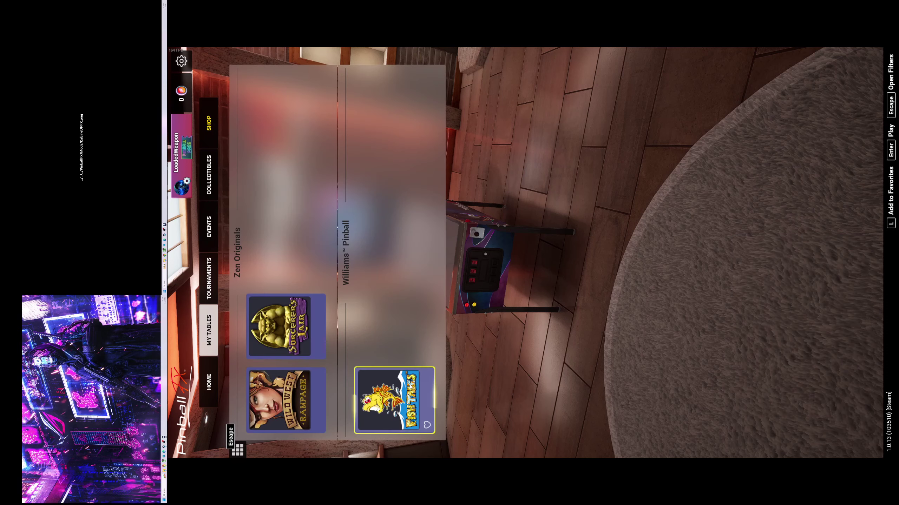
{"action": "left_click", "coordinate": [393, 399]}
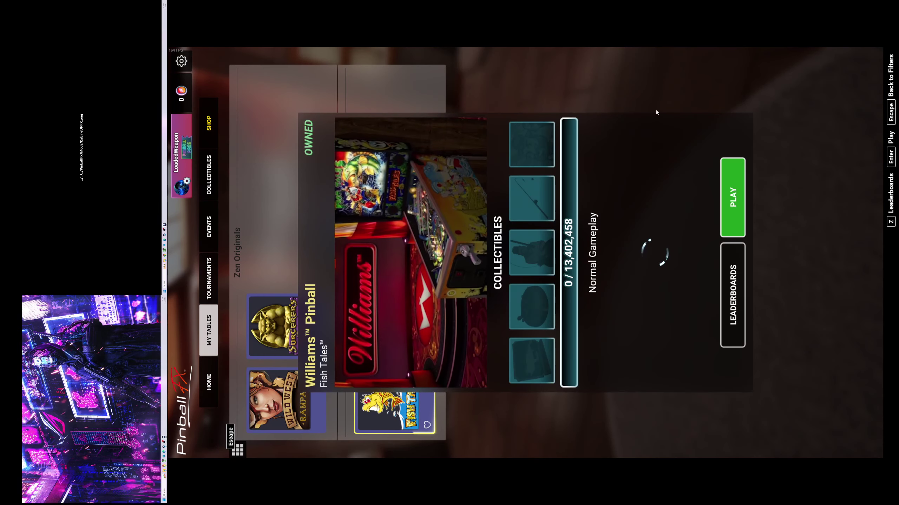
{"action": "left_click", "coordinate": [732, 198]}
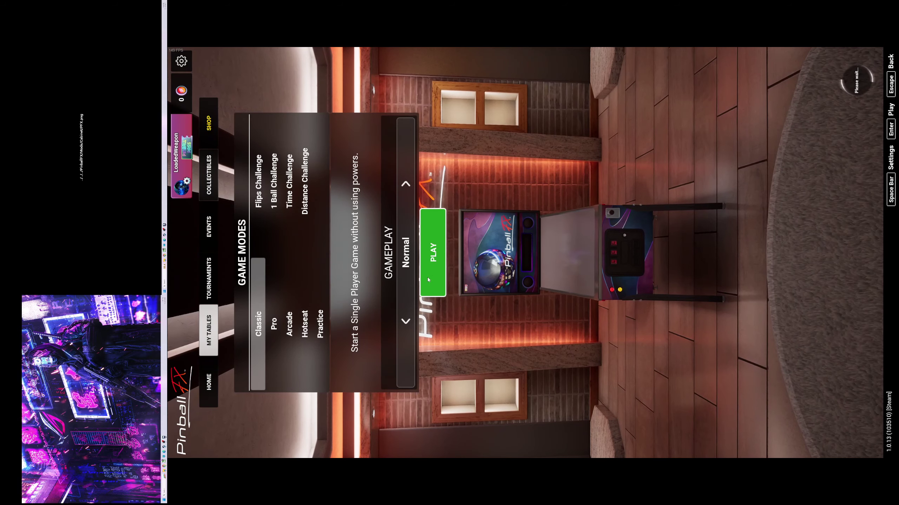
{"action": "left_click", "coordinate": [442, 250]}
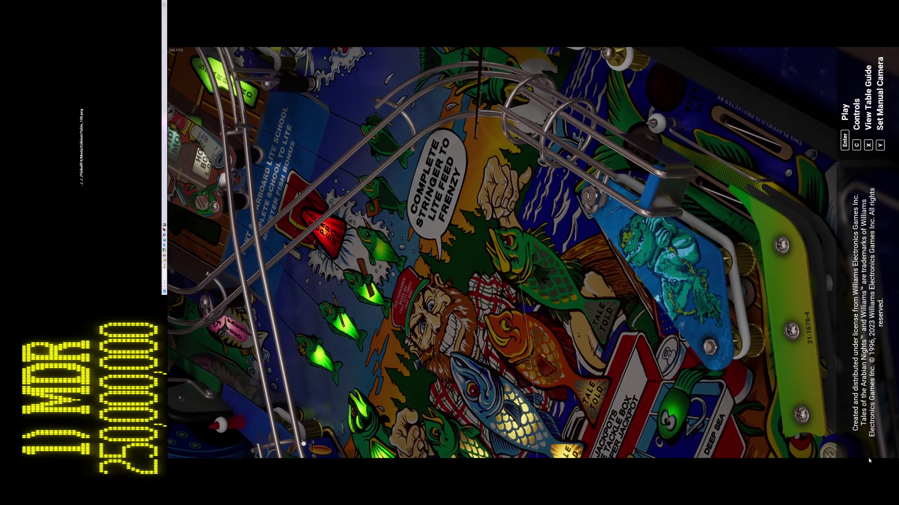
{"action": "key", "text": "Return"}
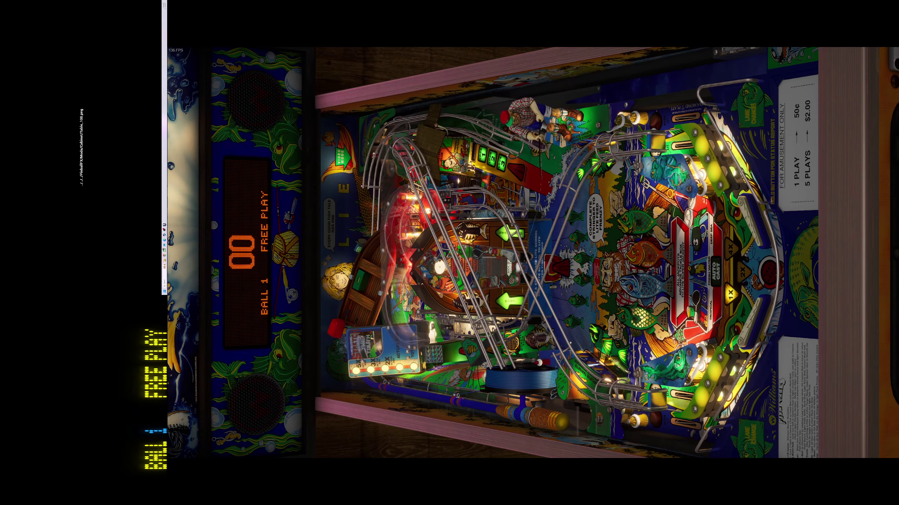
{"action": "key", "text": "c"}
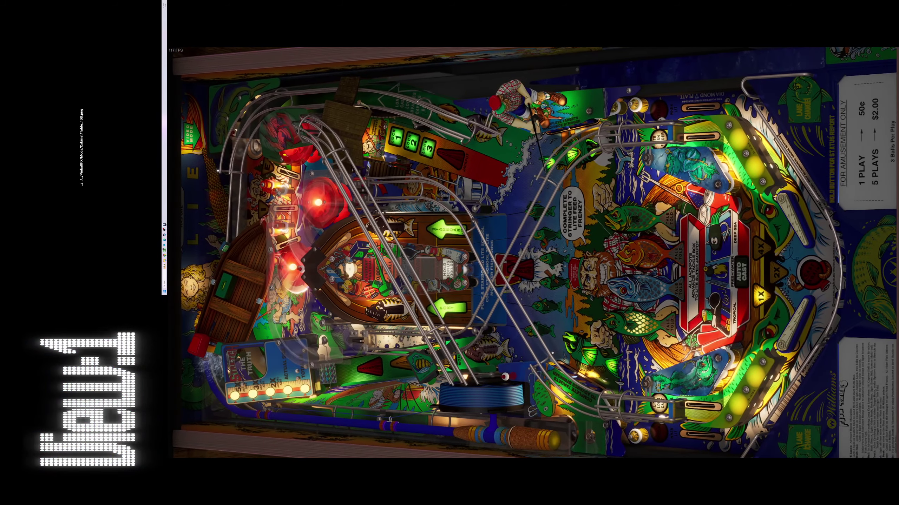
Exit the Fish Tales table and quit Pinball FX, confirming both exits.
{"action": "key", "text": "Escape"}
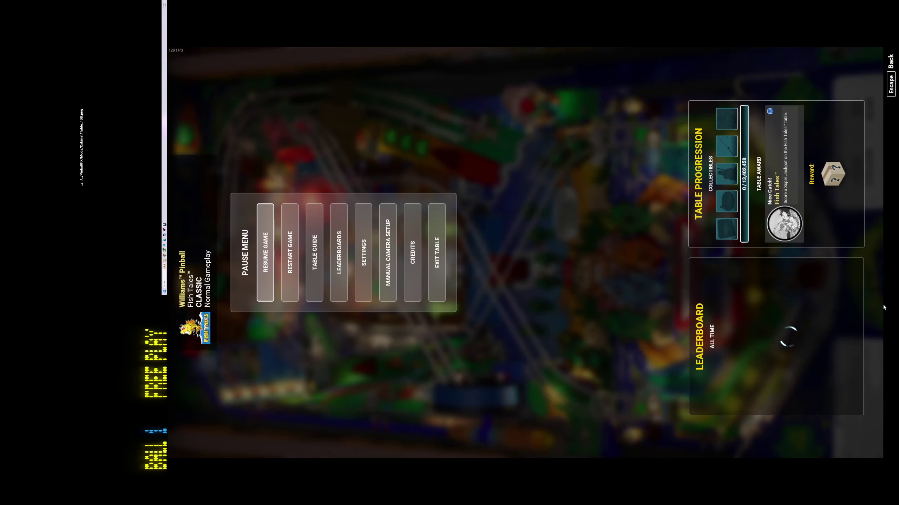
{"action": "left_click", "coordinate": [433, 283]}
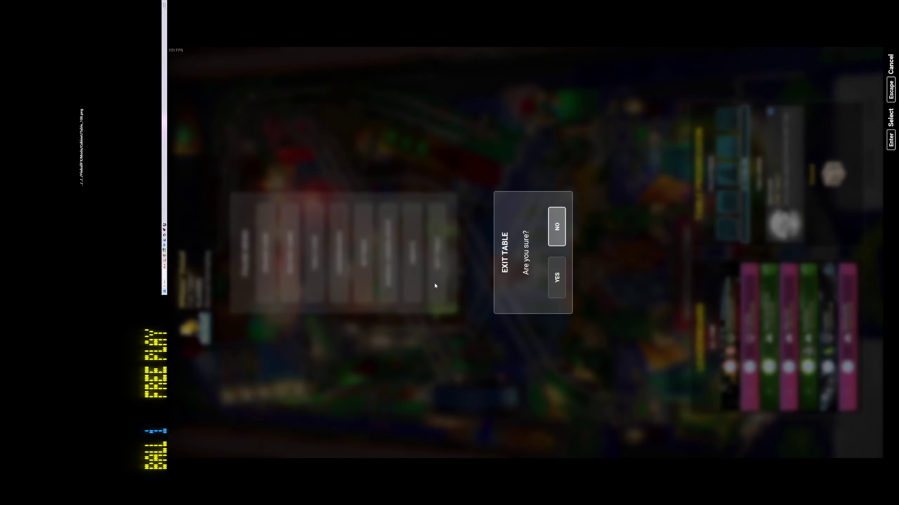
{"action": "left_click", "coordinate": [554, 280]}
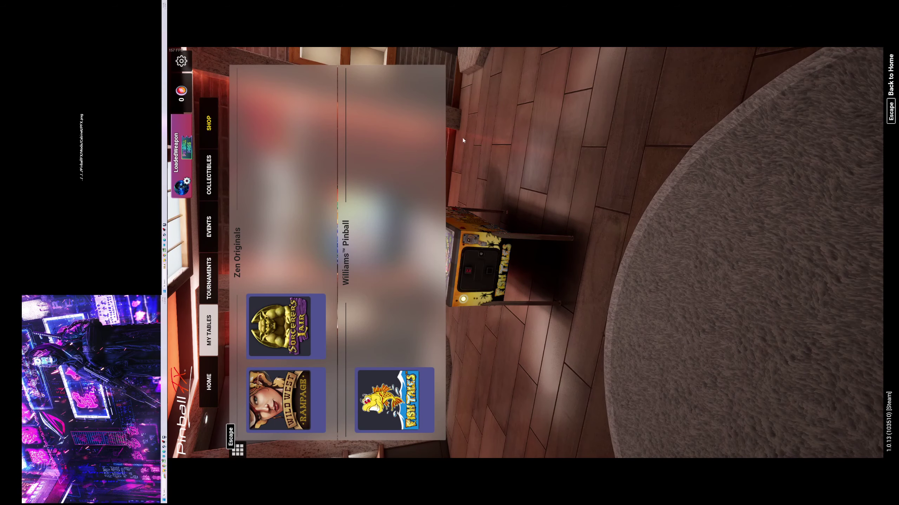
{"action": "left_click", "coordinate": [181, 60]}
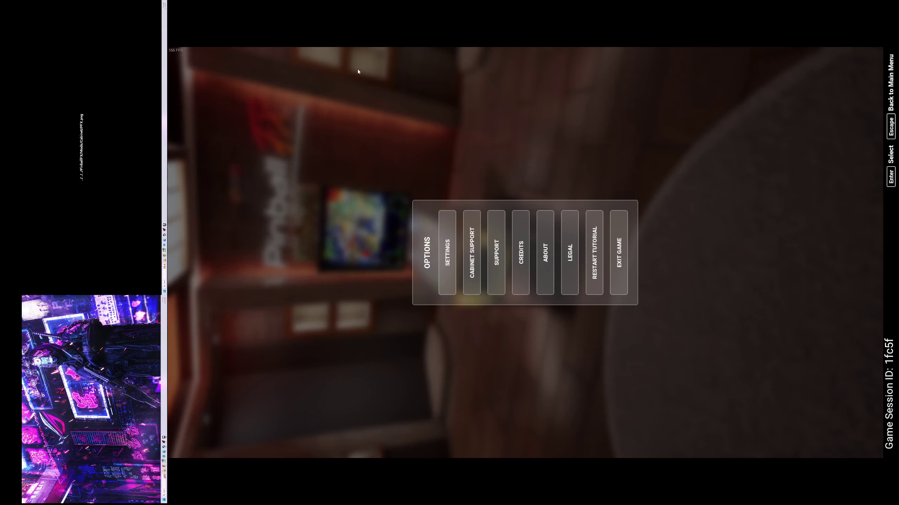
{"action": "left_click", "coordinate": [621, 271]}
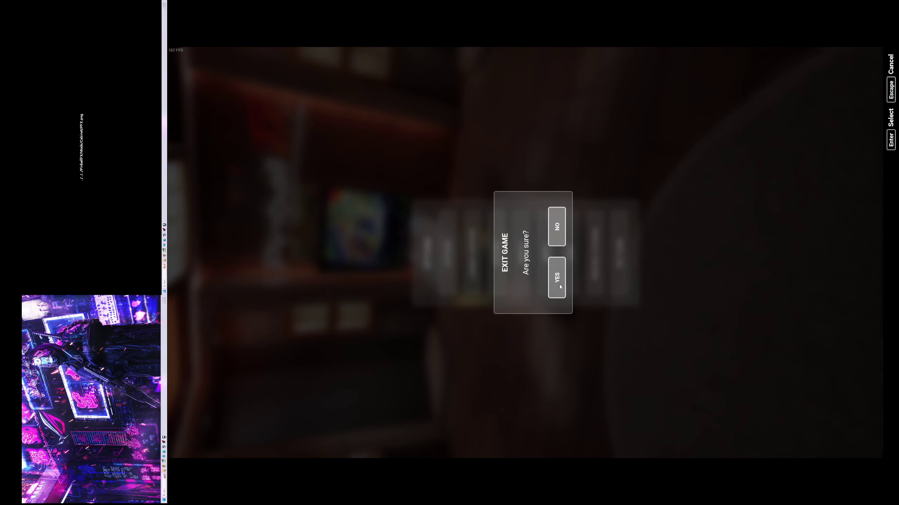
{"action": "left_click", "coordinate": [559, 284]}
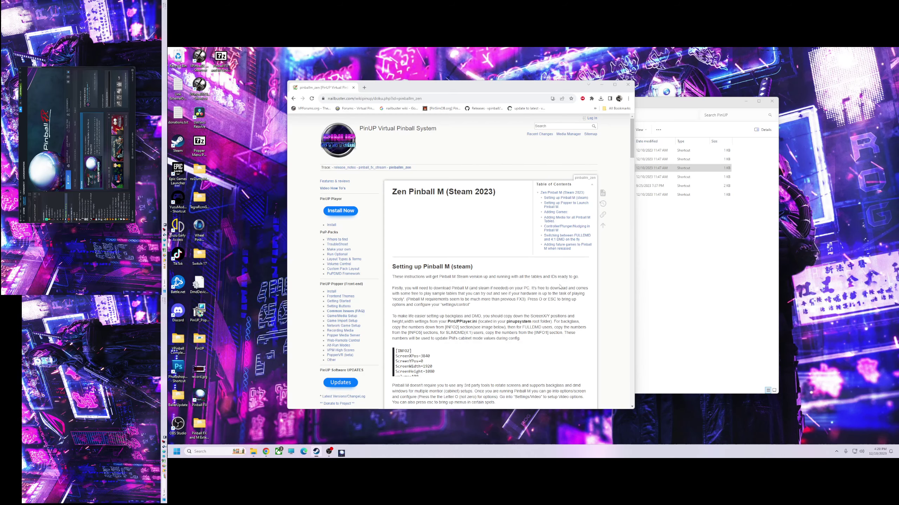
Switch to File Explorer and open DmdDevice.ini from C:\vPinball\VisualPinball\VPinMAME.
{"action": "left_click", "coordinate": [659, 104]}
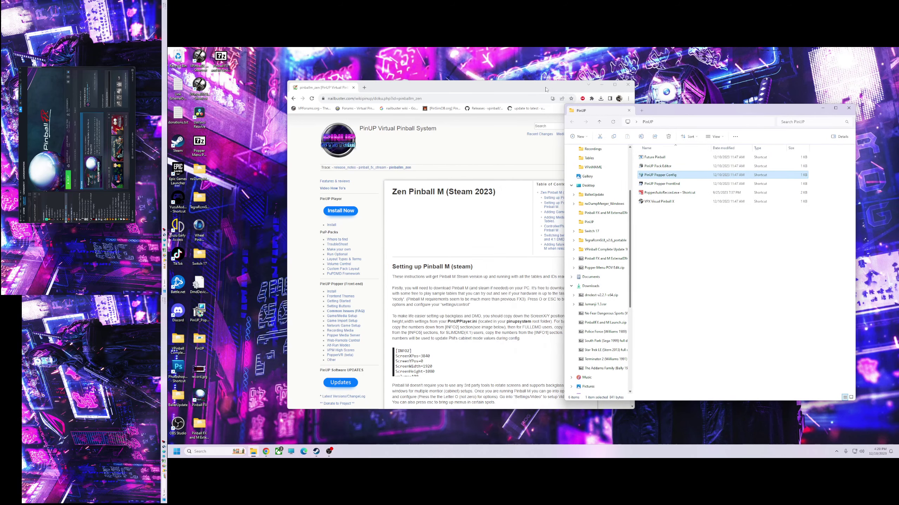
{"action": "left_click_drag", "start_coordinate": [545, 89], "coordinate": [510, 76]}
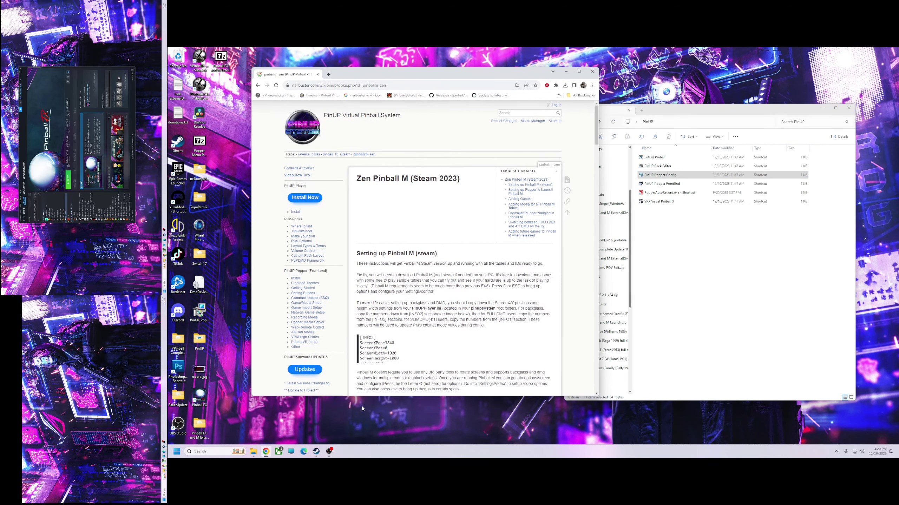
{"action": "left_click", "coordinate": [291, 453]}
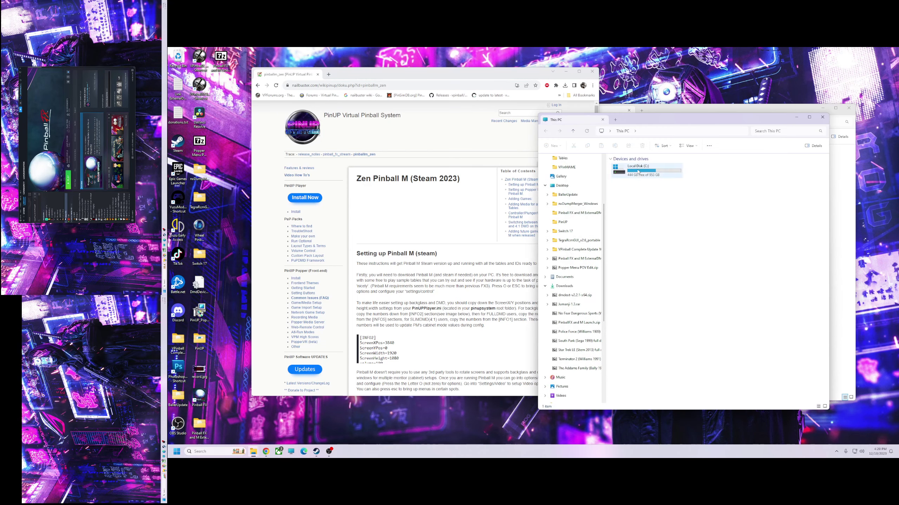
{"action": "double_click", "coordinate": [624, 201]}
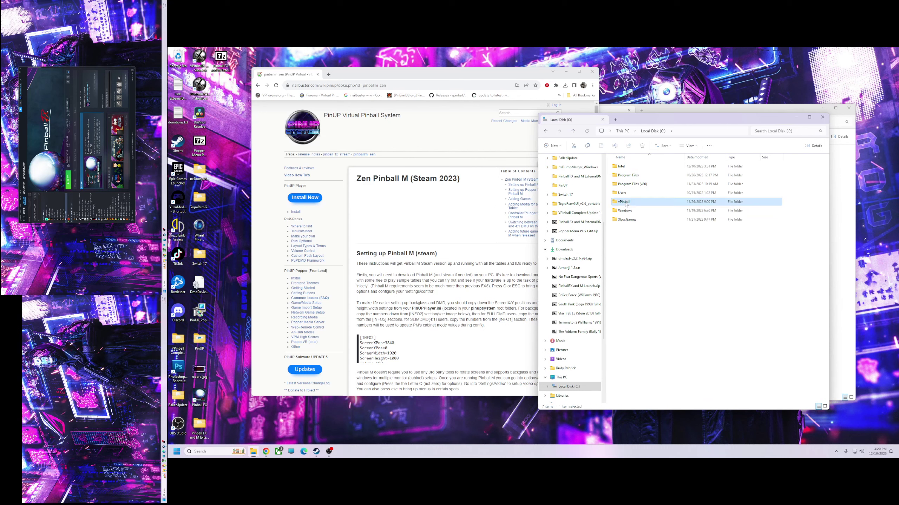
{"action": "left_click", "coordinate": [632, 190]}
{"action": "double_click", "coordinate": [632, 190]}
{"action": "double_click", "coordinate": [624, 230]}
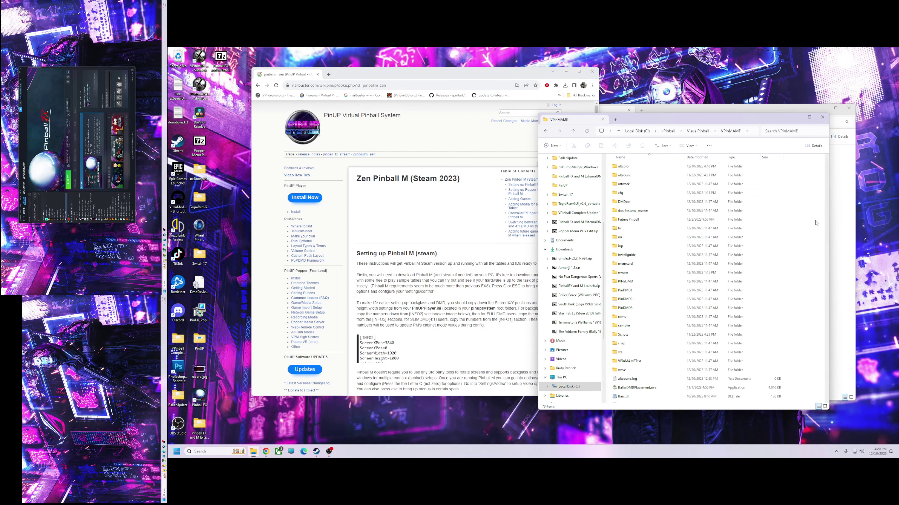
{"action": "scroll", "coordinate": [633, 336], "scroll_direction": "down", "scroll_amount": 3}
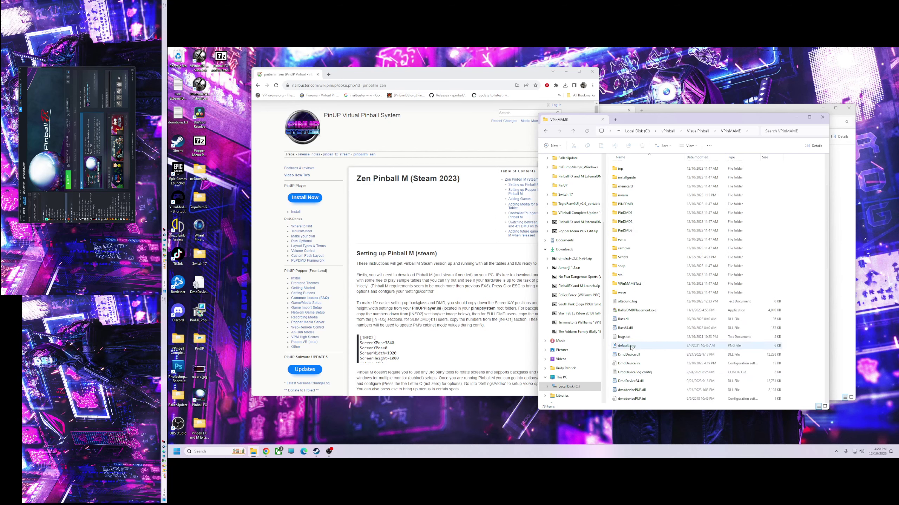
{"action": "double_click", "coordinate": [626, 363]}
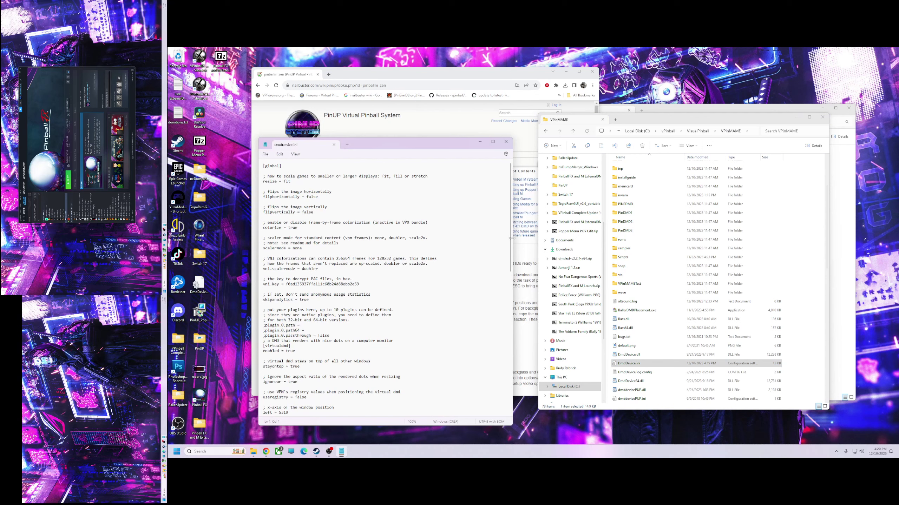
Uncomment the virtualdmd style line under Fish Tales [108], remove the blank line above it, and save and close DmdDevice.ini.
{"action": "left_click_drag", "start_coordinate": [512, 244], "coordinate": [514, 417]}
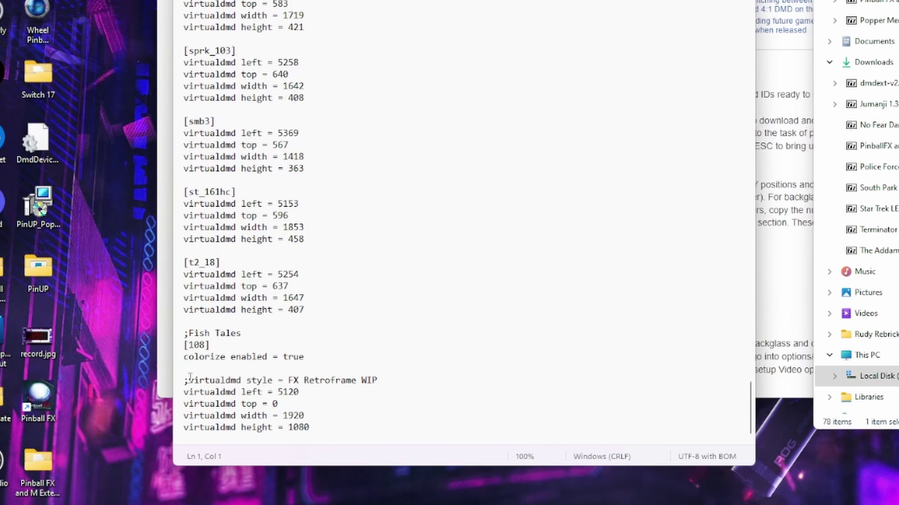
{"action": "left_click", "coordinate": [189, 382]}
{"action": "key", "text": "BackSpace"}
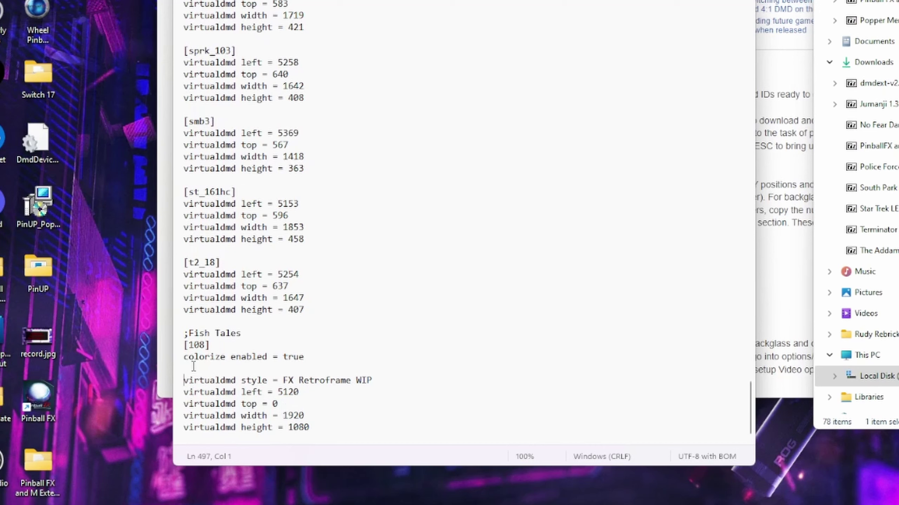
{"action": "key", "text": "BackSpace"}
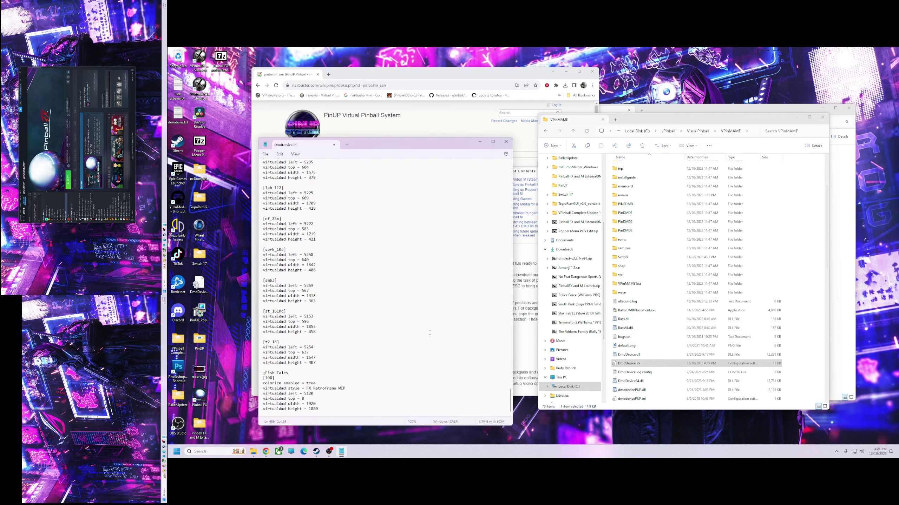
{"action": "left_click", "coordinate": [334, 145]}
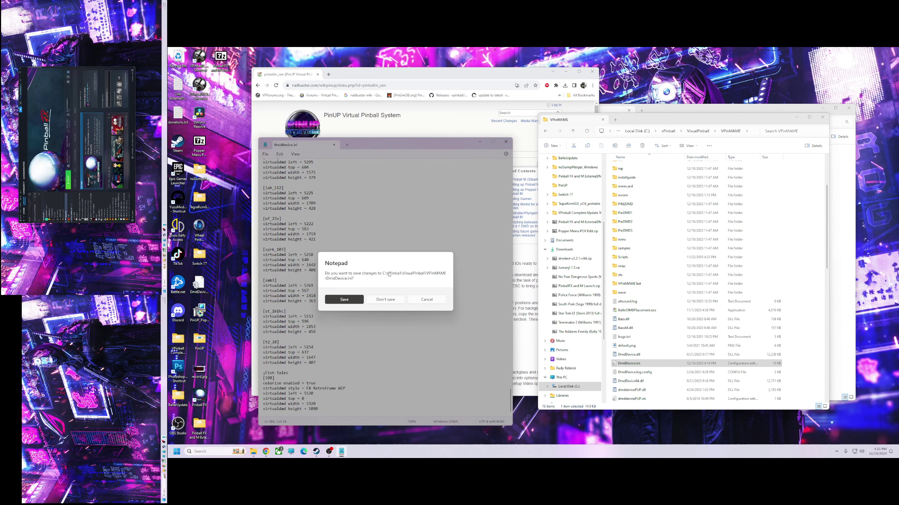
{"action": "left_click", "coordinate": [350, 301]}
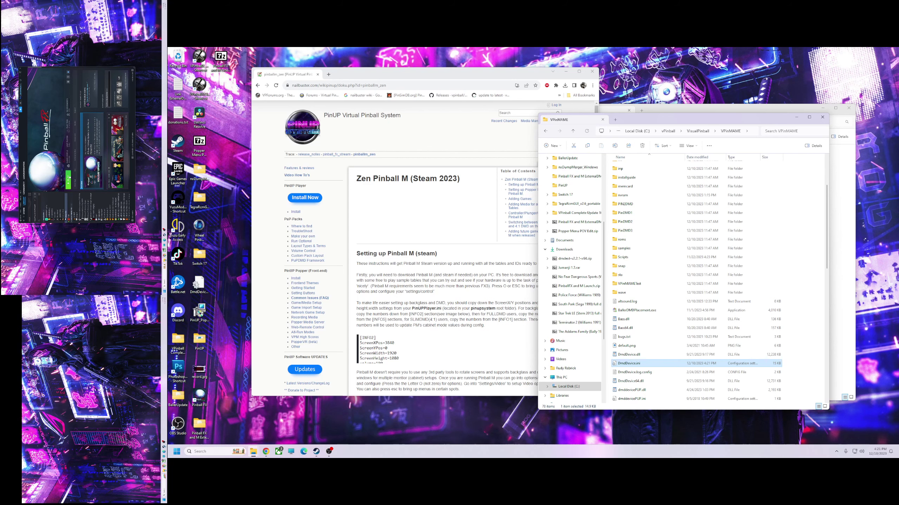
Launch Pinball FX and continue a Classic game with Normal gameplay on the Fish Tales table.
{"action": "left_click", "coordinate": [68, 180]}
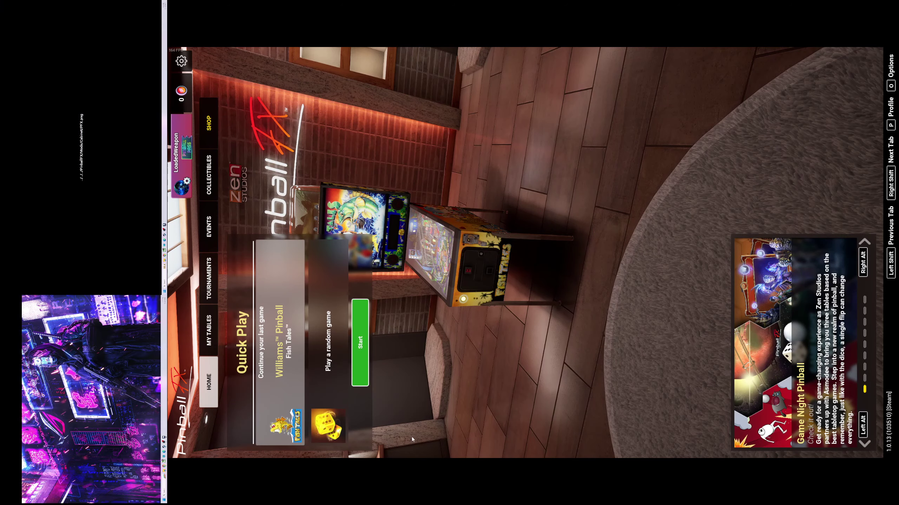
{"action": "left_click", "coordinate": [216, 340]}
{"action": "left_click", "coordinate": [421, 400]}
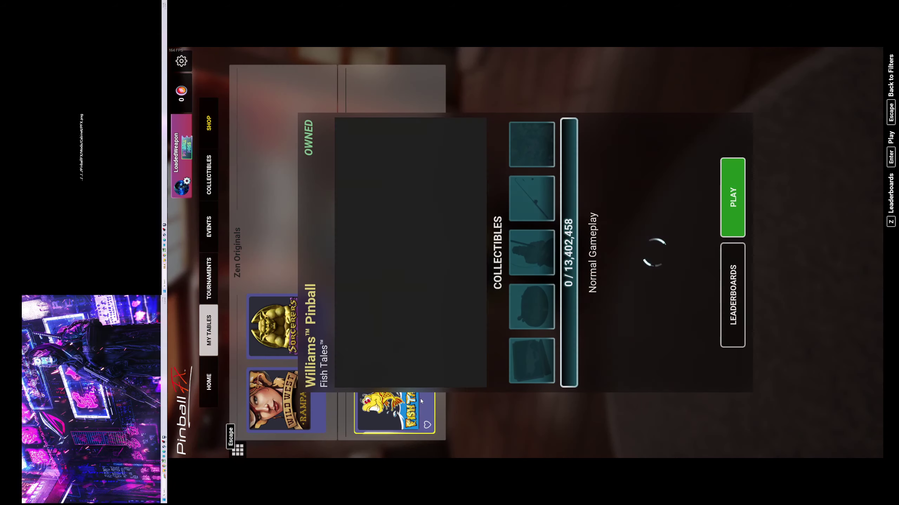
{"action": "left_click", "coordinate": [729, 195]}
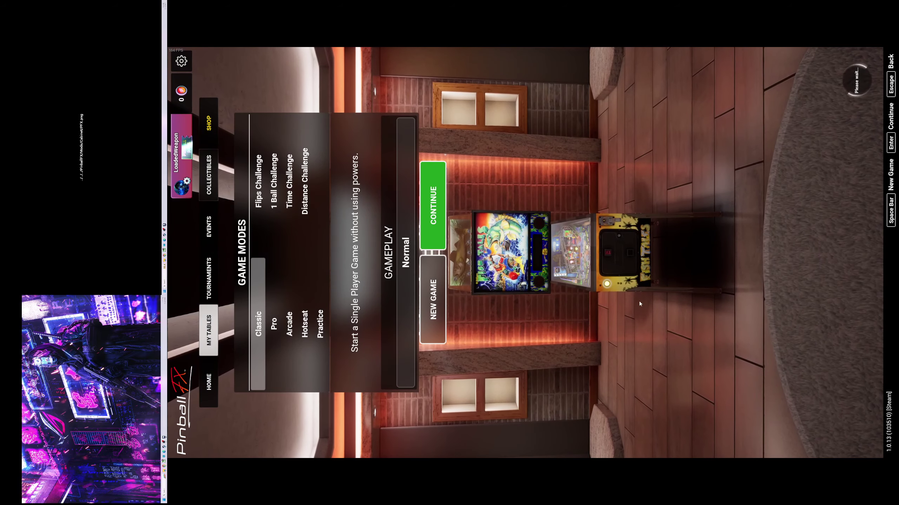
{"action": "left_click", "coordinate": [426, 230]}
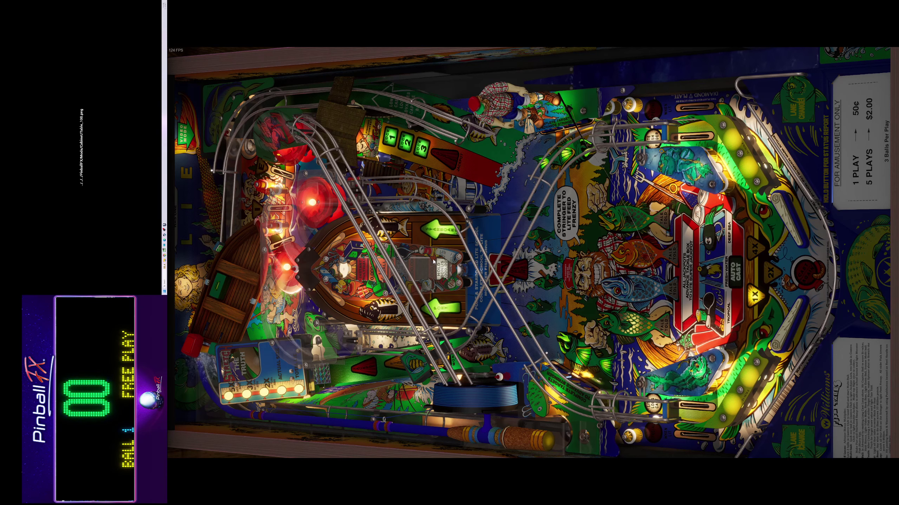
Play the first Fish Tales ball with both flippers to check the colorized DMD and its frame.
{"action": "key", "text": "Shift_R"}
{"action": "key", "text": "Shift_L"}
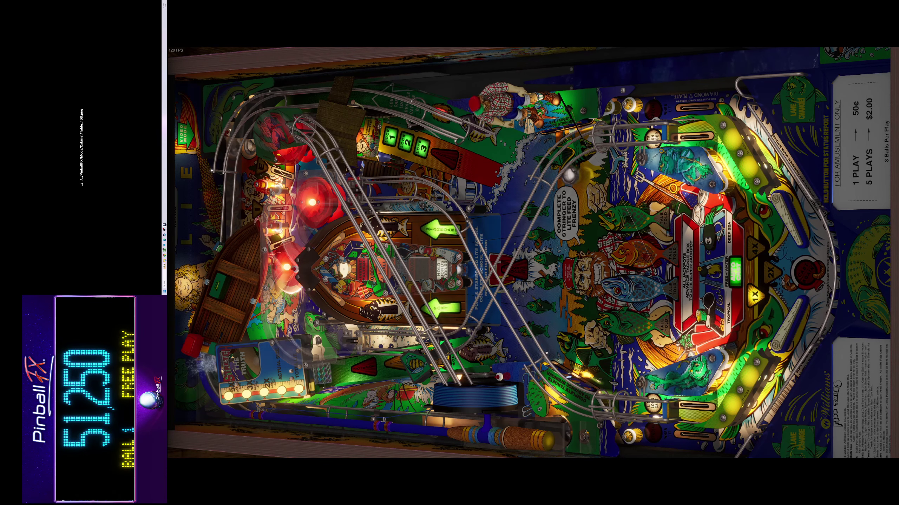
{"action": "key", "text": "Shift_L"}
{"action": "key", "text": "Shift_R"}
{"action": "key", "text": "Shift_R"}
{"action": "key", "text": "Shift_L"}
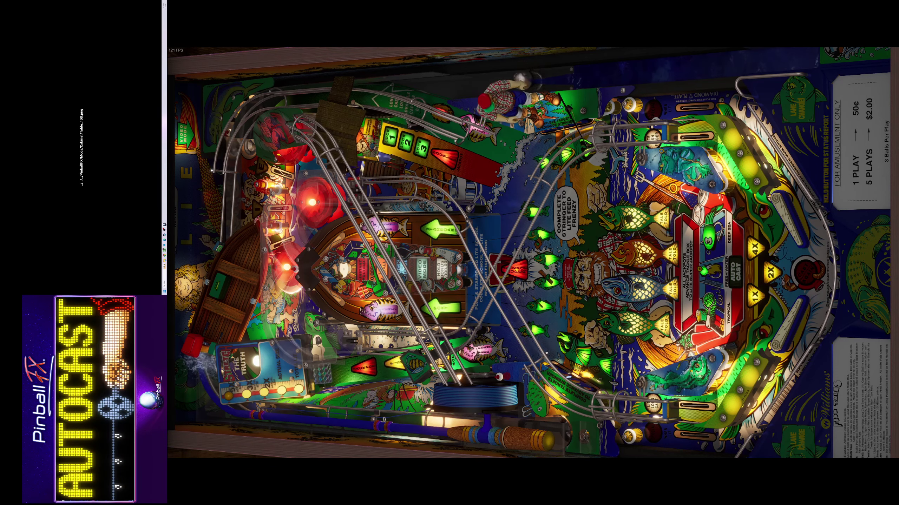
Pause the game, exit the Fish Tales table and quit Pinball FX, confirming both exits.
{"action": "key", "text": "Escape"}
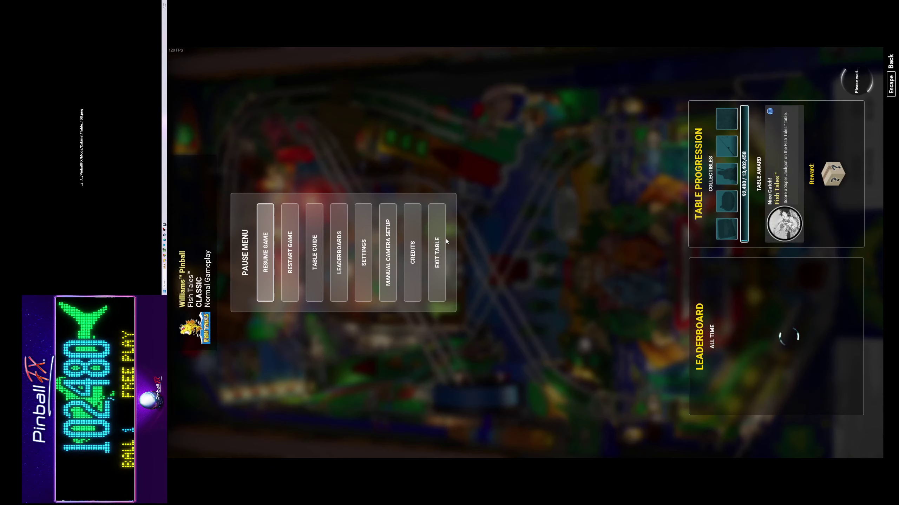
{"action": "left_click", "coordinate": [433, 255]}
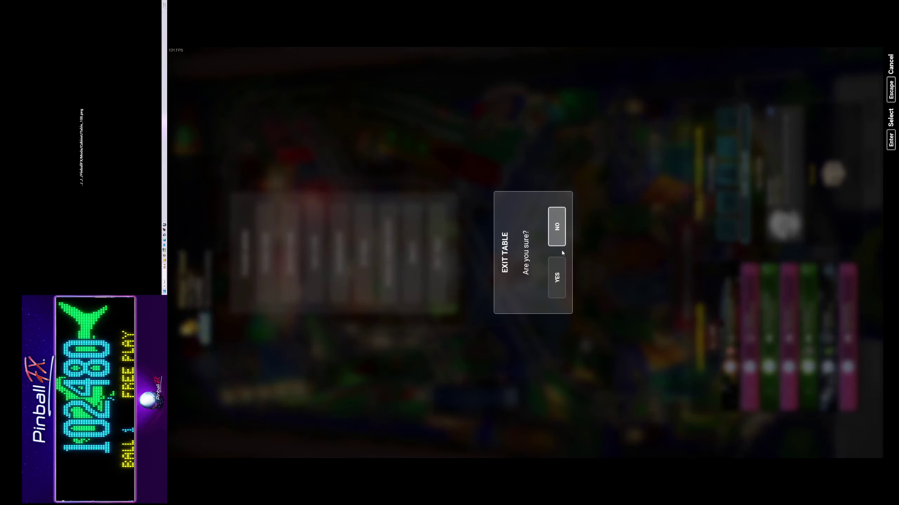
{"action": "key", "text": "Return"}
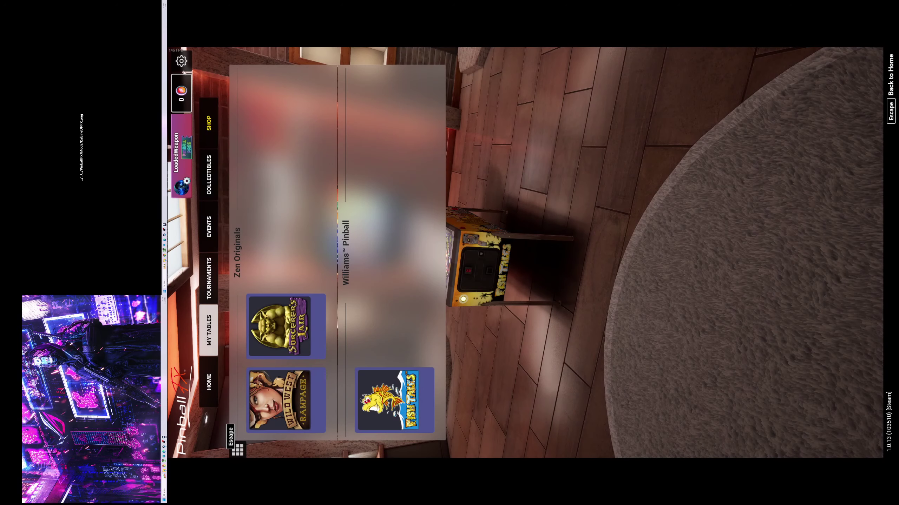
{"action": "left_click", "coordinate": [182, 62]}
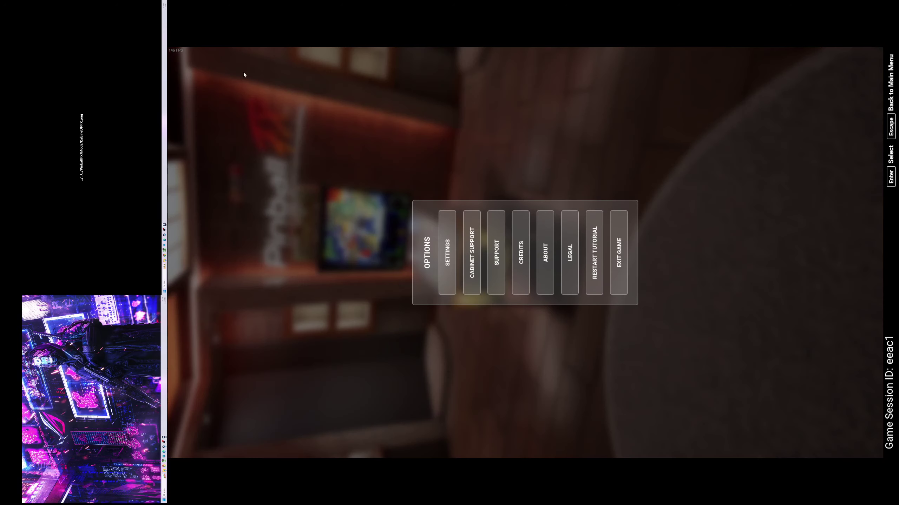
{"action": "left_click", "coordinate": [619, 280]}
{"action": "left_click", "coordinate": [558, 294]}
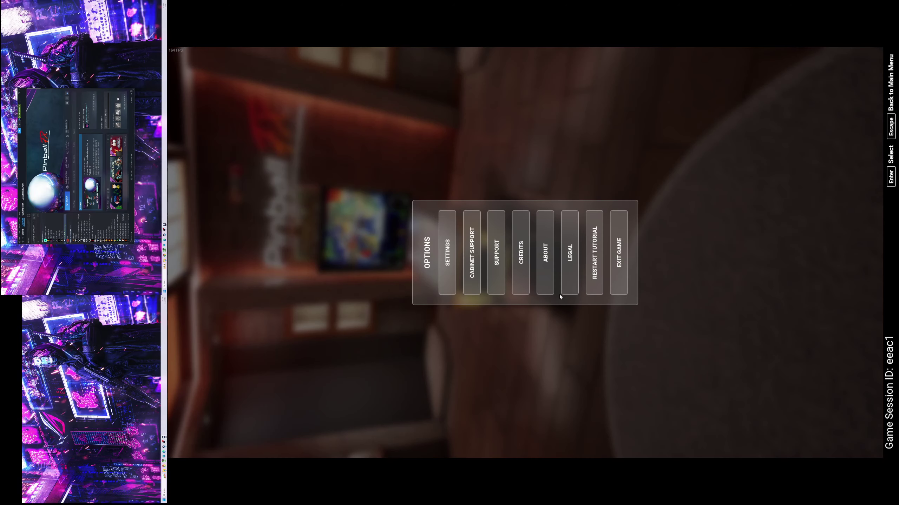
Reopen DmdDevice.ini from the VPinMAME folder and insert a blank line above the FX Retroframe WIP style block.
{"action": "left_click_drag", "start_coordinate": [698, 111], "coordinate": [673, 79]}
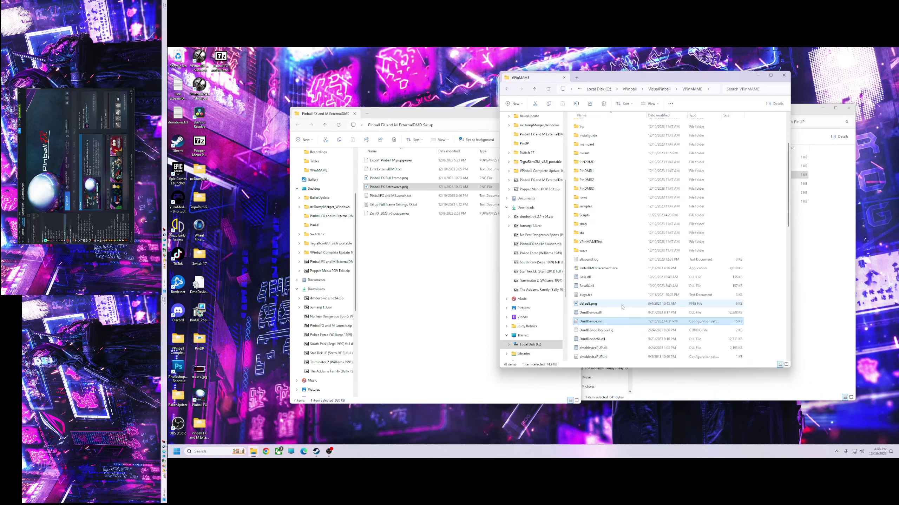
{"action": "double_click", "coordinate": [590, 321]}
{"action": "scroll", "coordinate": [501, 210], "scroll_direction": "down", "scroll_amount": 20}
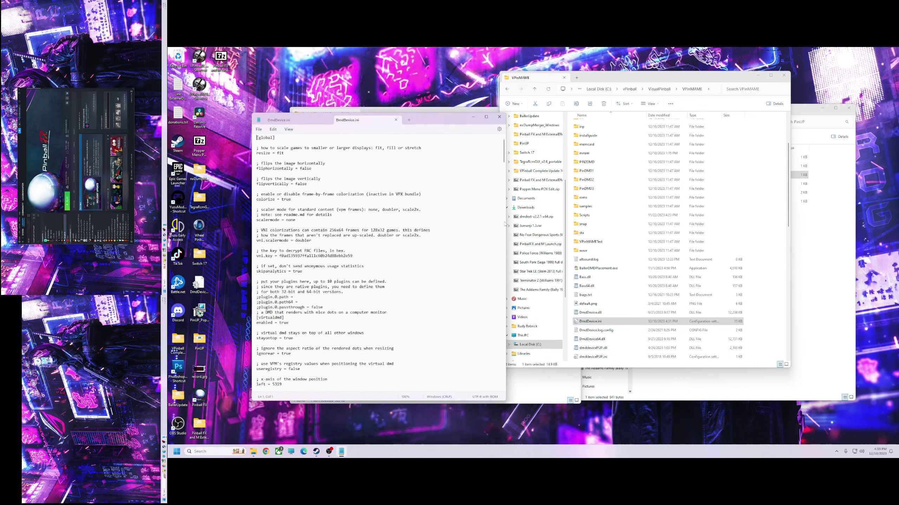
{"action": "scroll", "coordinate": [496, 329], "scroll_direction": "down", "scroll_amount": 5}
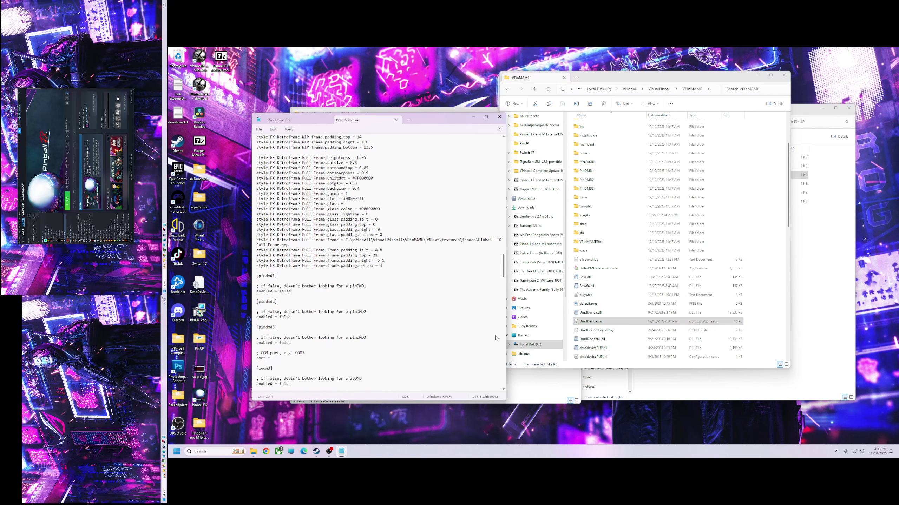
{"action": "scroll", "coordinate": [503, 322], "scroll_direction": "up", "scroll_amount": 10}
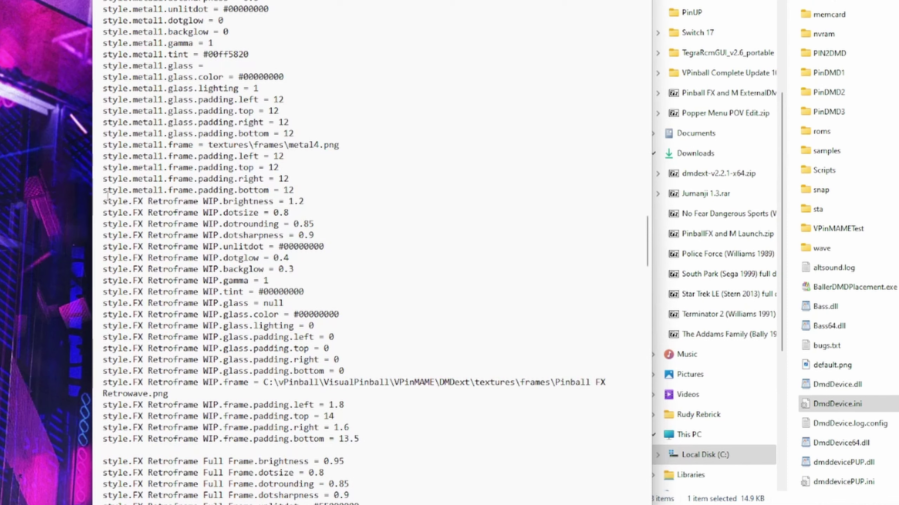
{"action": "key", "text": "Return"}
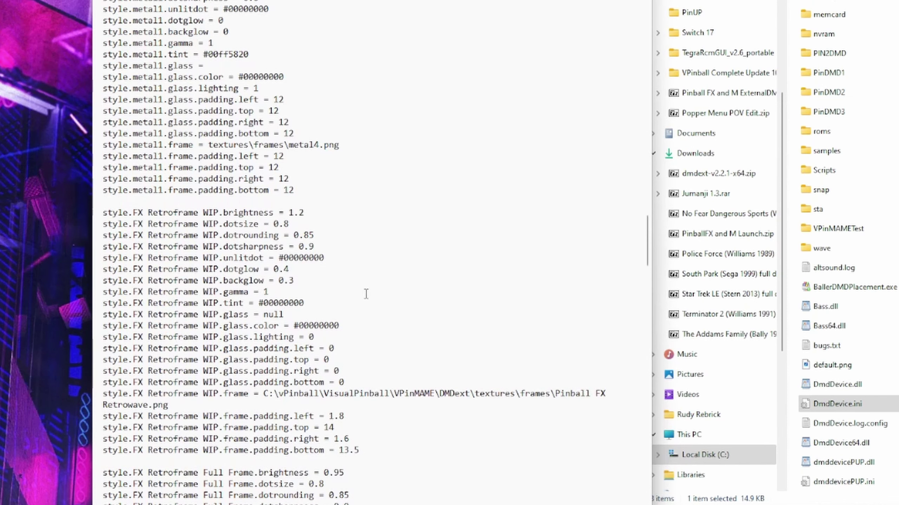
Set the FX Retroframe WIP left frame padding to 1.6, adjust its right and bottom padding, and save and close DmdDevice.ini.
{"action": "scroll", "coordinate": [437, 450], "scroll_direction": "down", "scroll_amount": 3}
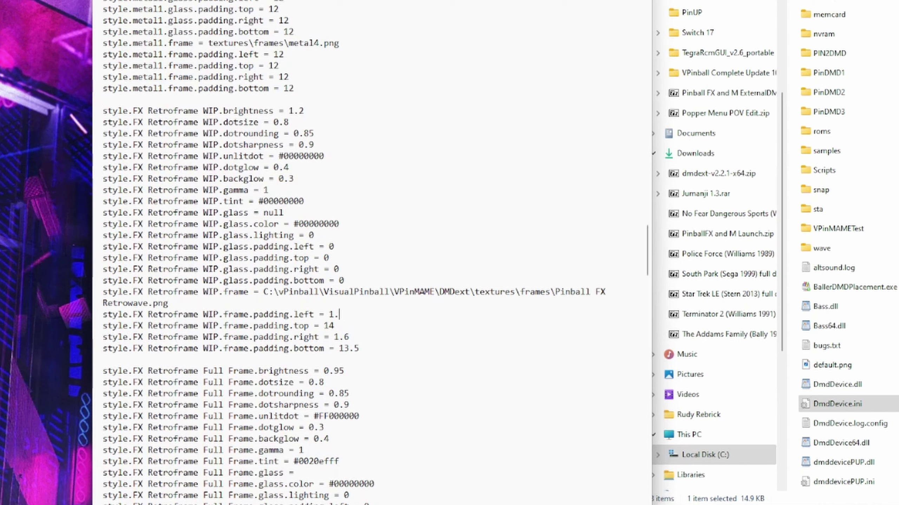
{"action": "type", "text": "6"}
{"action": "left_click", "coordinate": [351, 338]}
{"action": "key", "text": "BackSpace"}
{"action": "left_click", "coordinate": [359, 349]}
{"action": "key", "text": "BackSpace"}
{"action": "key", "text": "ctrl+w"}
{"action": "left_click", "coordinate": [337, 299]}
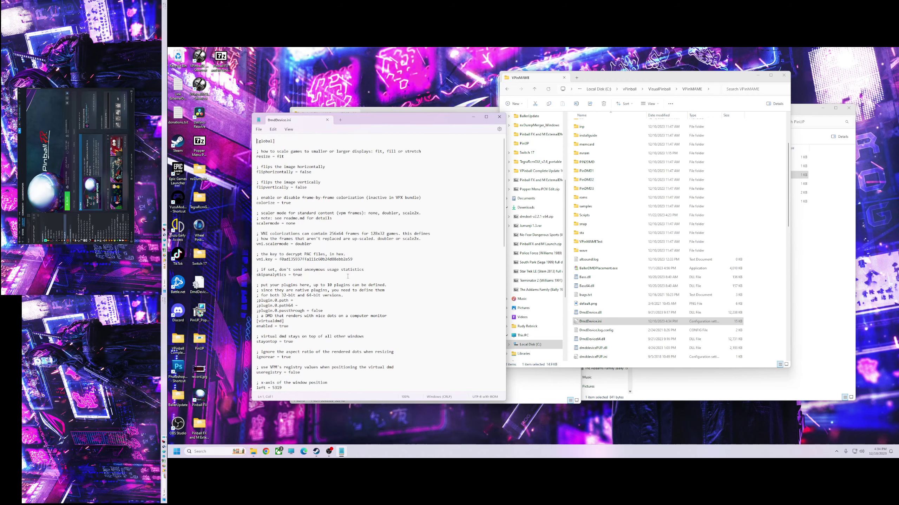
{"action": "left_click", "coordinate": [327, 120]}
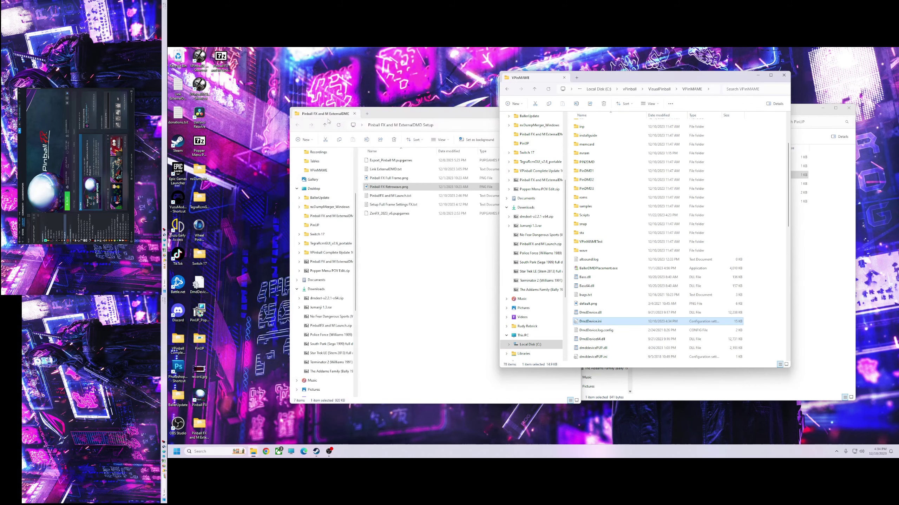
Launch Pinball FX from Steam again to check the adjusted DMD frame on Fish Tales.
{"action": "left_click", "coordinate": [436, 283]}
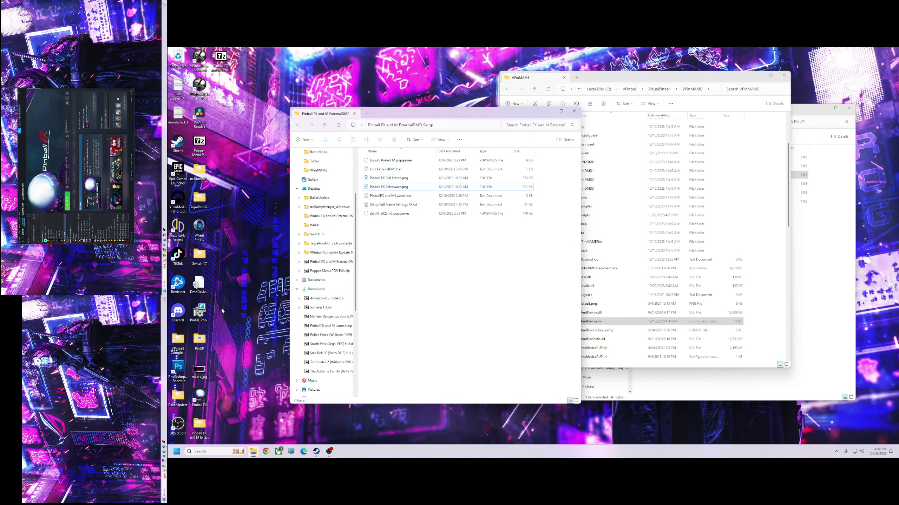
{"action": "left_click", "coordinate": [67, 201]}
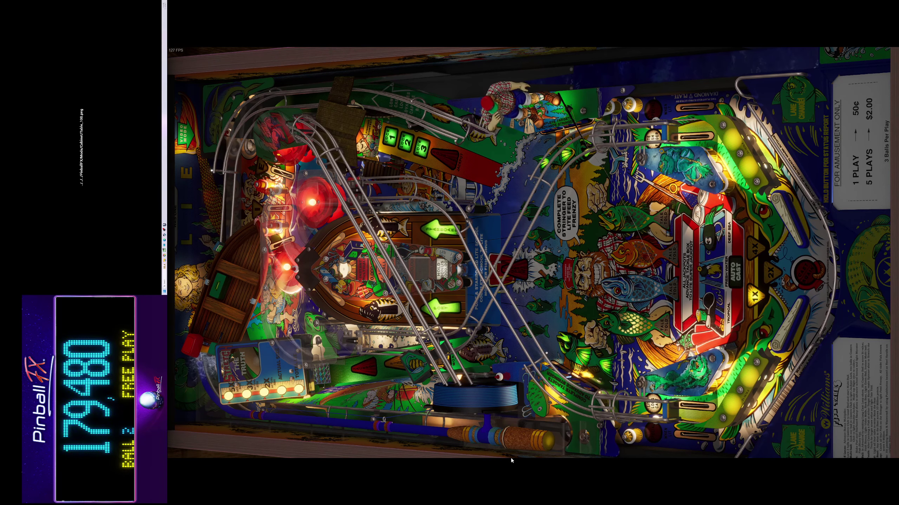
Exit the Fish Tales table and quit Pinball FX, confirming both prompts.
{"action": "key", "text": "Escape"}
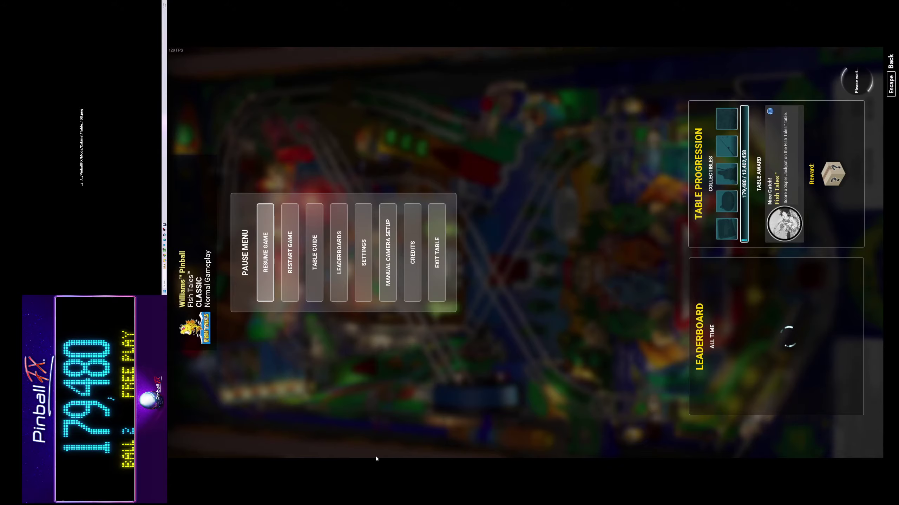
{"action": "left_click", "coordinate": [437, 227]}
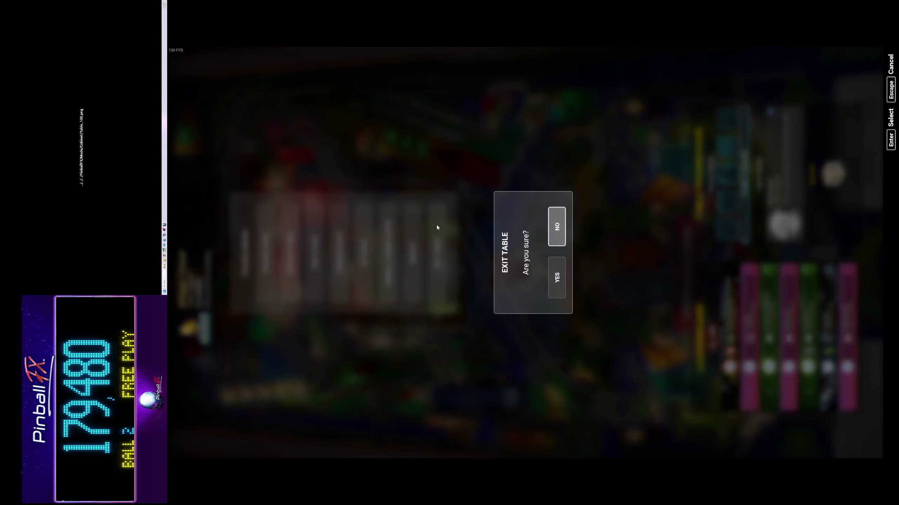
{"action": "left_click", "coordinate": [557, 268]}
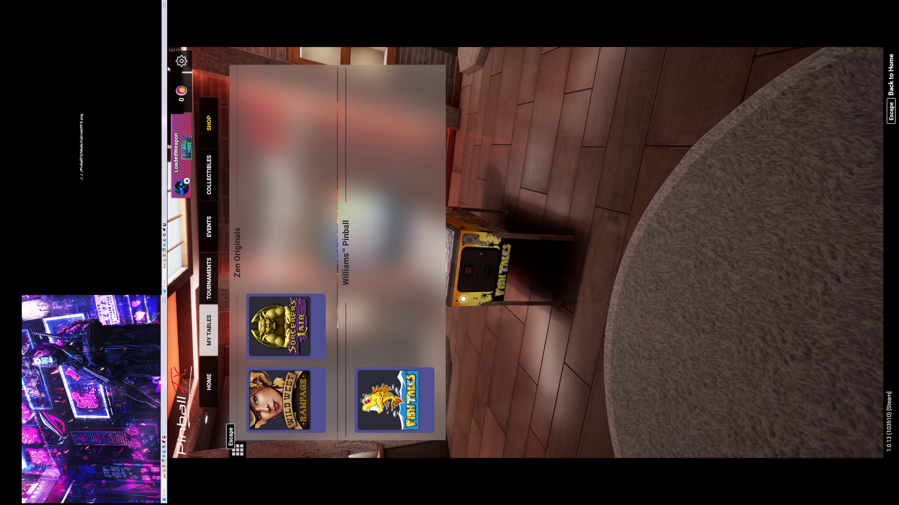
{"action": "left_click", "coordinate": [170, 68]}
{"action": "left_click", "coordinate": [623, 229]}
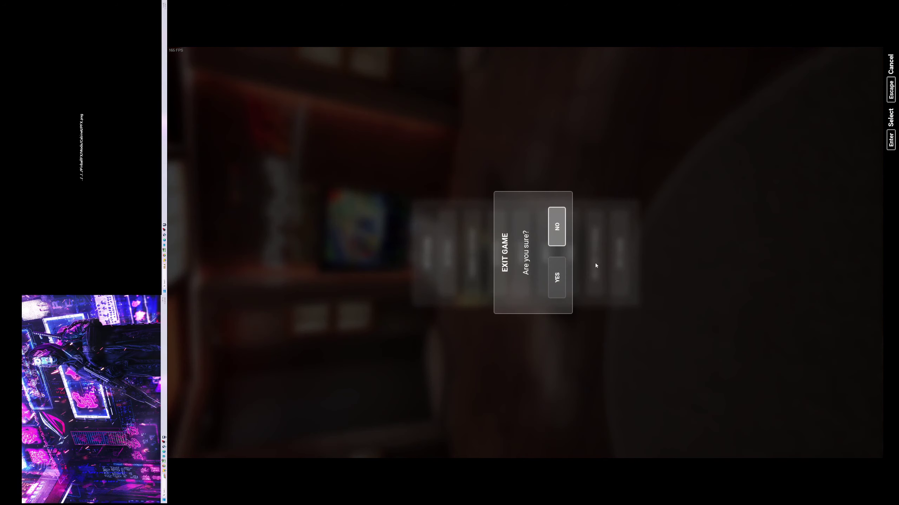
{"action": "left_click", "coordinate": [564, 281]}
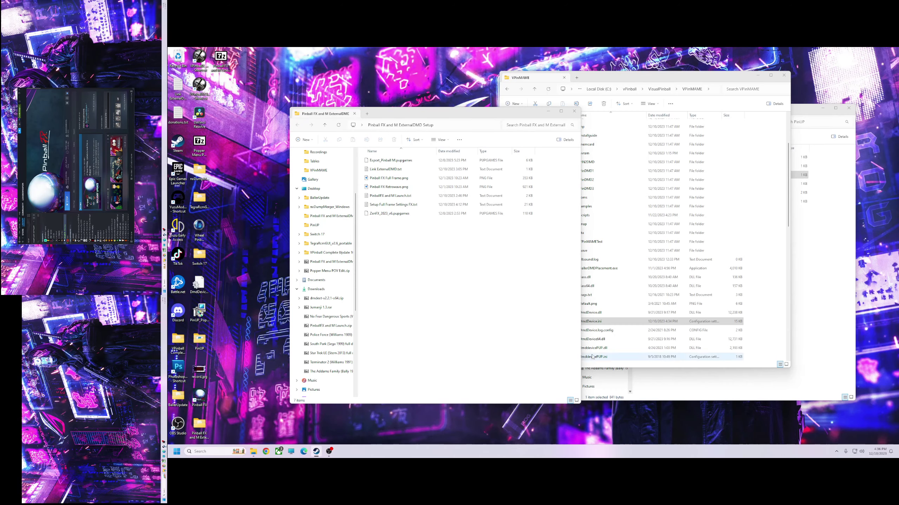
Open DmdDevice.ini and comment out the virtualdmd style line under Fish Tales [108] with a semicolon.
{"action": "double_click", "coordinate": [590, 321]}
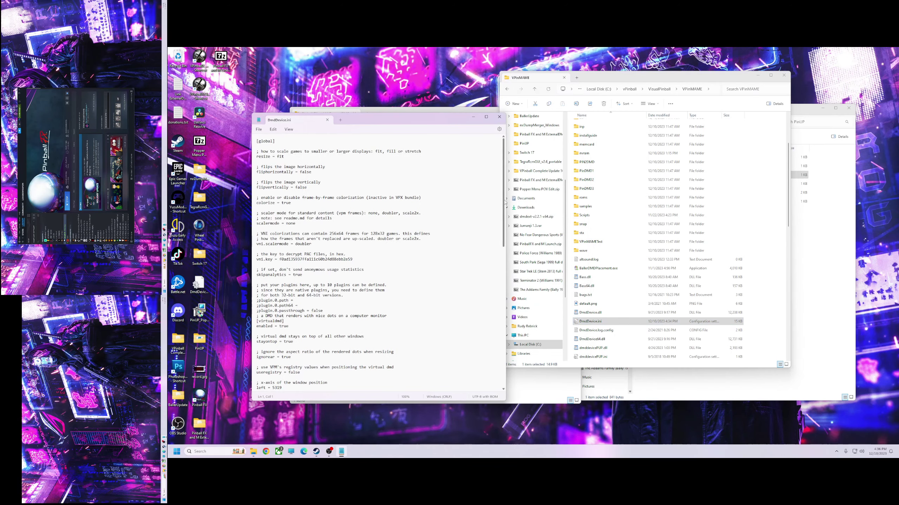
{"action": "left_click_drag", "start_coordinate": [503, 202], "coordinate": [505, 395]}
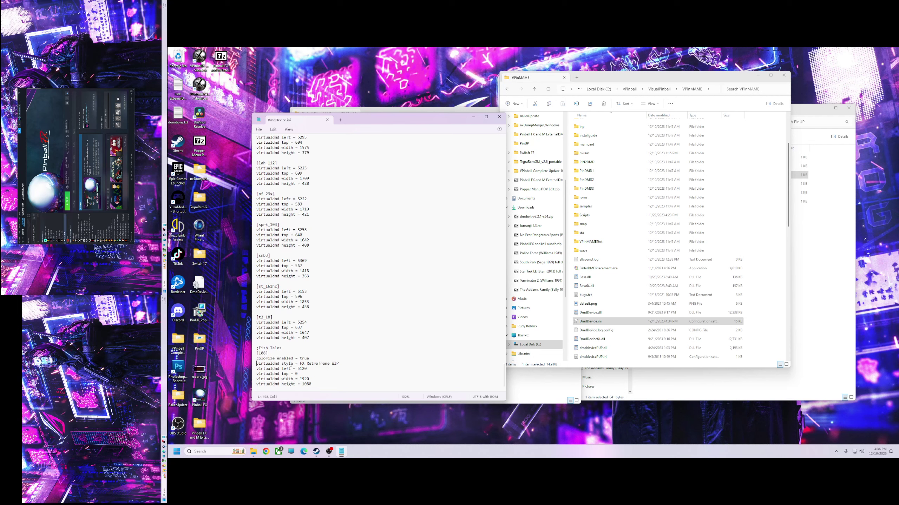
{"action": "type", "text": "'"}
{"action": "key", "text": "BackSpace"}
{"action": "type", "text": ";"}
{"action": "scroll", "coordinate": [319, 361], "scroll_direction": "up", "scroll_amount": 7}
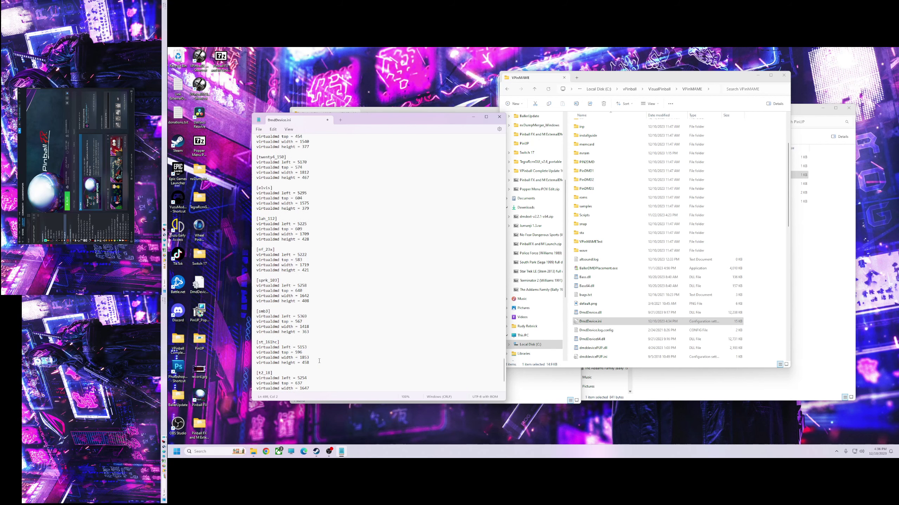
{"action": "scroll", "coordinate": [318, 375], "scroll_direction": "down", "scroll_amount": 7}
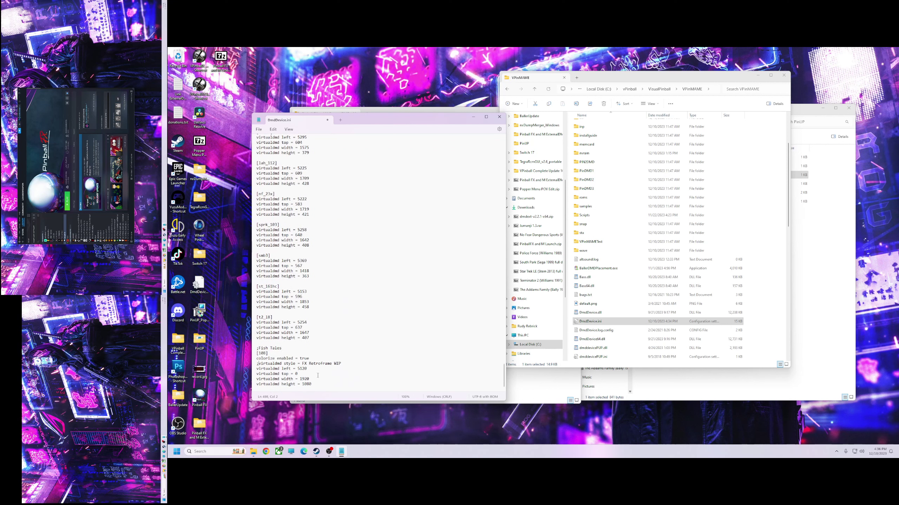
Open Setup Full Frame Settings FX.txt from the Pinball FX and M ExternalDMD Setup folder and go to its last numbered table sections.
{"action": "left_click_drag", "start_coordinate": [368, 121], "coordinate": [375, 122]}
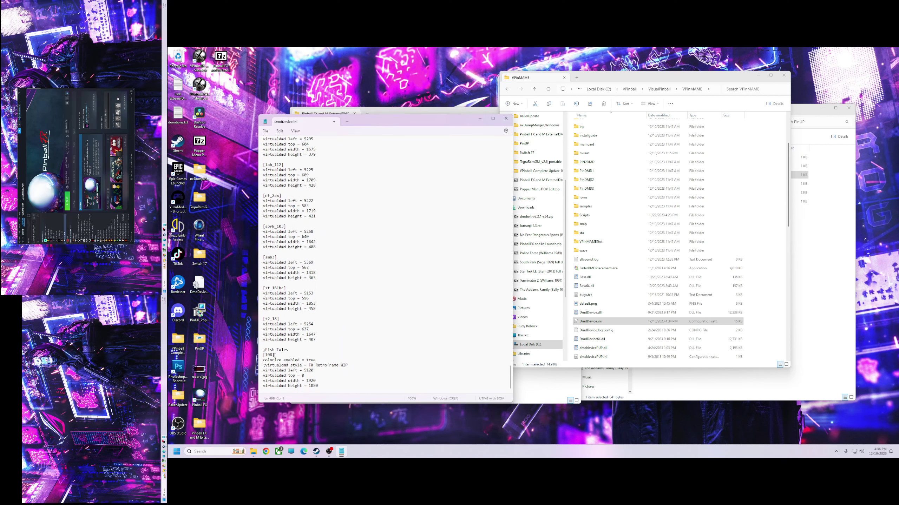
{"action": "left_click_drag", "start_coordinate": [389, 122], "coordinate": [387, 151]}
{"action": "left_click", "coordinate": [392, 115]}
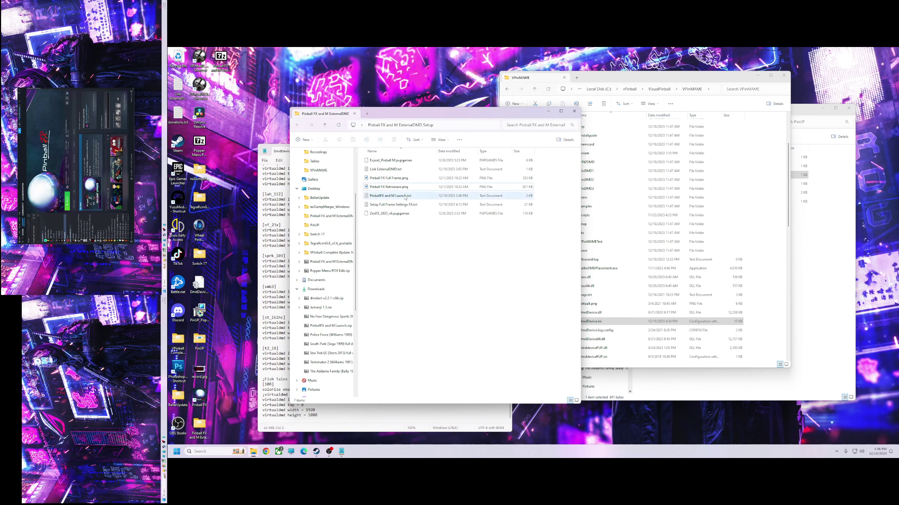
{"action": "double_click", "coordinate": [380, 205]}
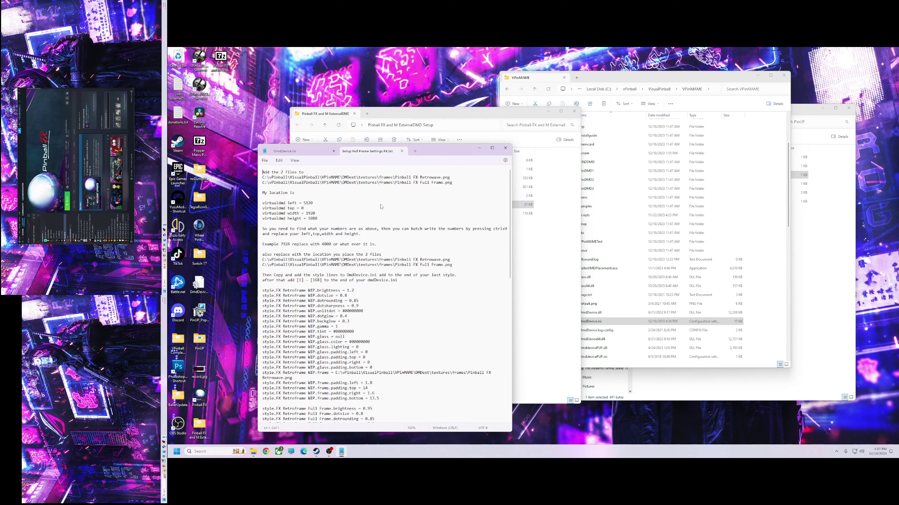
{"action": "left_click_drag", "start_coordinate": [442, 151], "coordinate": [472, 97]}
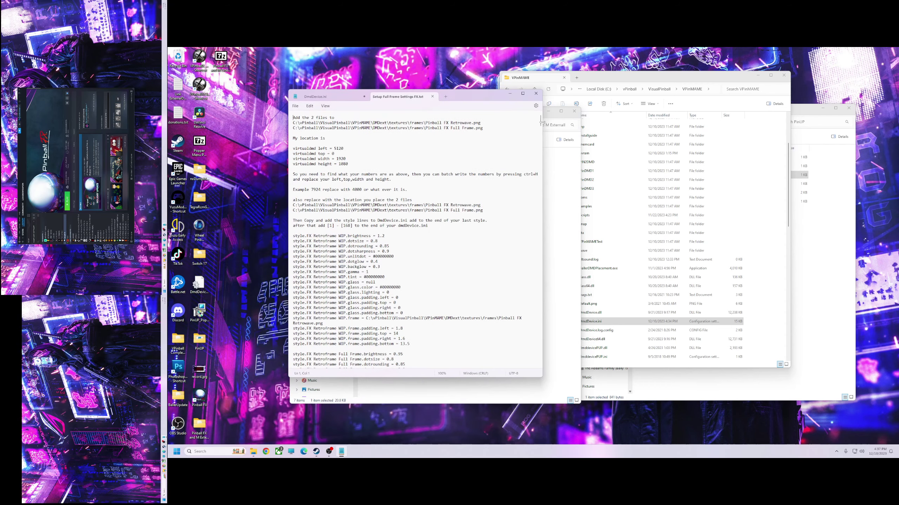
{"action": "left_click_drag", "start_coordinate": [544, 124], "coordinate": [536, 367]}
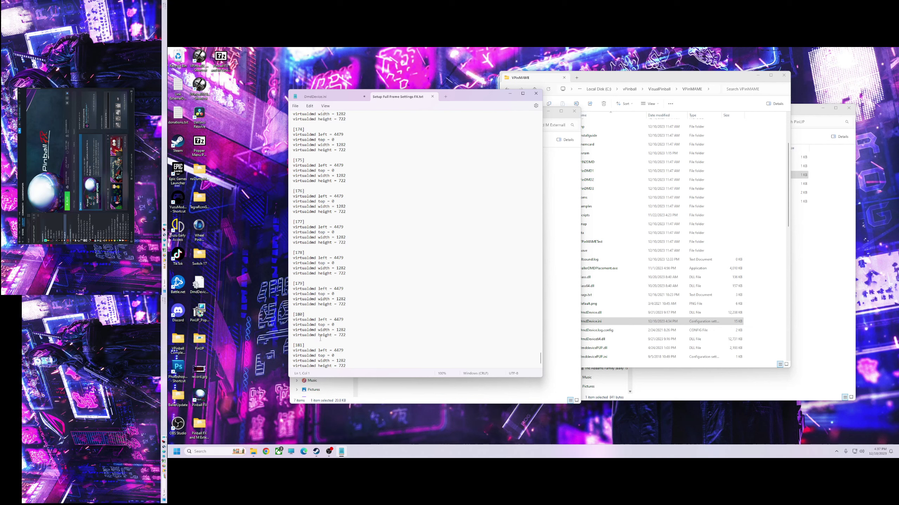
Look back through the numbered table sections of Setup Full Frame Settings FX.txt for their virtualdmd position and style entries.
{"action": "scroll", "coordinate": [320, 339], "scroll_direction": "up", "scroll_amount": 18}
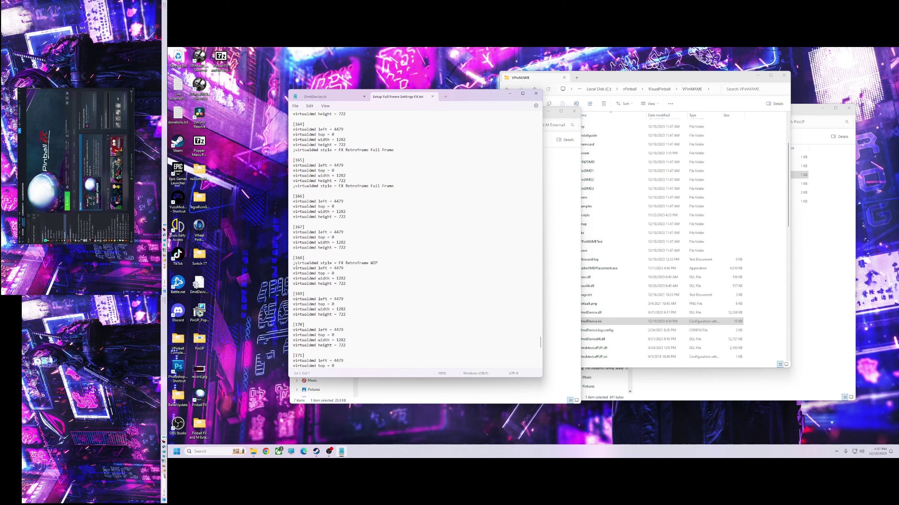
{"action": "scroll", "coordinate": [321, 314], "scroll_direction": "down", "scroll_amount": 6}
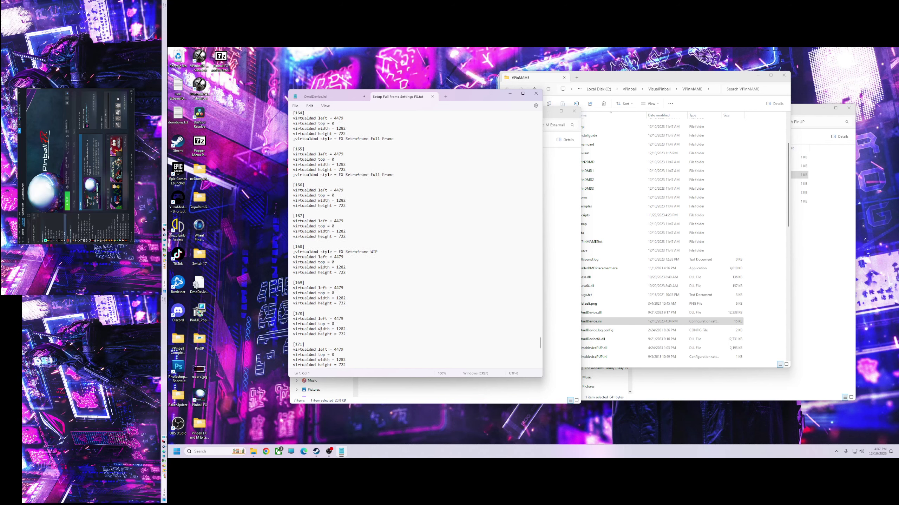
{"action": "scroll", "coordinate": [320, 333], "scroll_direction": "up", "scroll_amount": 15}
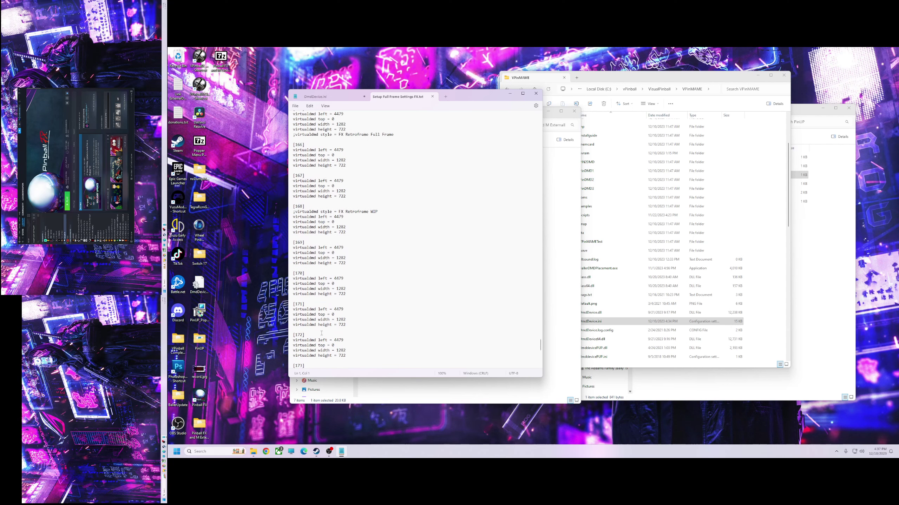
{"action": "scroll", "coordinate": [327, 332], "scroll_direction": "up", "scroll_amount": 15}
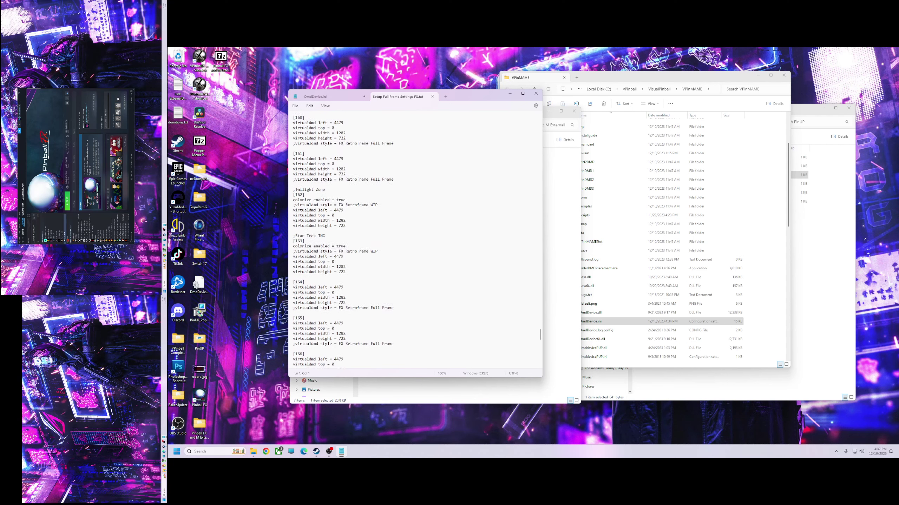
{"action": "scroll", "coordinate": [328, 334], "scroll_direction": "up", "scroll_amount": 15}
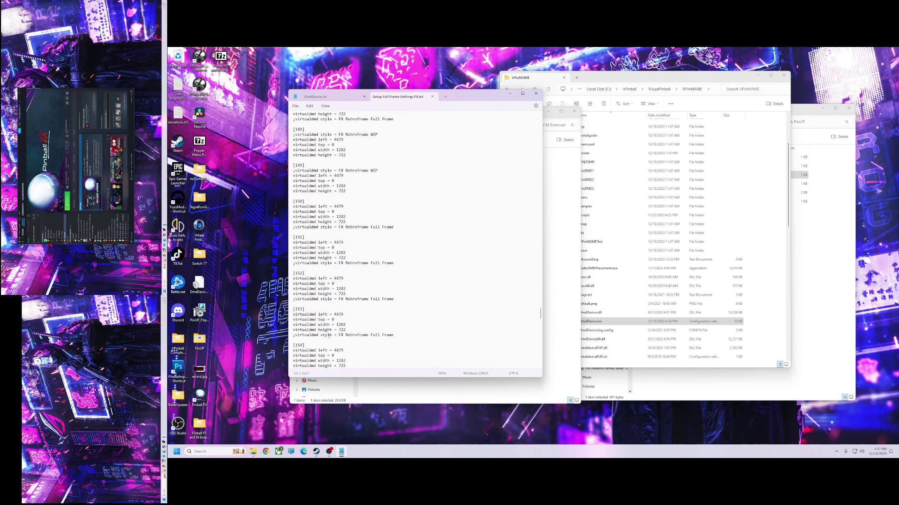
Close the Pinball FX and M ExternalDMD Setup folder and the text editor, and move the VPinMAME window clear of the PinUP folder.
{"action": "left_click", "coordinate": [559, 199]}
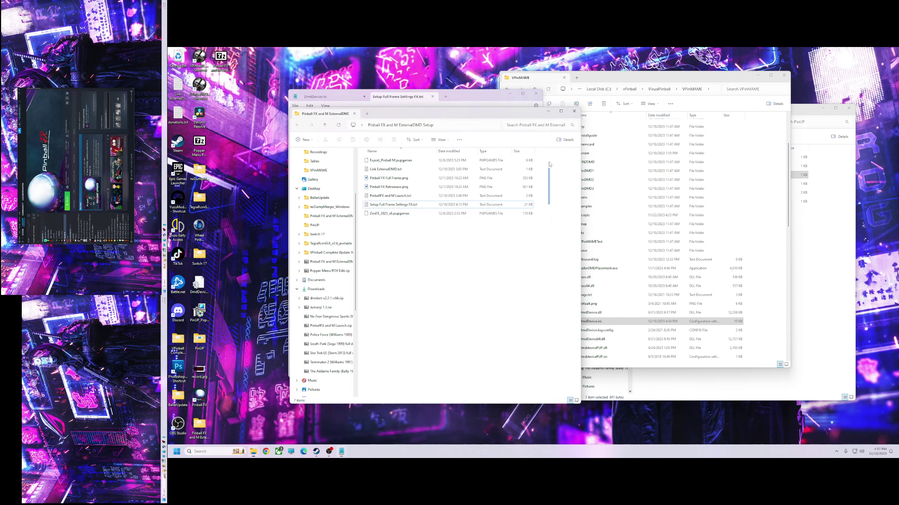
{"action": "left_click", "coordinate": [574, 111]}
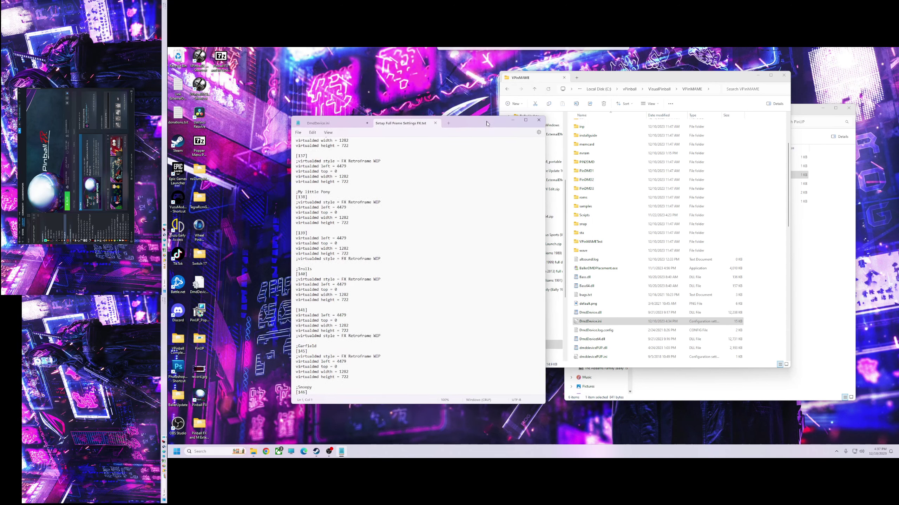
{"action": "left_click", "coordinate": [535, 131]}
{"action": "left_click_drag", "start_coordinate": [665, 86], "coordinate": [445, 103]}
Launch PinUP Popper FrontEnd from the PinUP folder and start the Pinball FX game with ROM 108.
{"action": "left_click", "coordinate": [658, 175]}
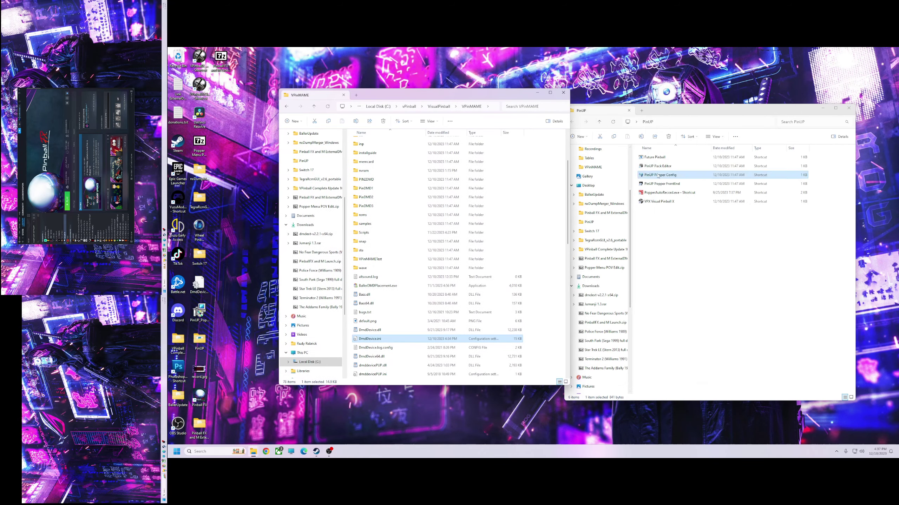
{"action": "left_click", "coordinate": [648, 185]}
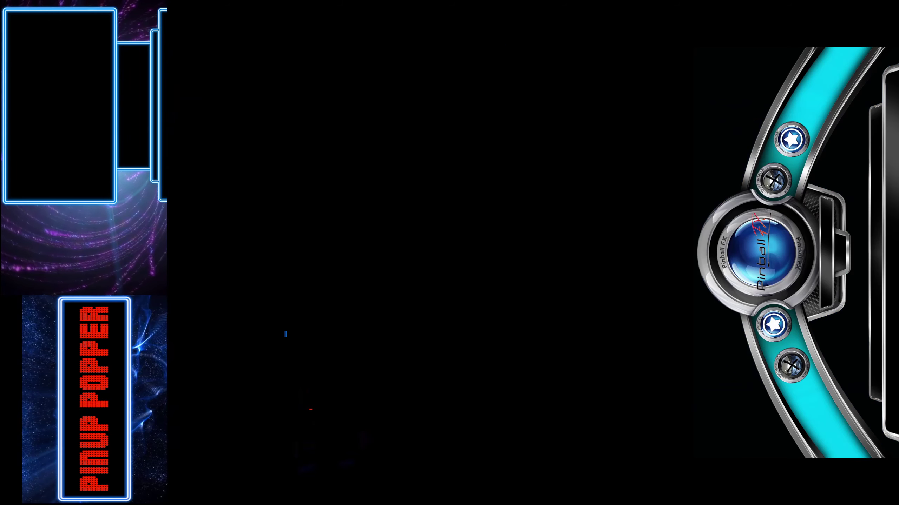
{"action": "key", "text": "Return"}
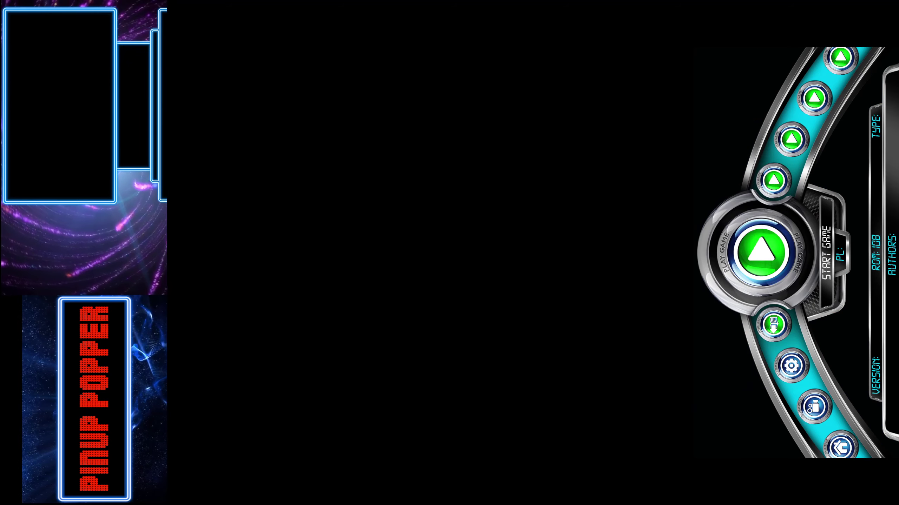
{"action": "key", "text": "Return"}
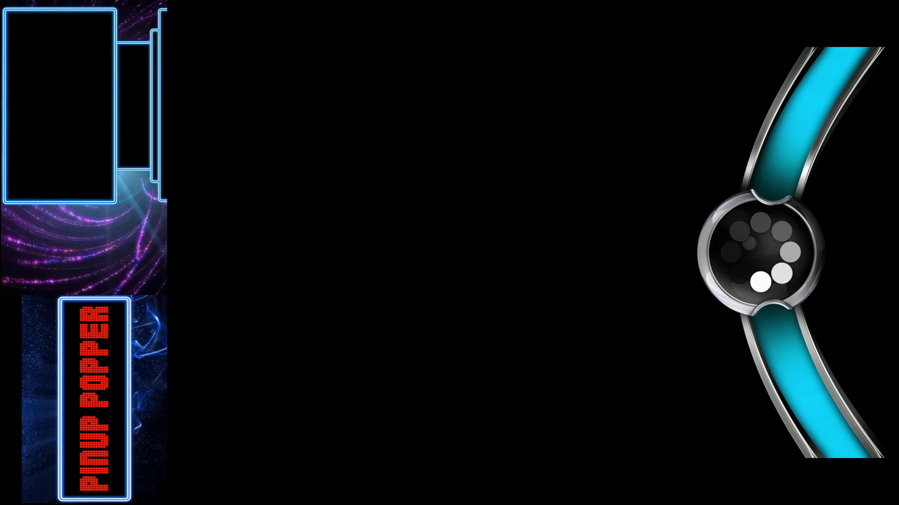